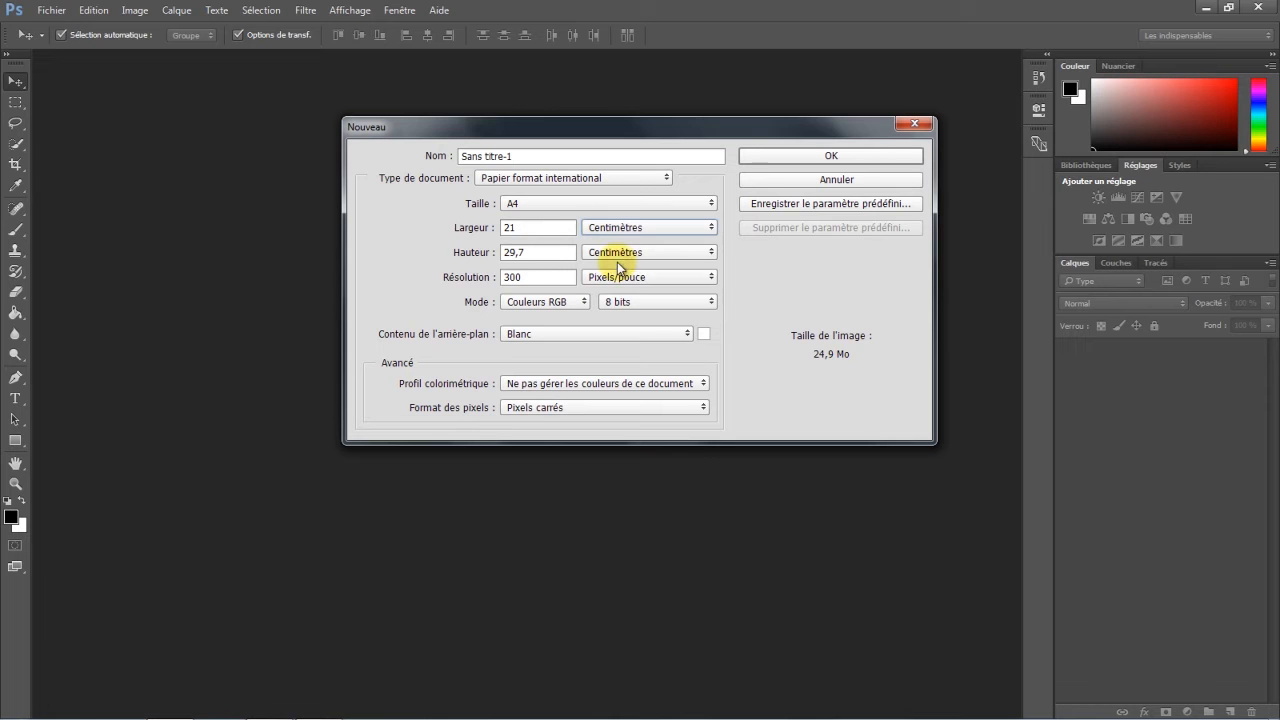
Create a new custom document 6 cm wide and 4 cm high at 300 pixels per inch with a white background
double_click(538, 228)
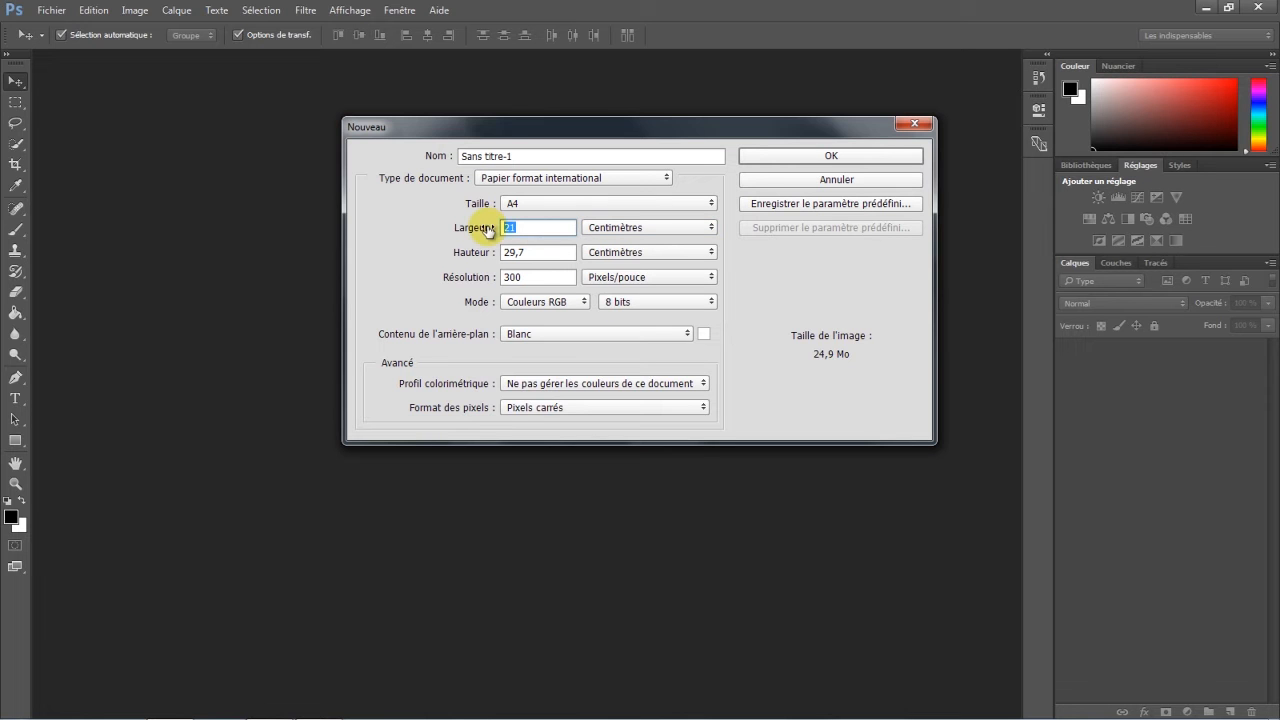
text(6)
key(Tab)
text(4)
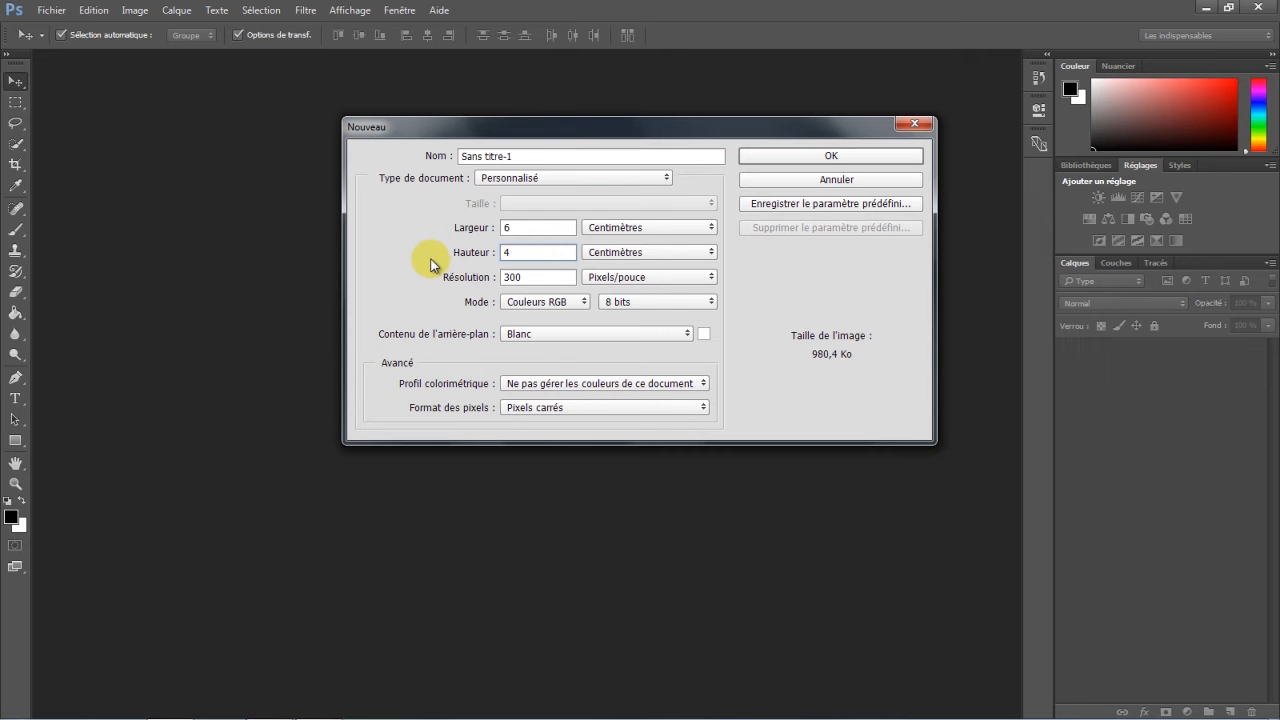
double_click(534, 279)
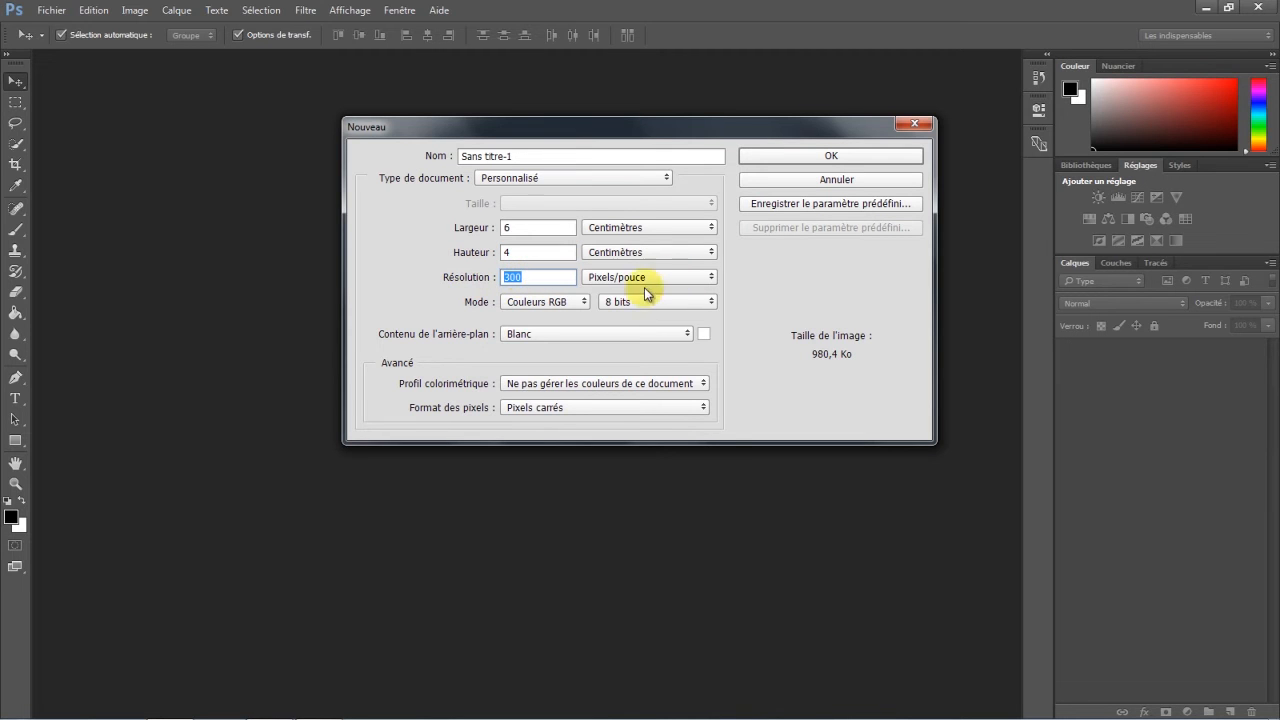
click(780, 158)
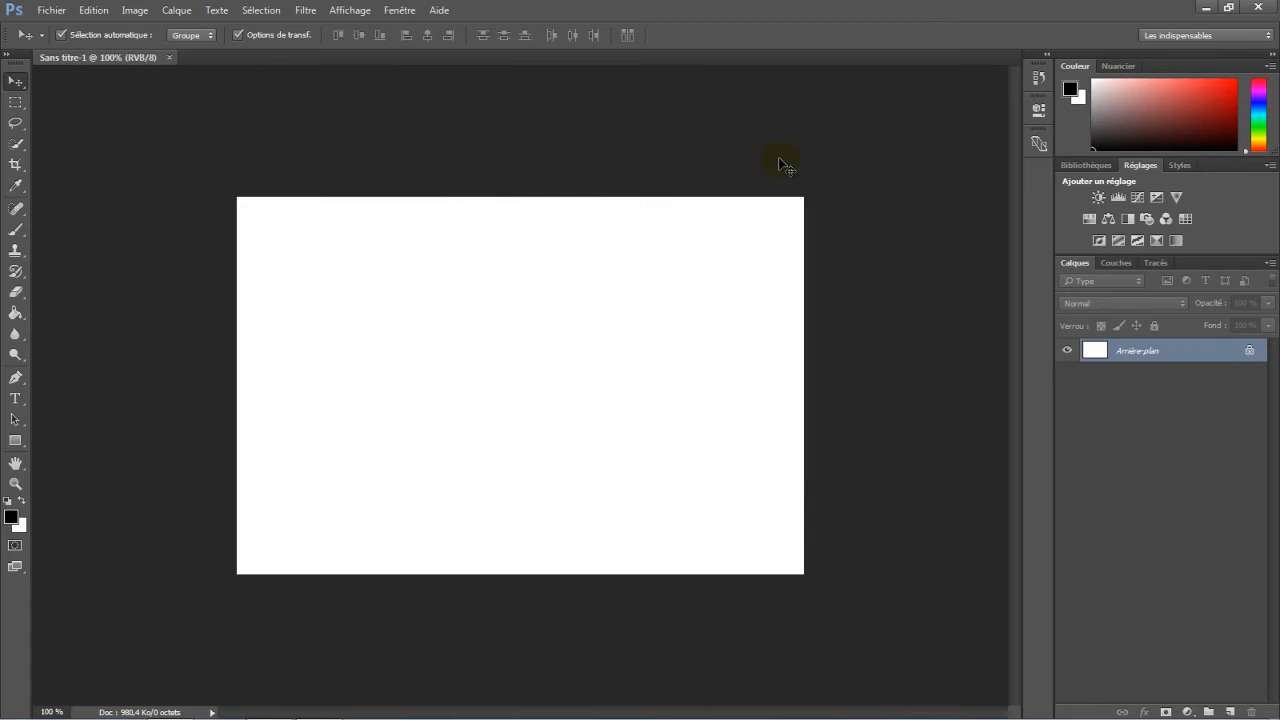
Convert the white background into a regular layer and set the foreground colour to golden yellow (#e9cb04)
scroll(780, 160, down, 1)
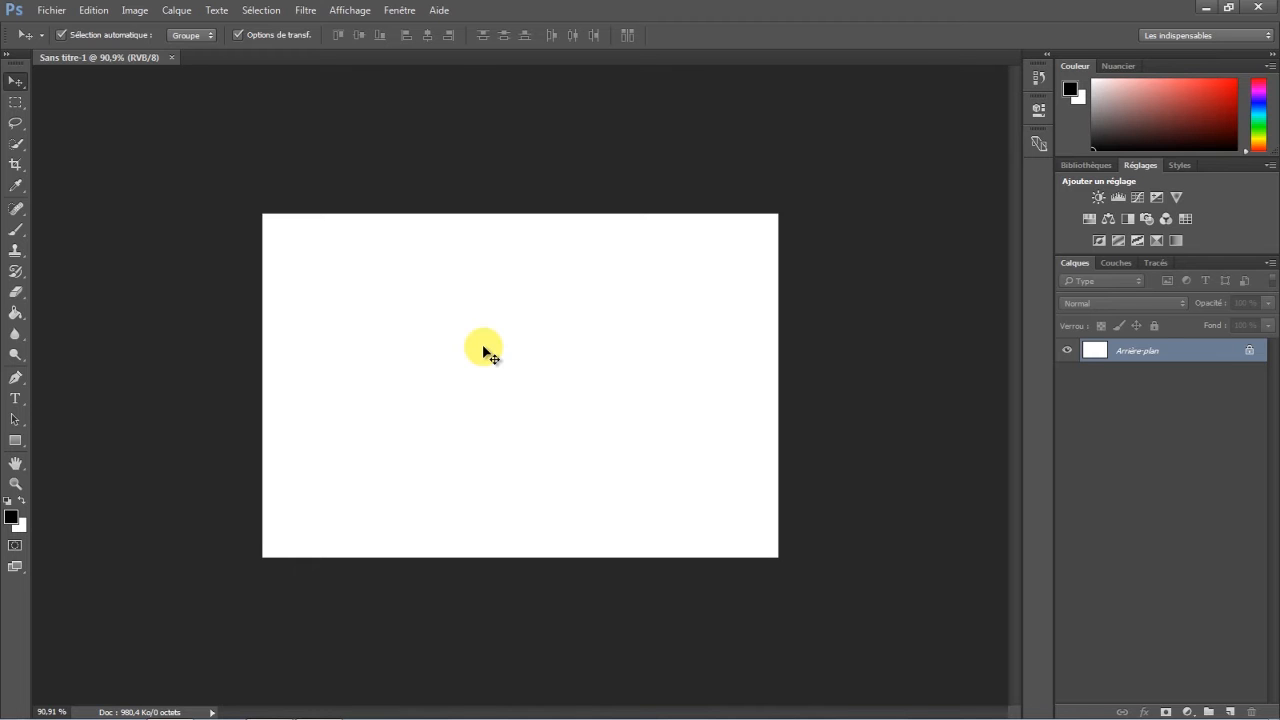
drag(483, 350, 697, 412)
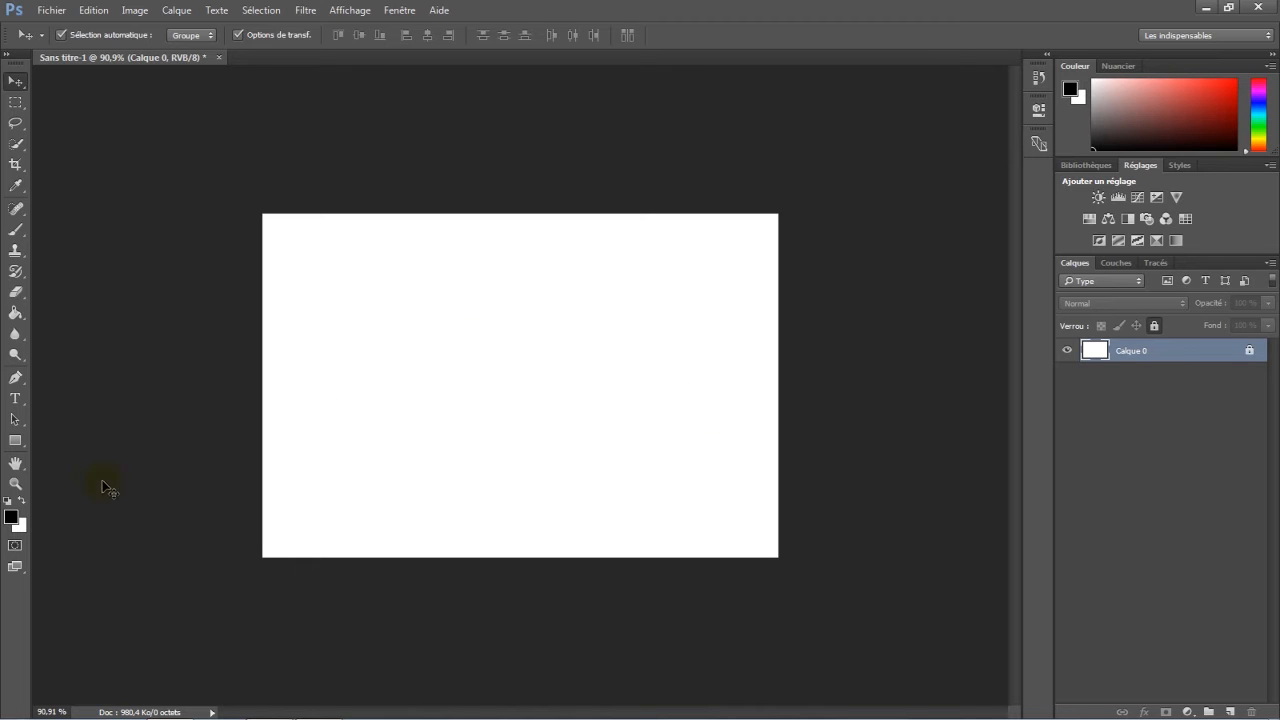
click(12, 516)
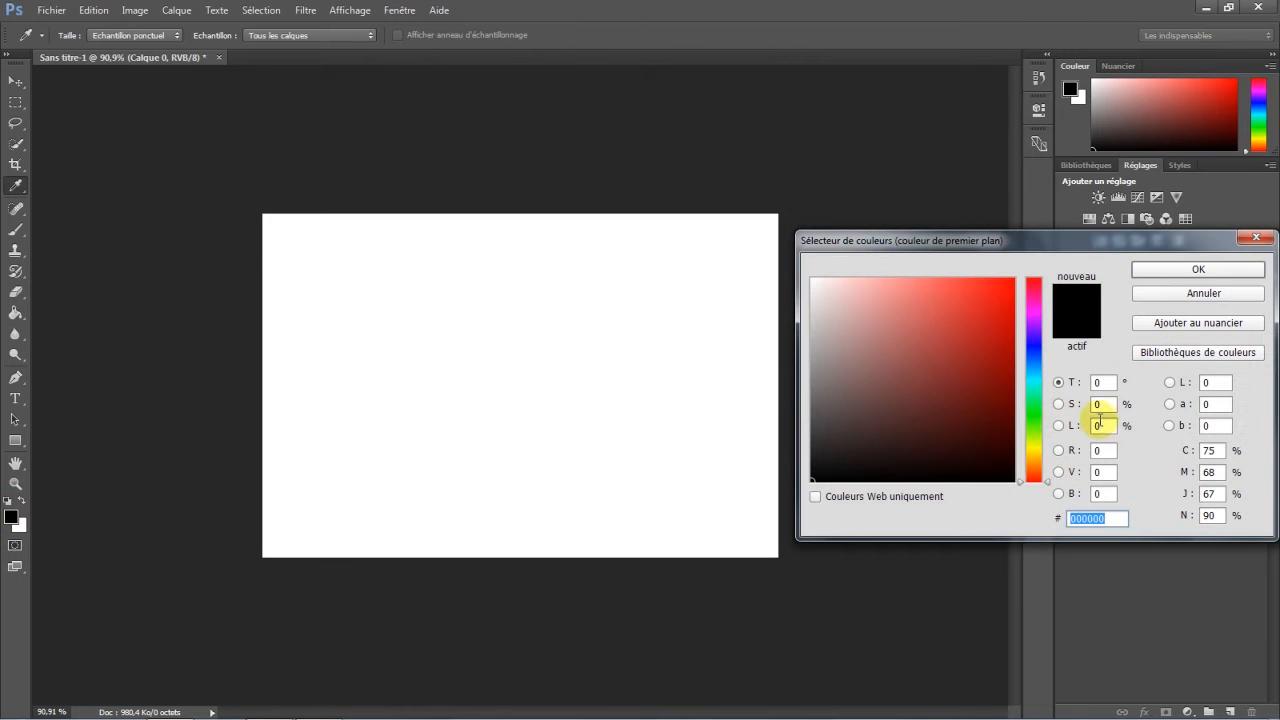
click(1036, 451)
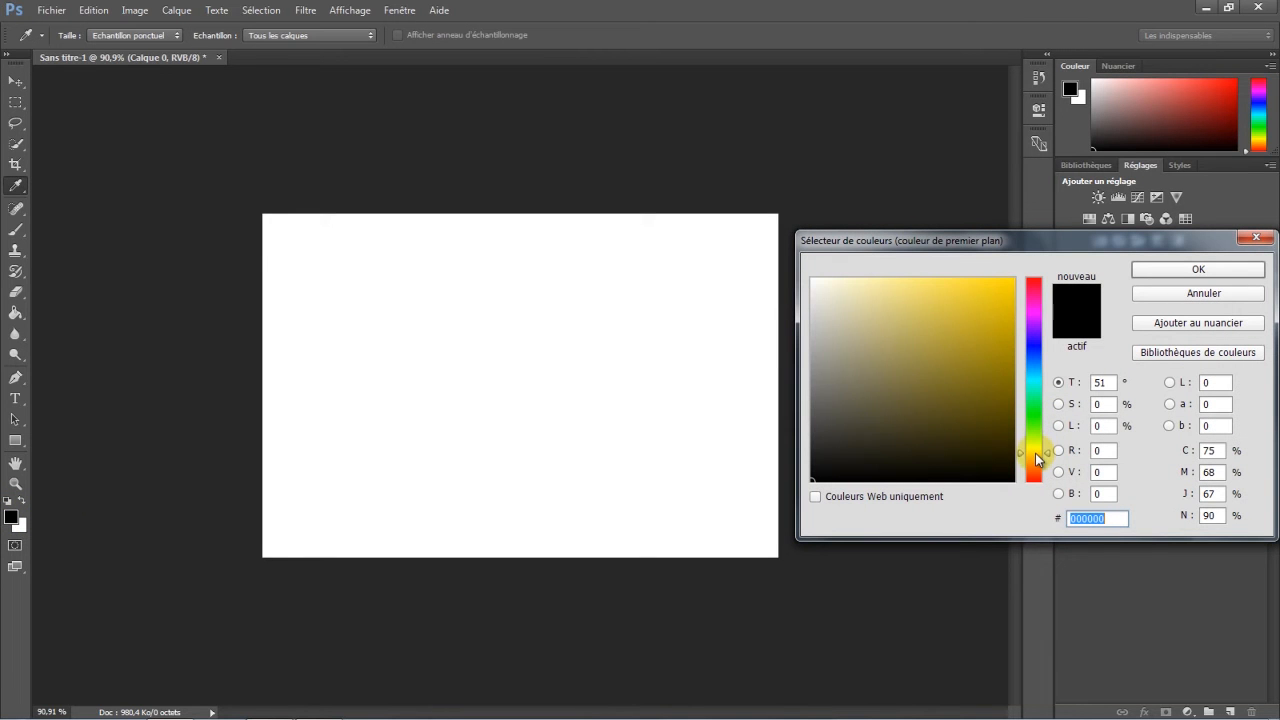
click(1010, 295)
click(1172, 268)
key(v)
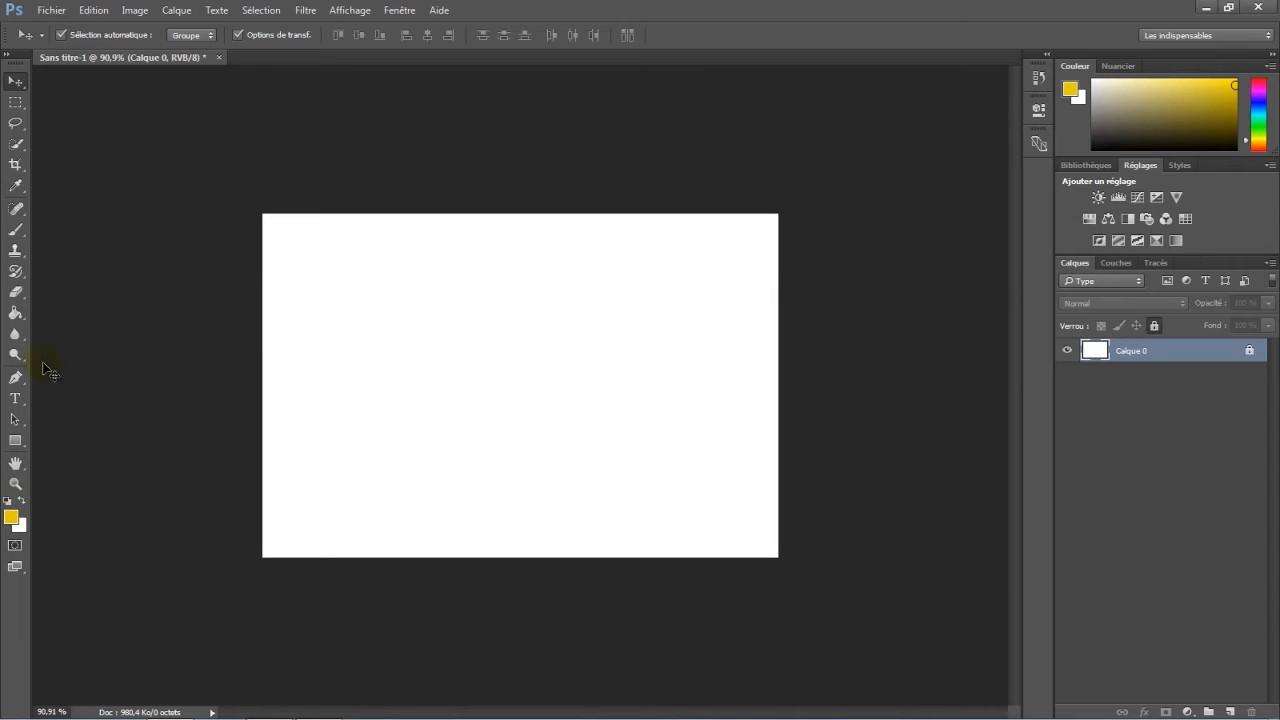
Unlock the Calque 0 layer and fill it with the yellow foreground colour using the Paint Bucket
click(16, 315)
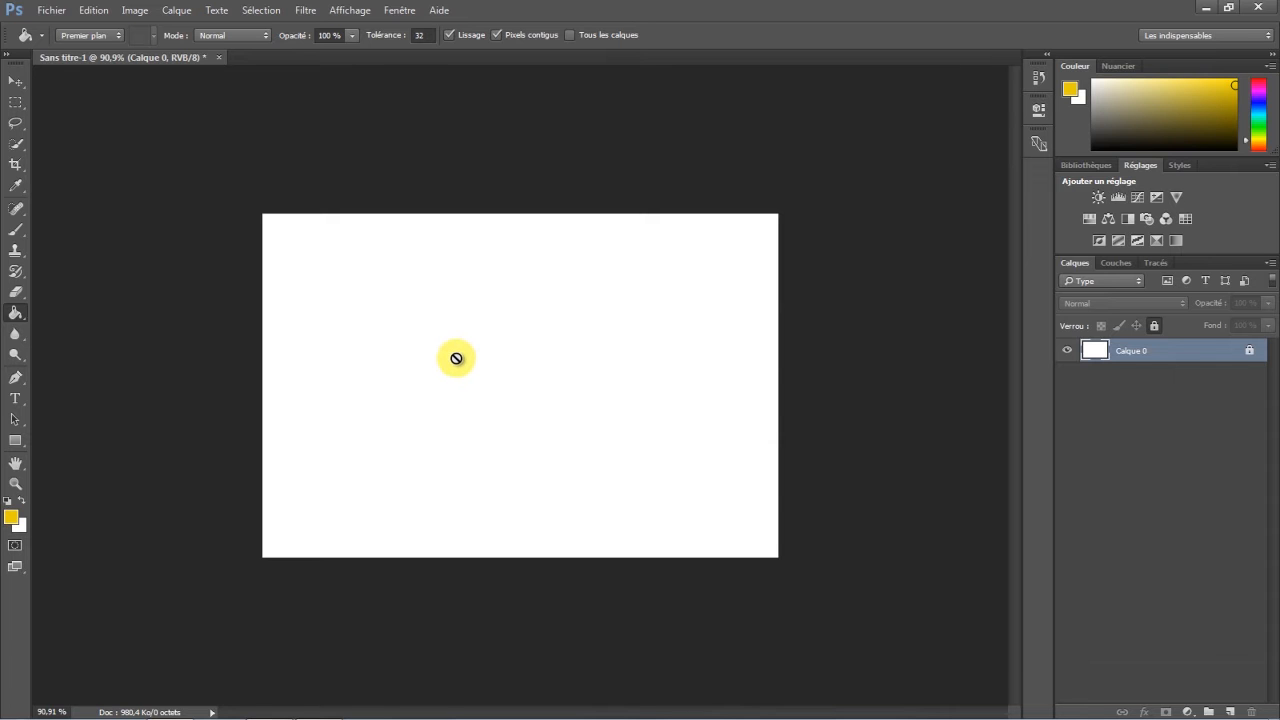
click(1249, 351)
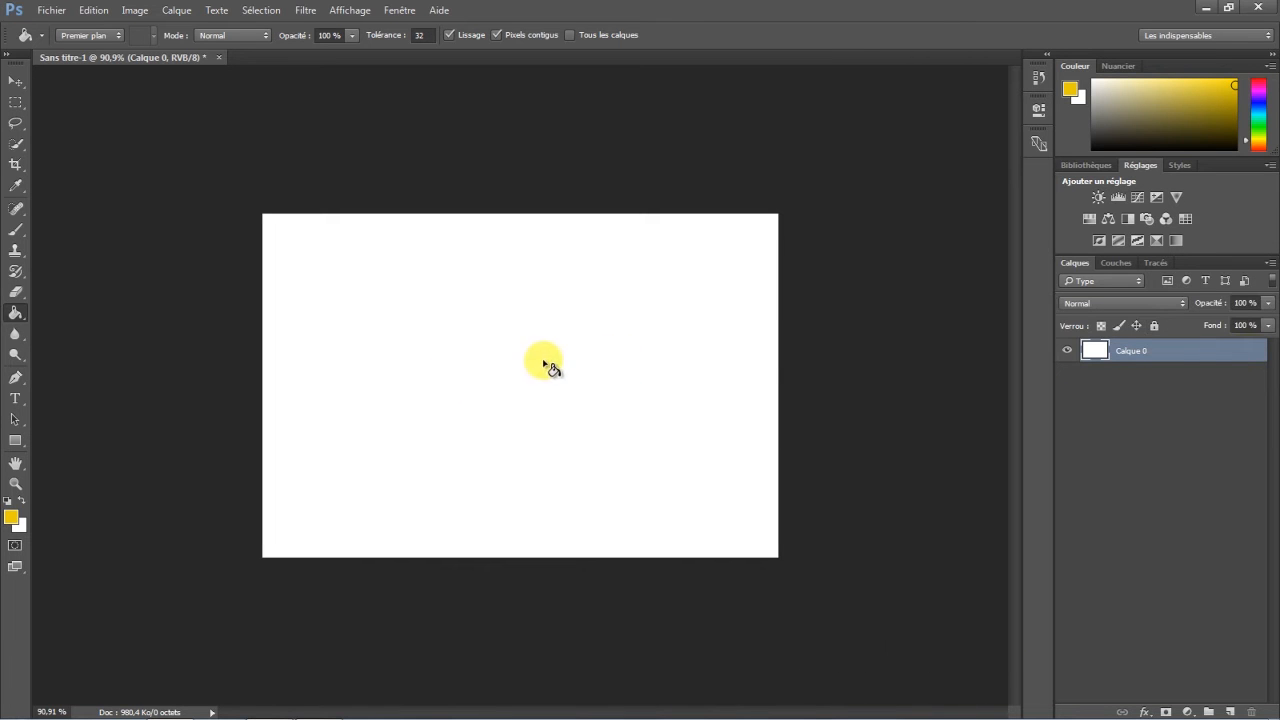
click(543, 361)
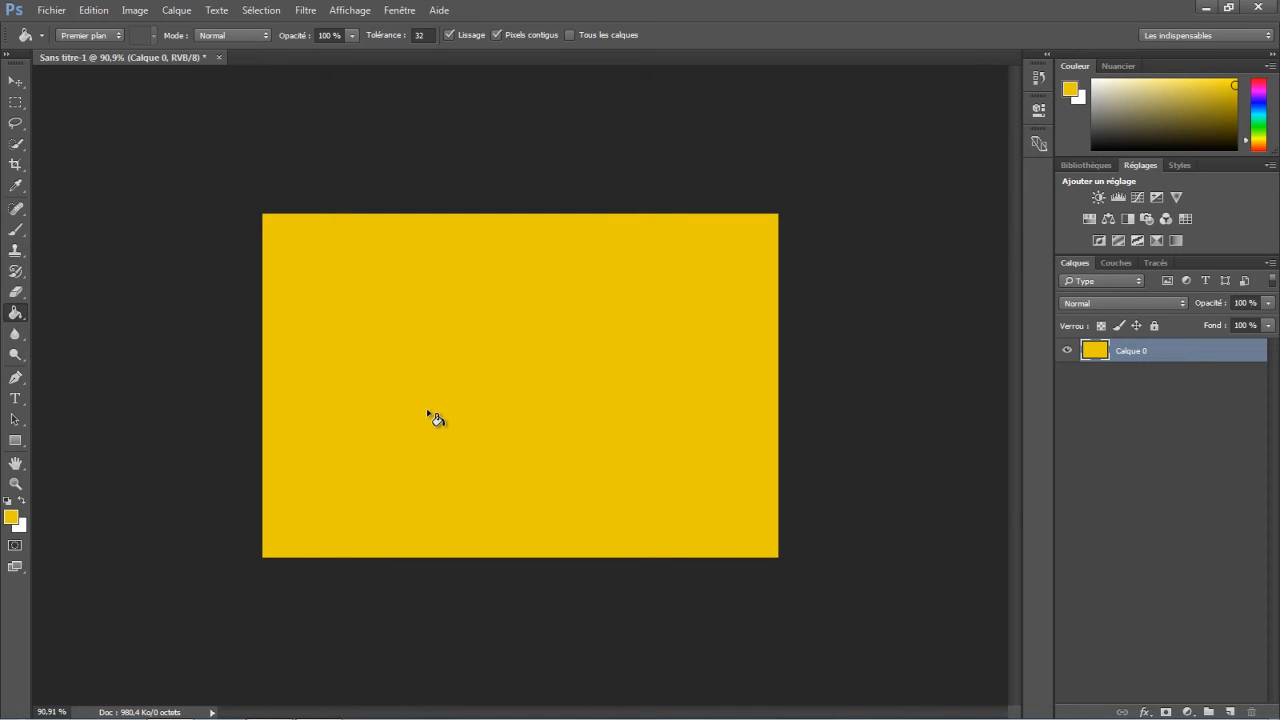
Set up the Rectangle tool in Forme mode with a dark green fill (#26770e) and no outline
click(15, 440)
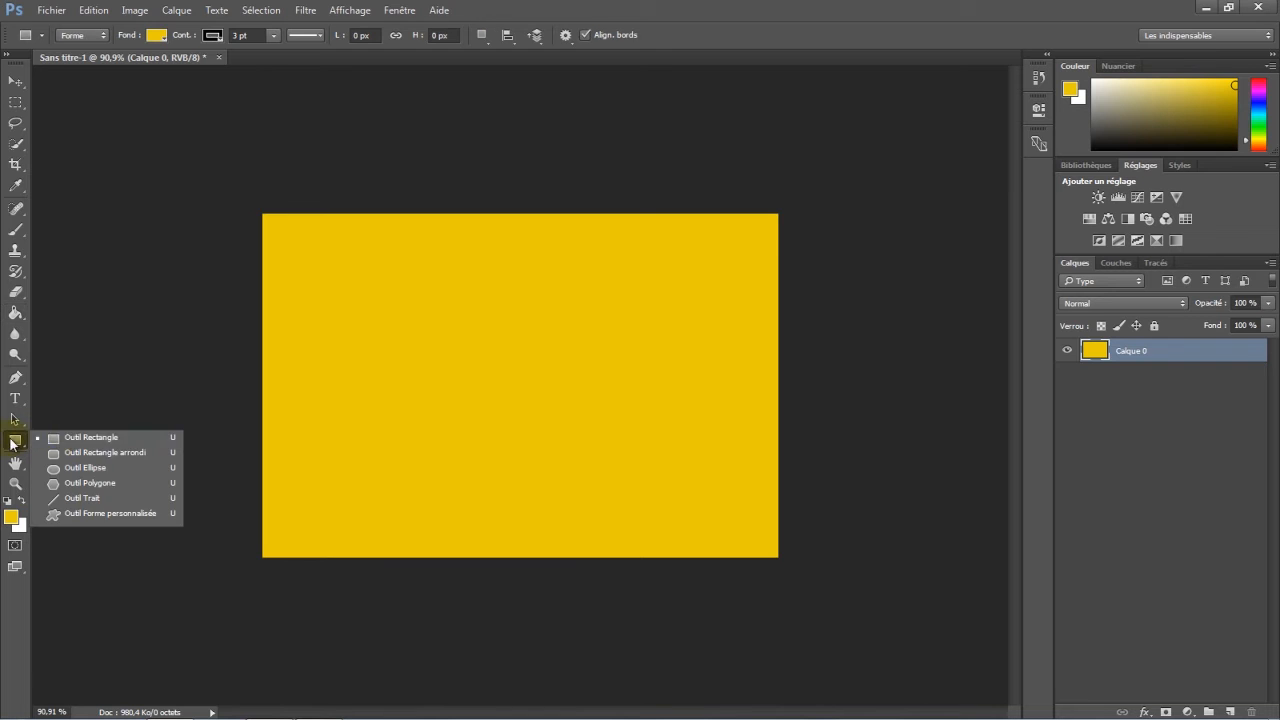
click(69, 438)
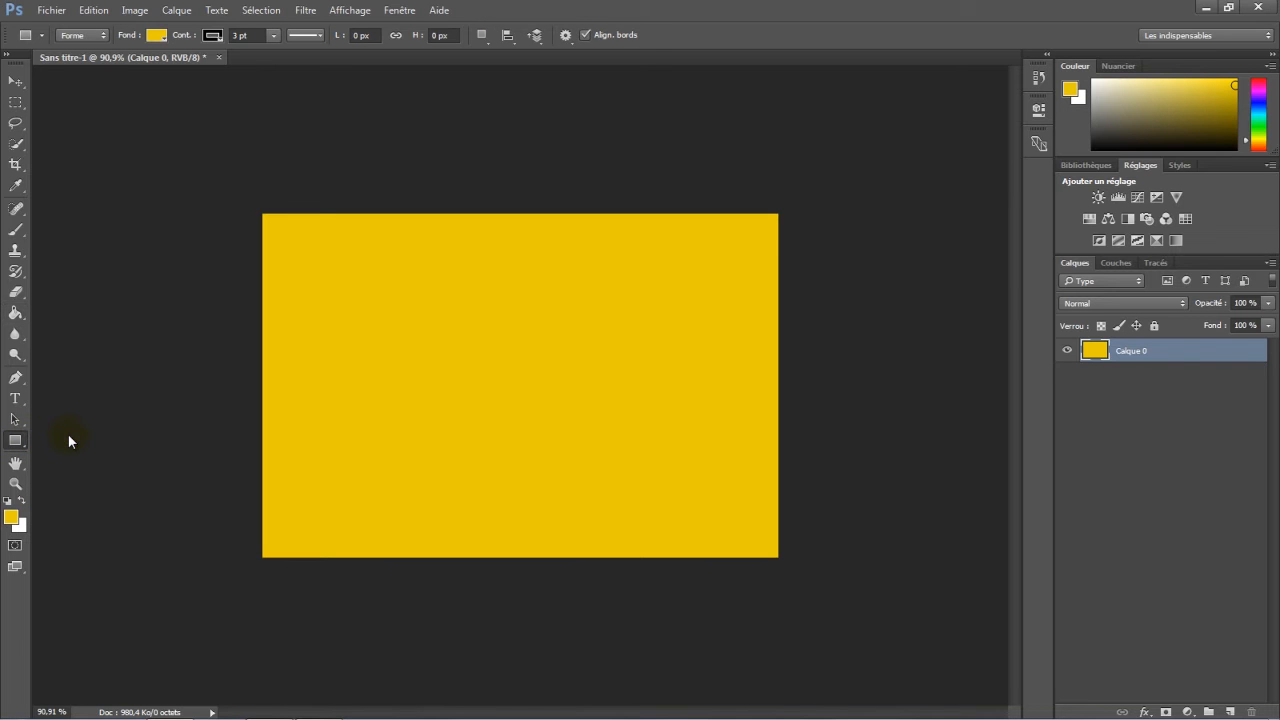
click(101, 37)
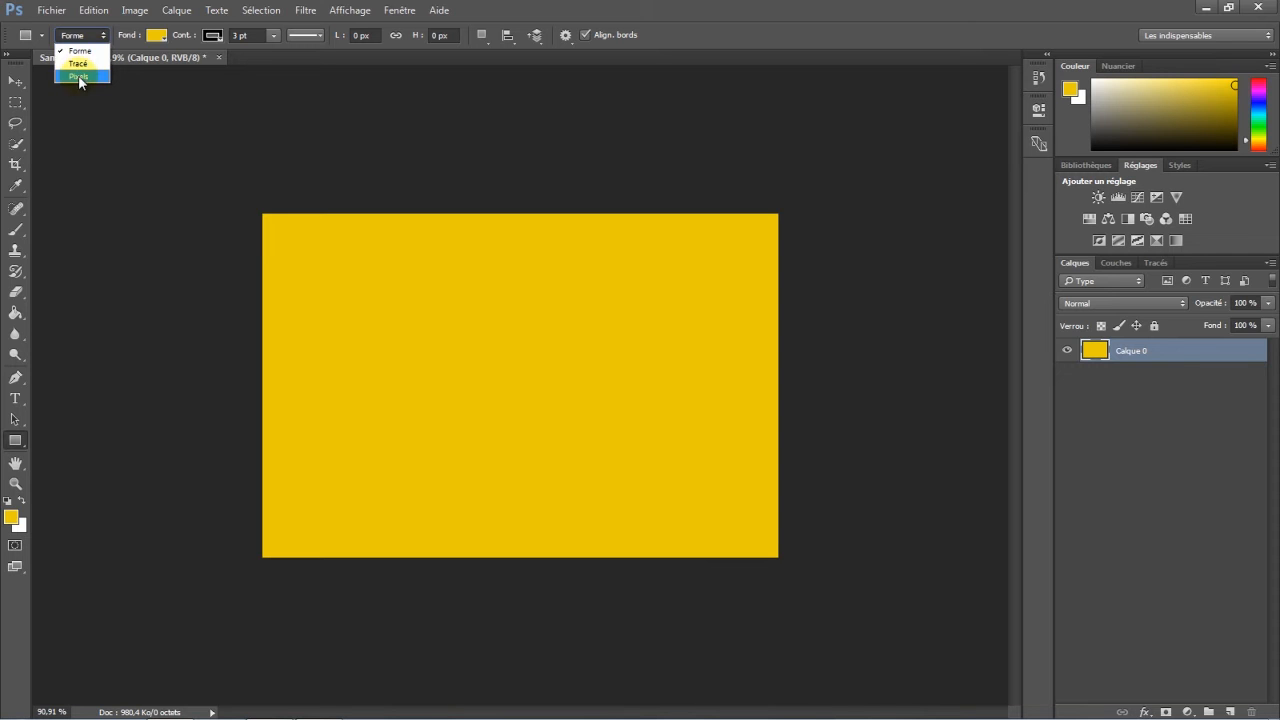
click(97, 40)
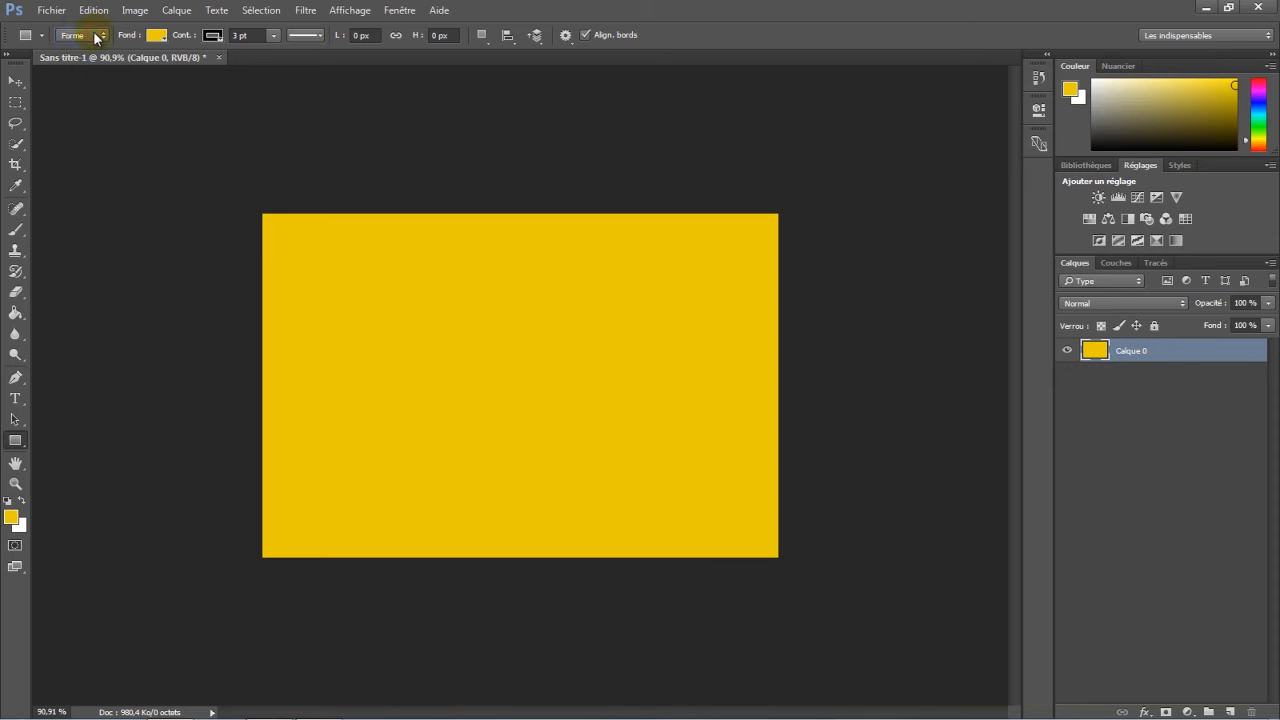
click(157, 36)
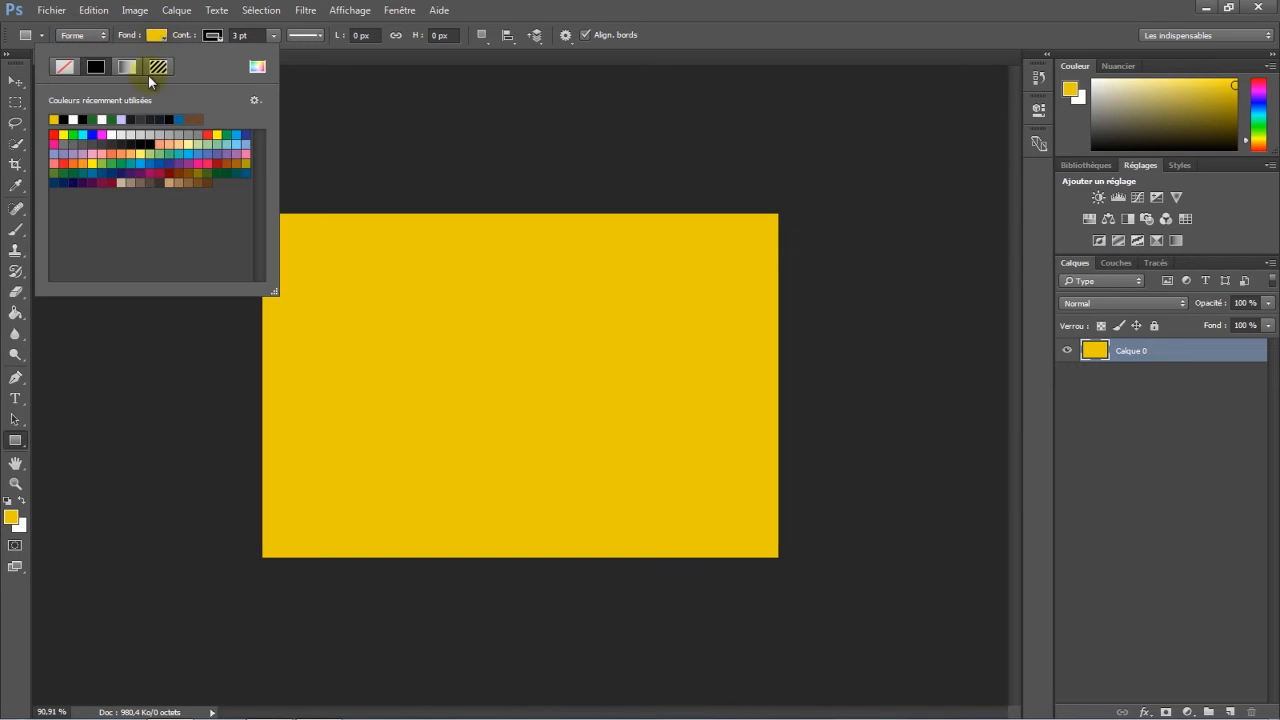
click(256, 70)
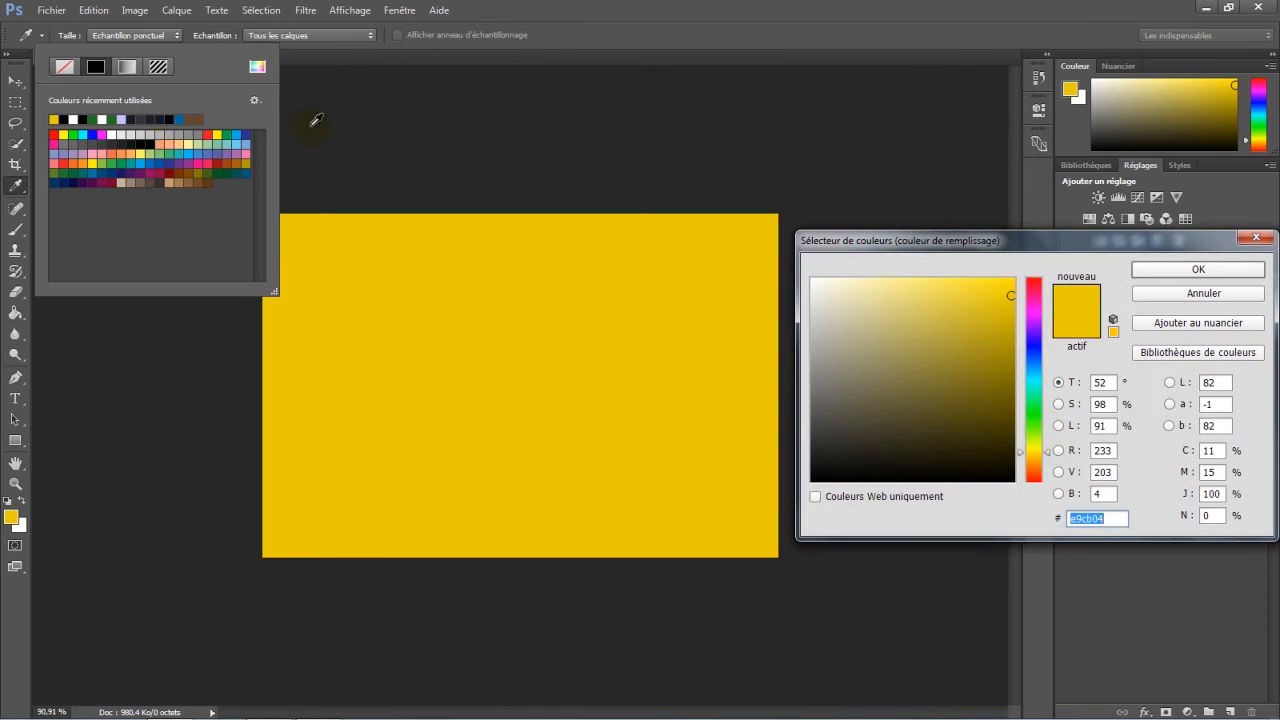
click(1035, 421)
mouse_move(1001, 383)
mouse_down()
mouse_move(973, 381)
mouse_move(993, 388)
mouse_up()
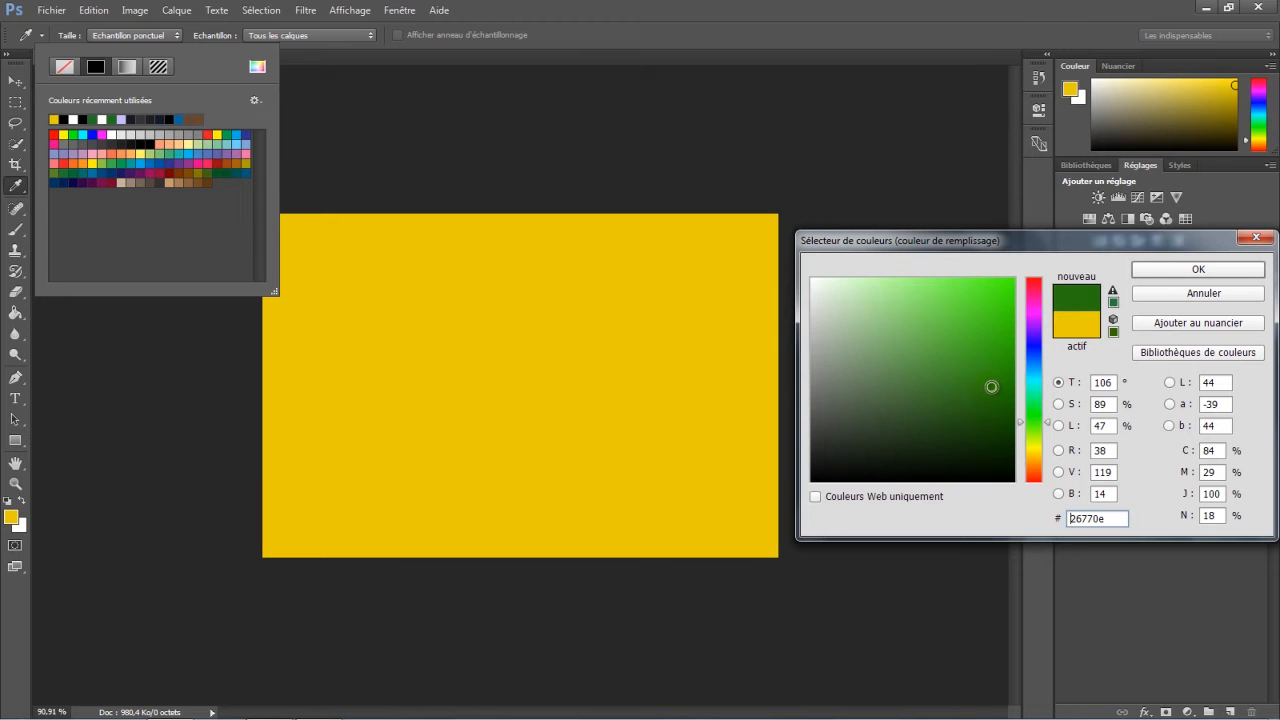
click(1153, 270)
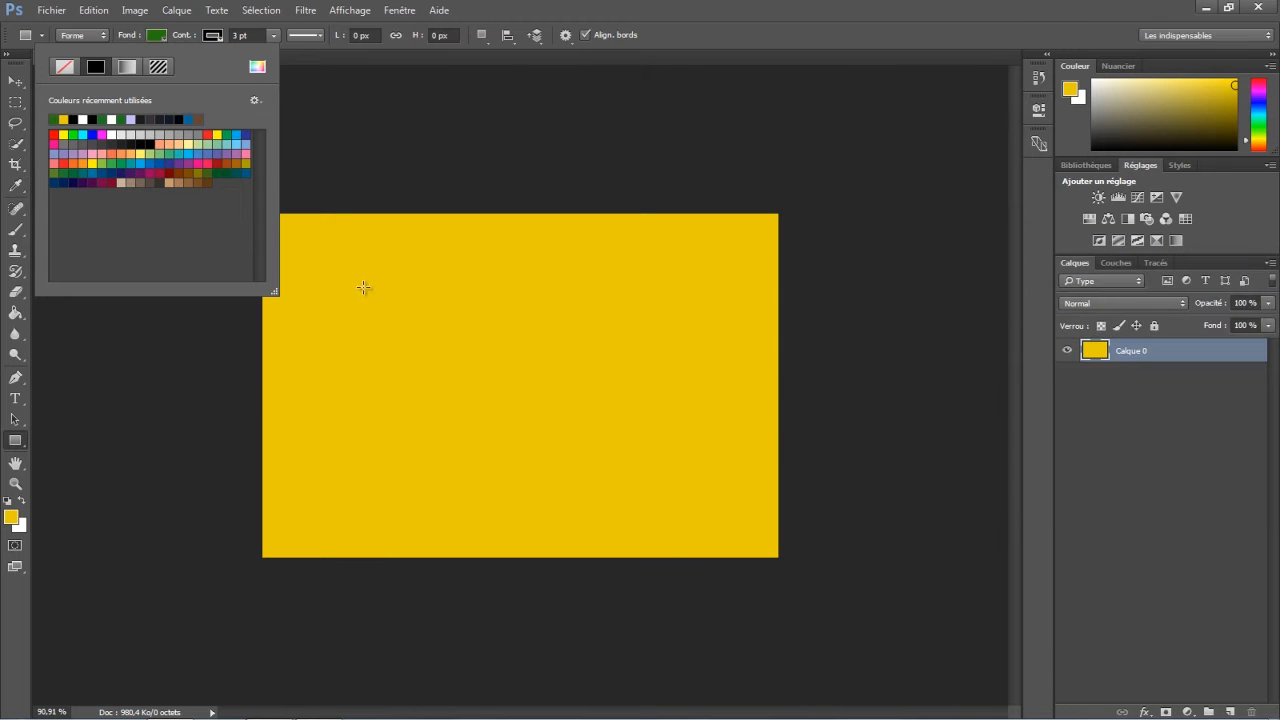
click(121, 68)
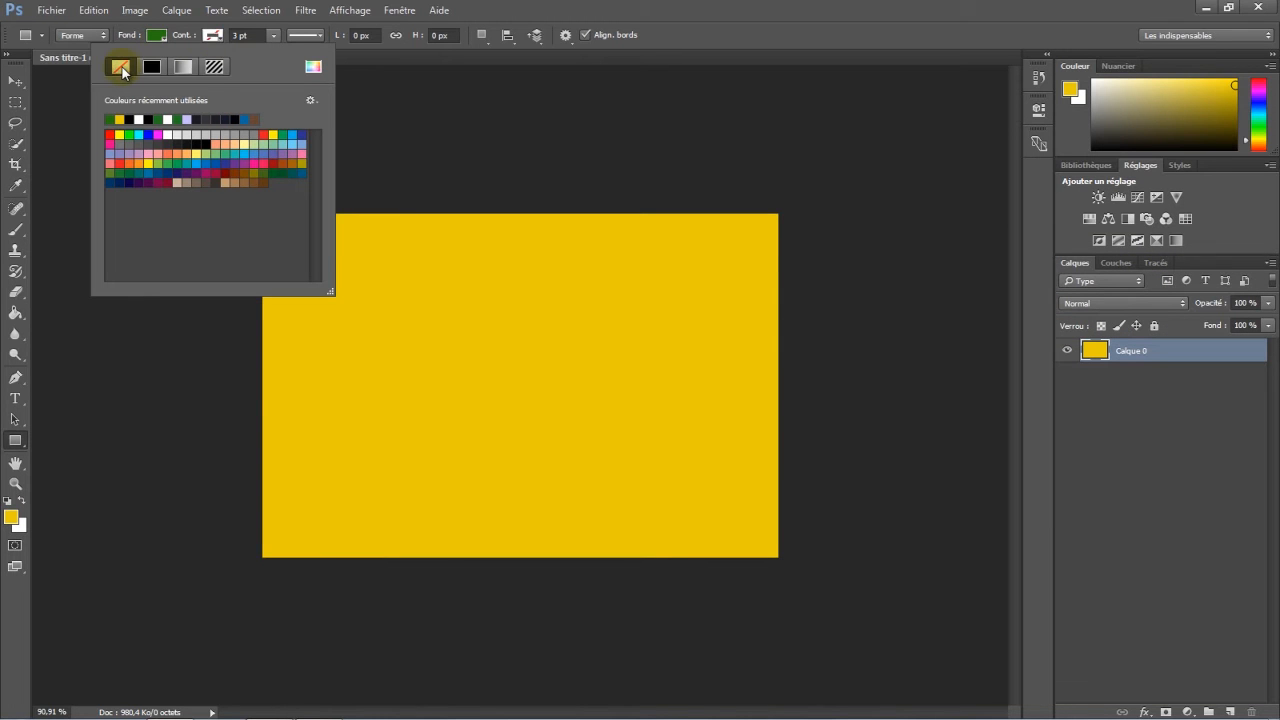
Draw a green rectangle over the whole canvas and fit its four edges to the canvas borders
mouse_move(806, 190)
mouse_down()
mouse_move(808, 414)
mouse_move(337, 566)
mouse_move(245, 571)
mouse_up()
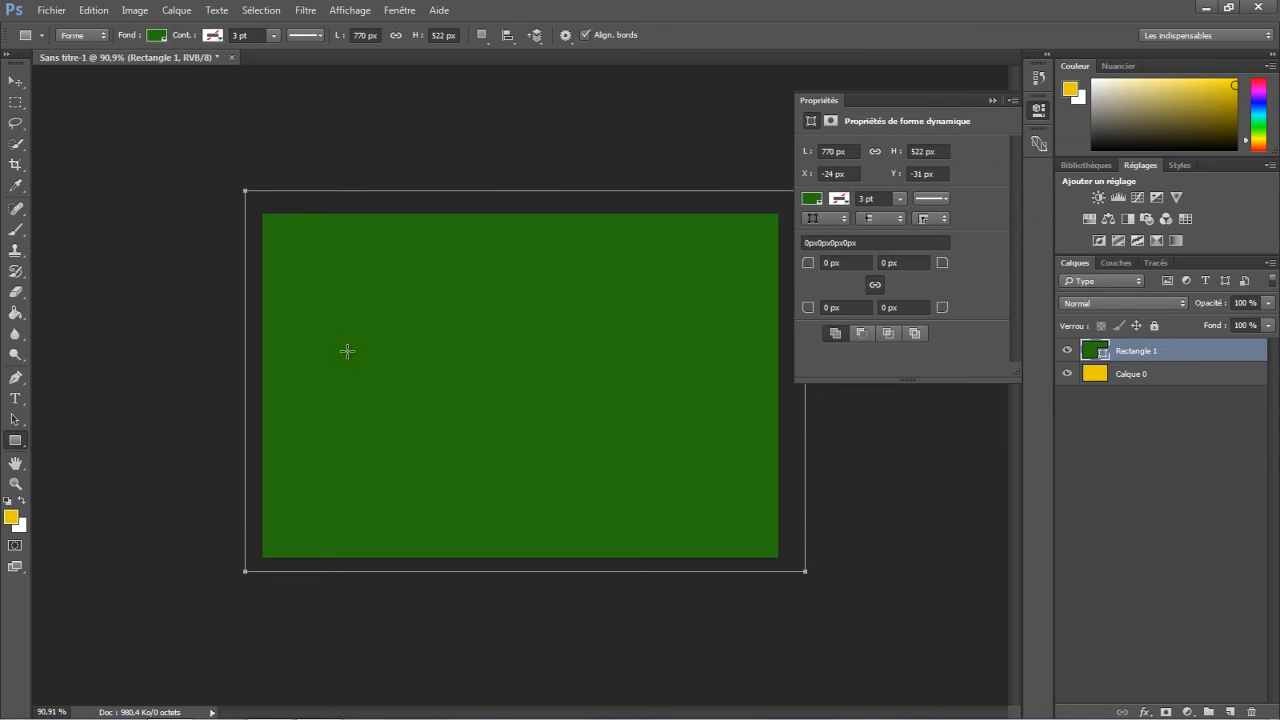
click(15, 81)
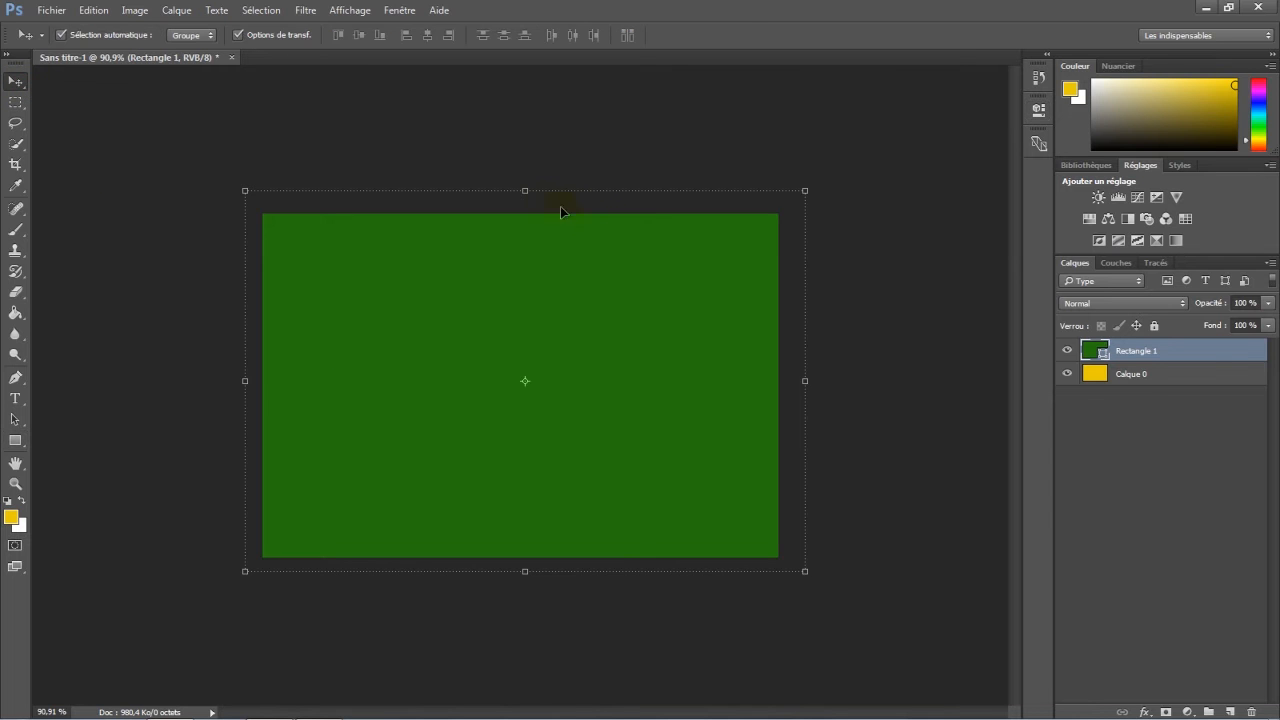
drag(525, 186, 525, 214)
drag(810, 385, 780, 390)
drag(512, 570, 514, 557)
drag(245, 392, 265, 388)
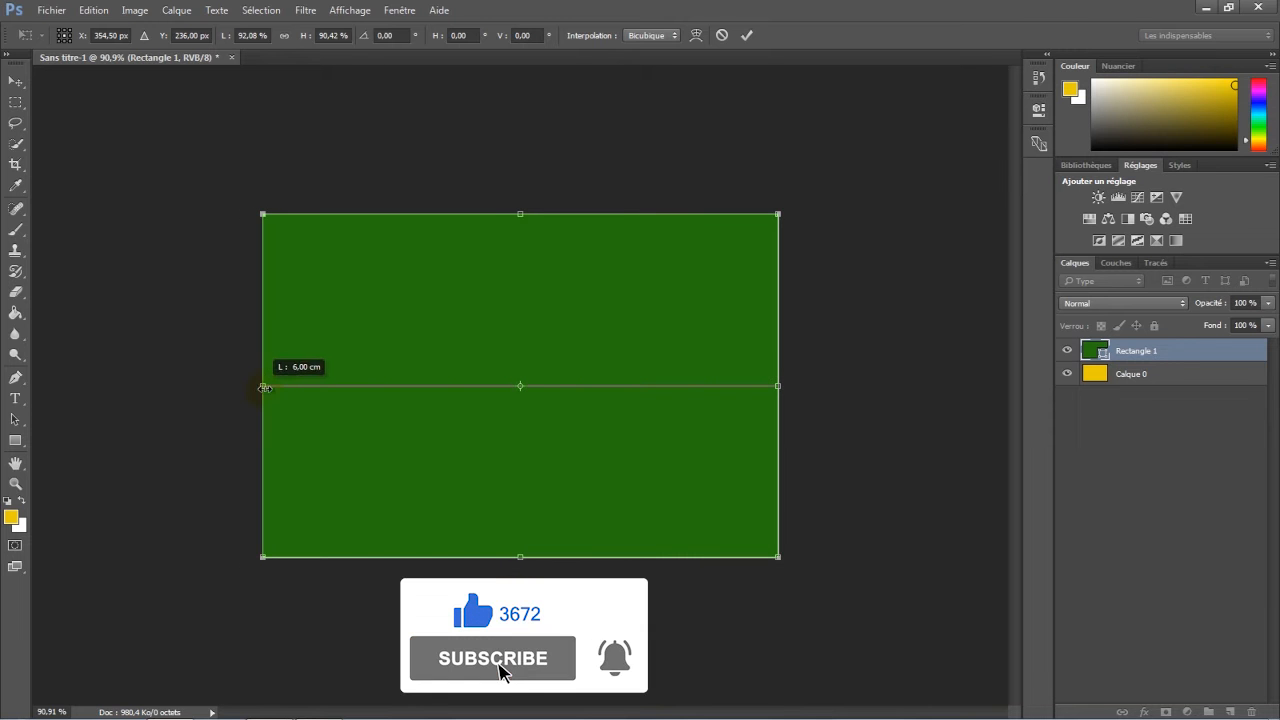
click(746, 35)
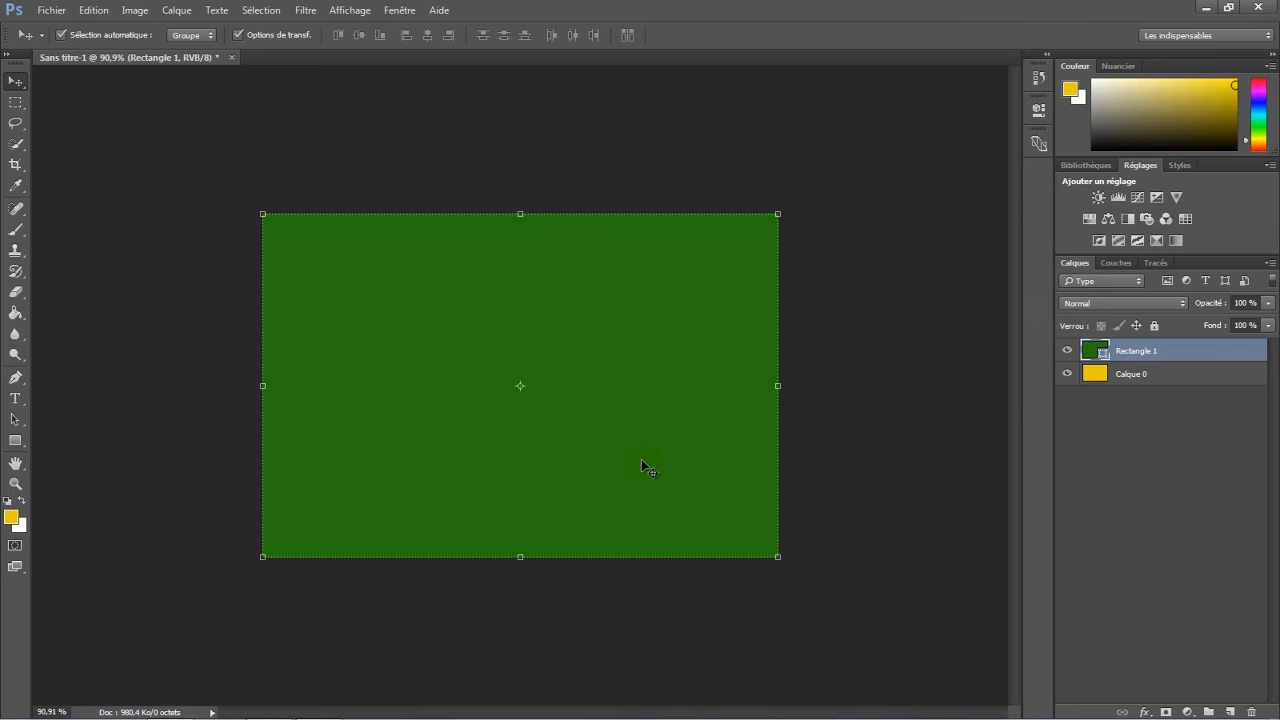
Show the rulers and place a vertical guide at 3 cm, in the middle of the canvas
click(350, 10)
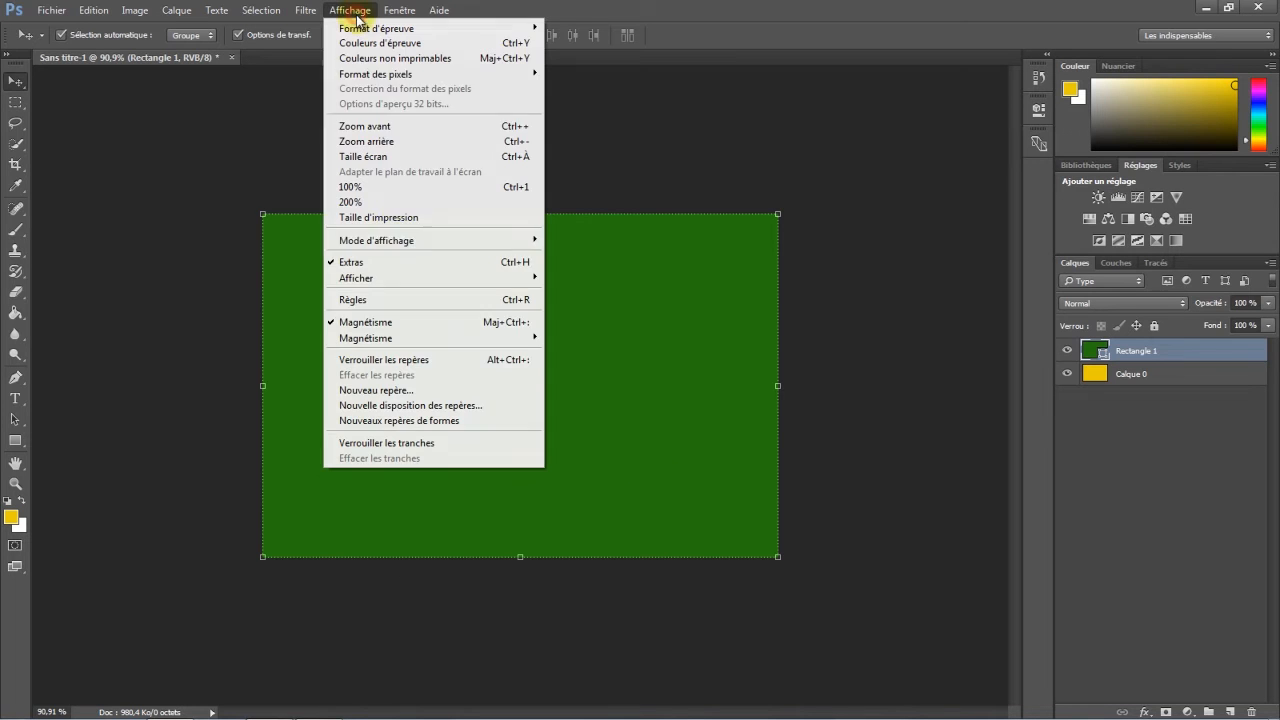
click(341, 300)
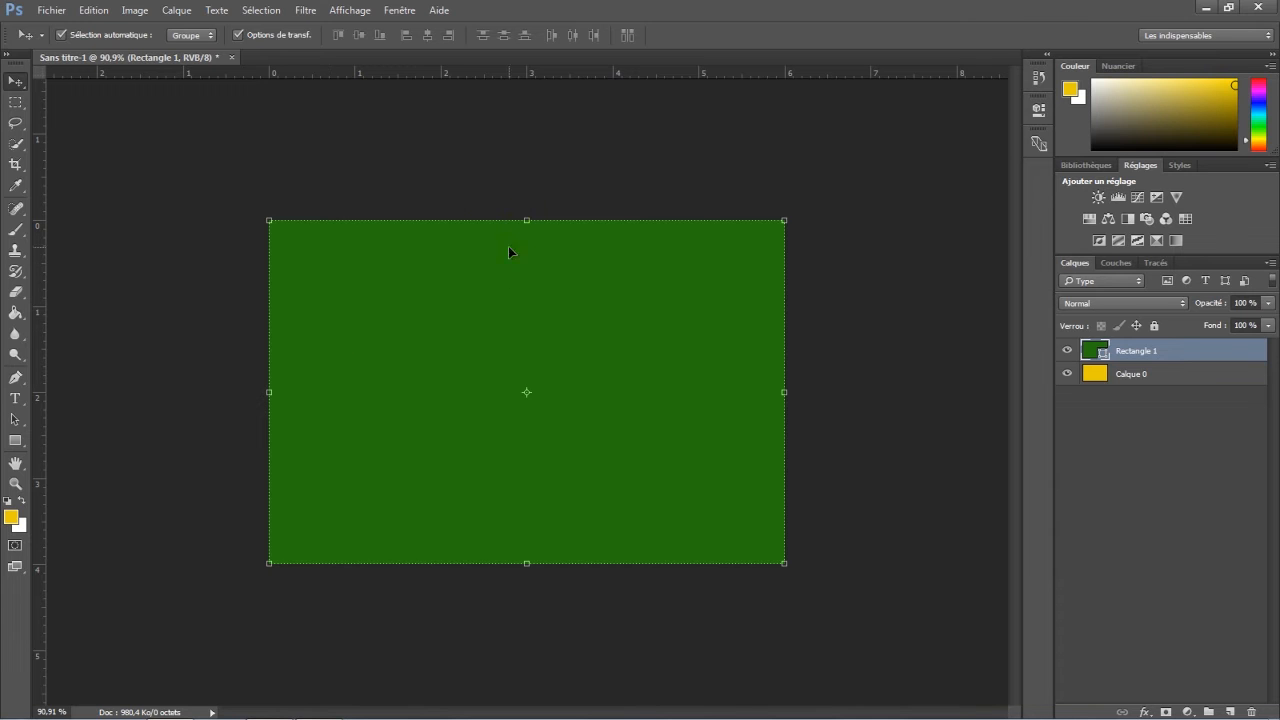
drag(40, 312, 528, 320)
Narrow the green rectangle to the central guide and delete its lower-right anchor point to make a triangle
drag(785, 392, 527, 392)
click(745, 36)
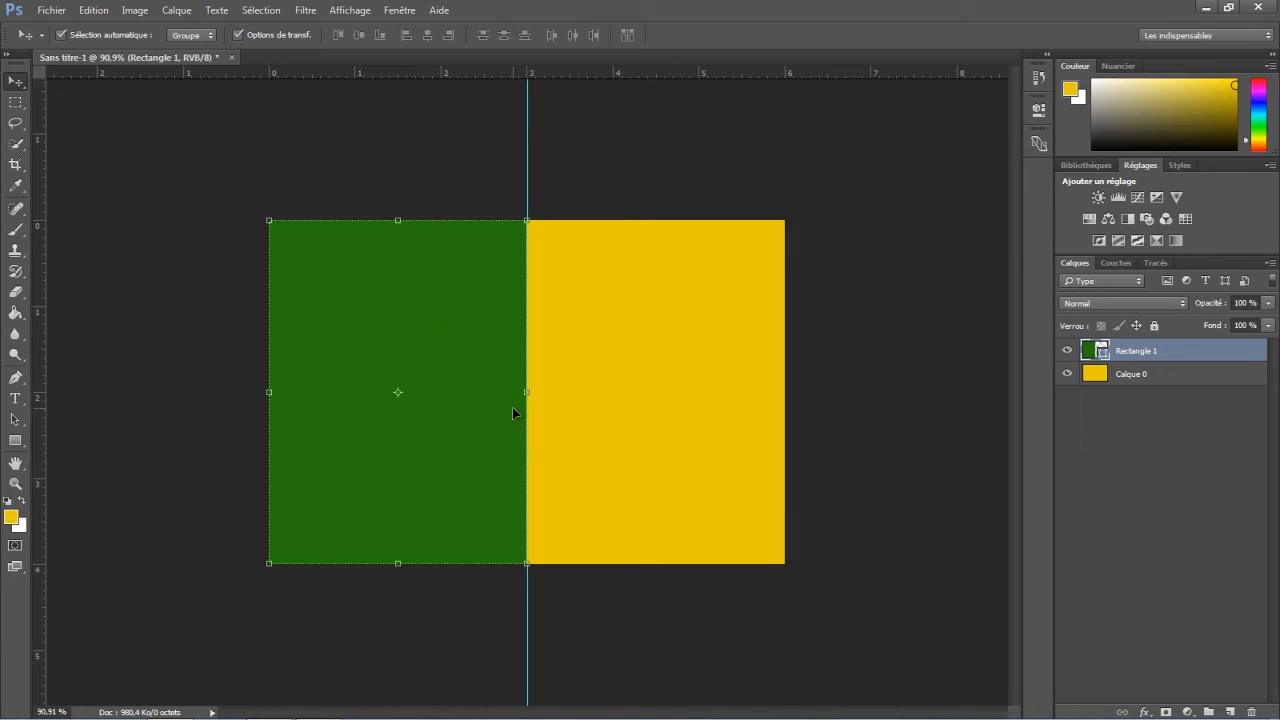
drag(15, 377, 72, 416)
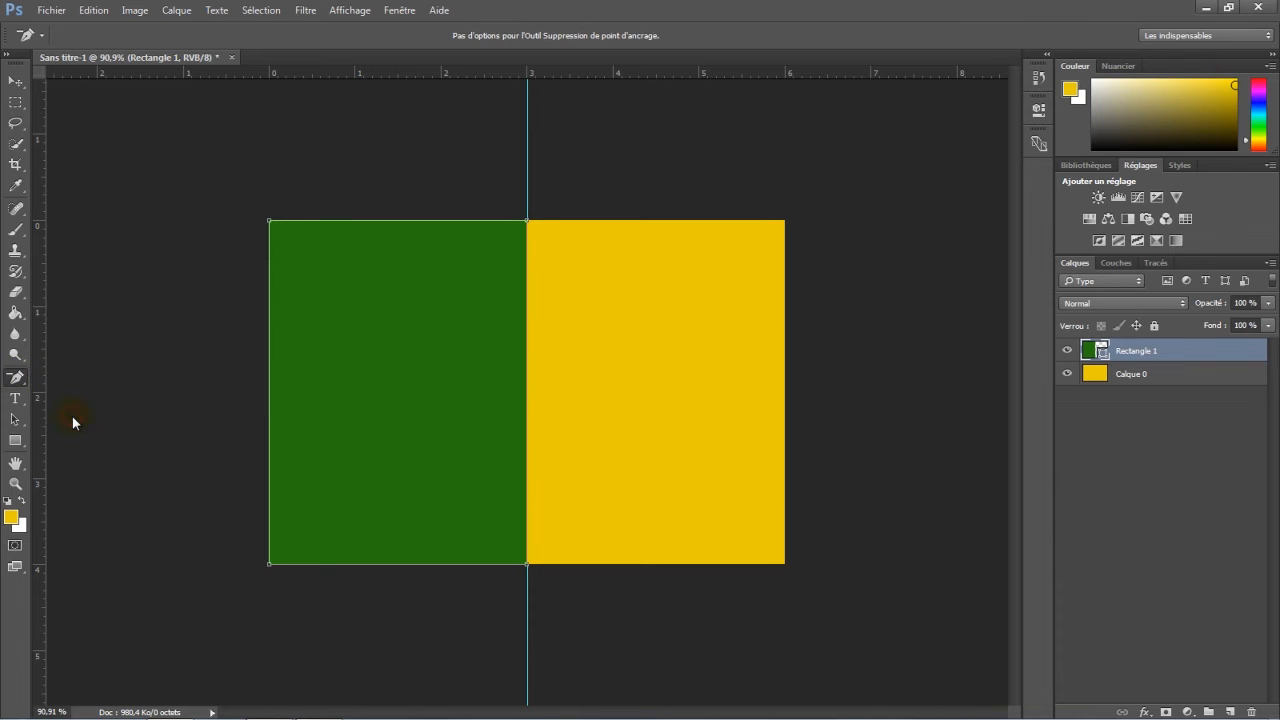
click(527, 565)
click(555, 292)
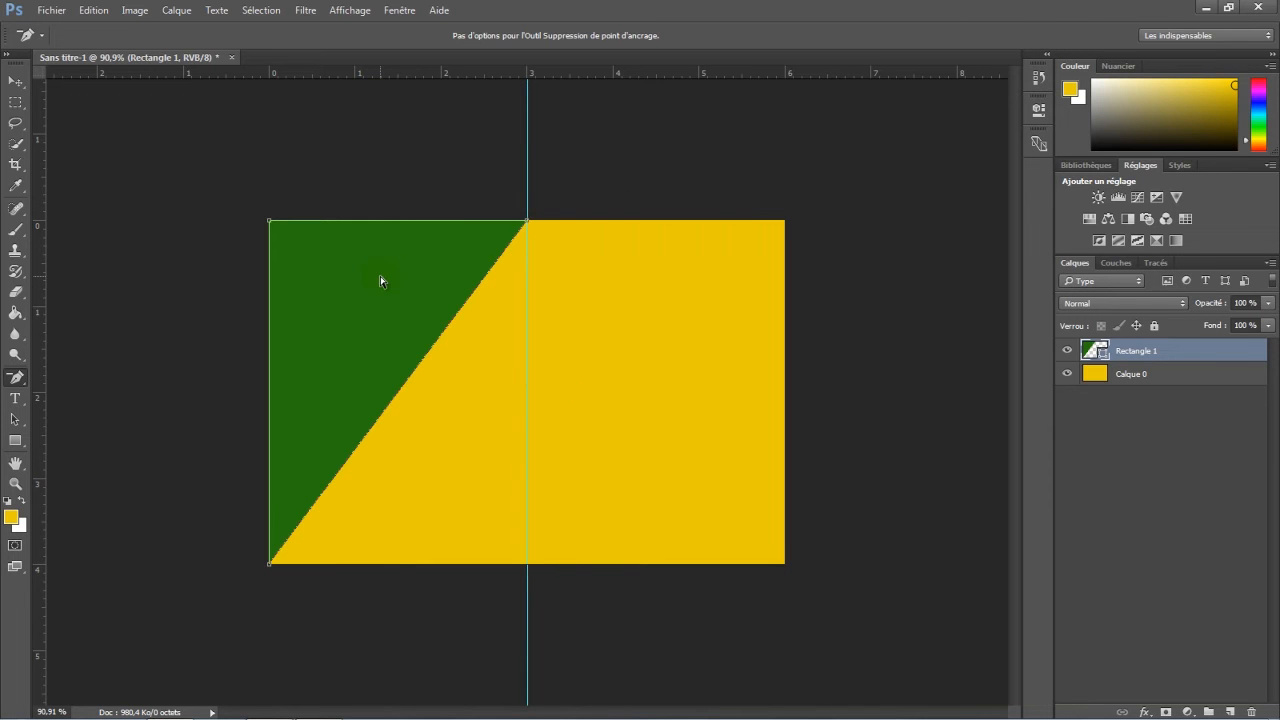
Duplicate the green triangle layer and move the copy onto the right half of the canvas
click(15, 81)
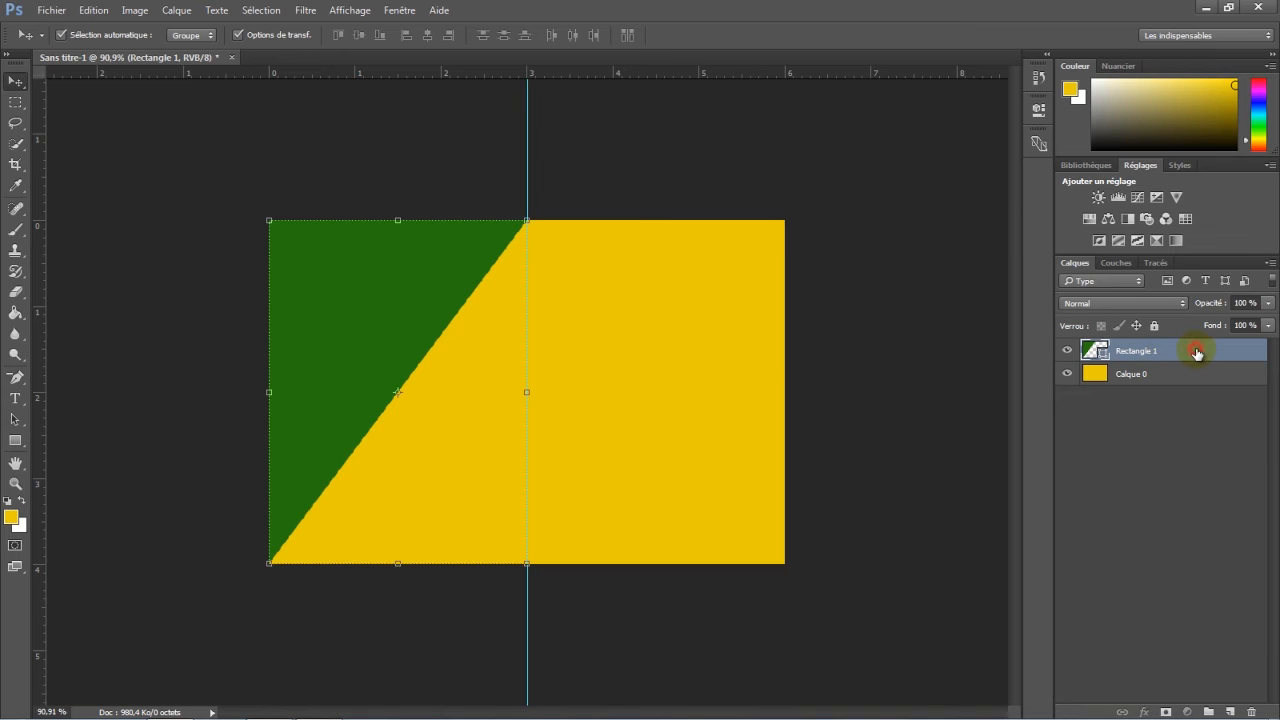
key(ctrl+j)
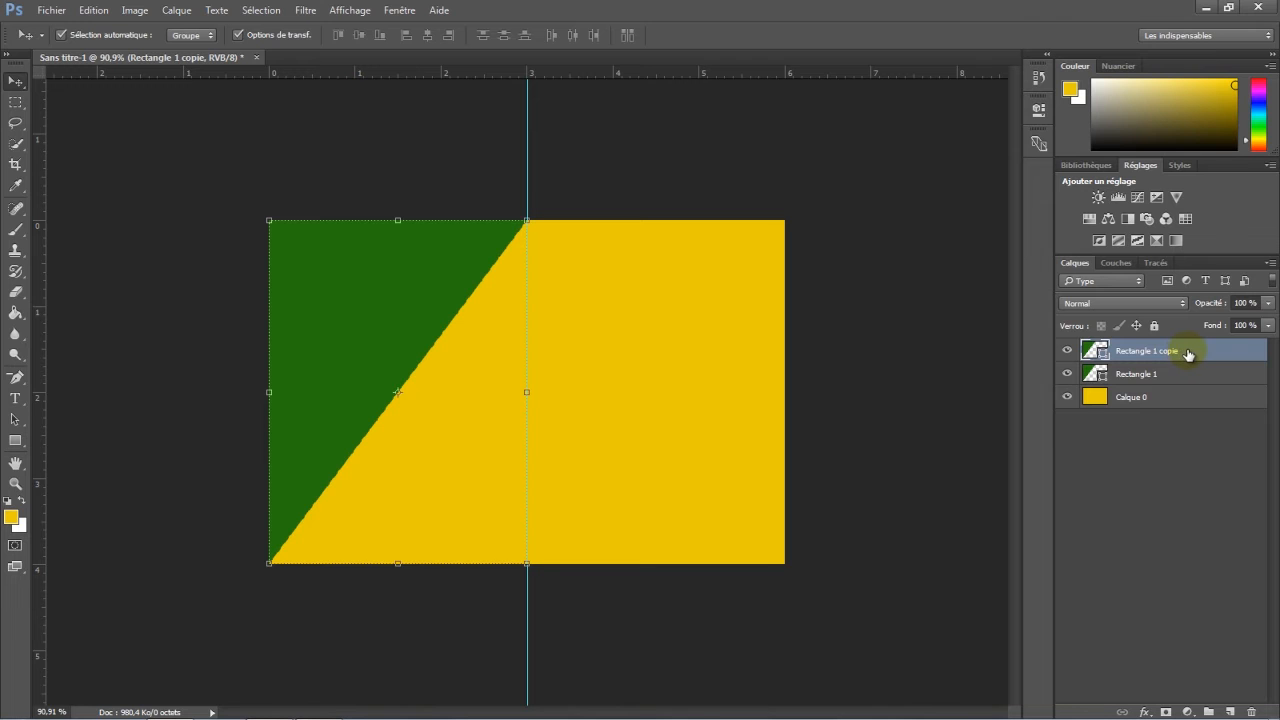
drag(388, 286, 618, 291)
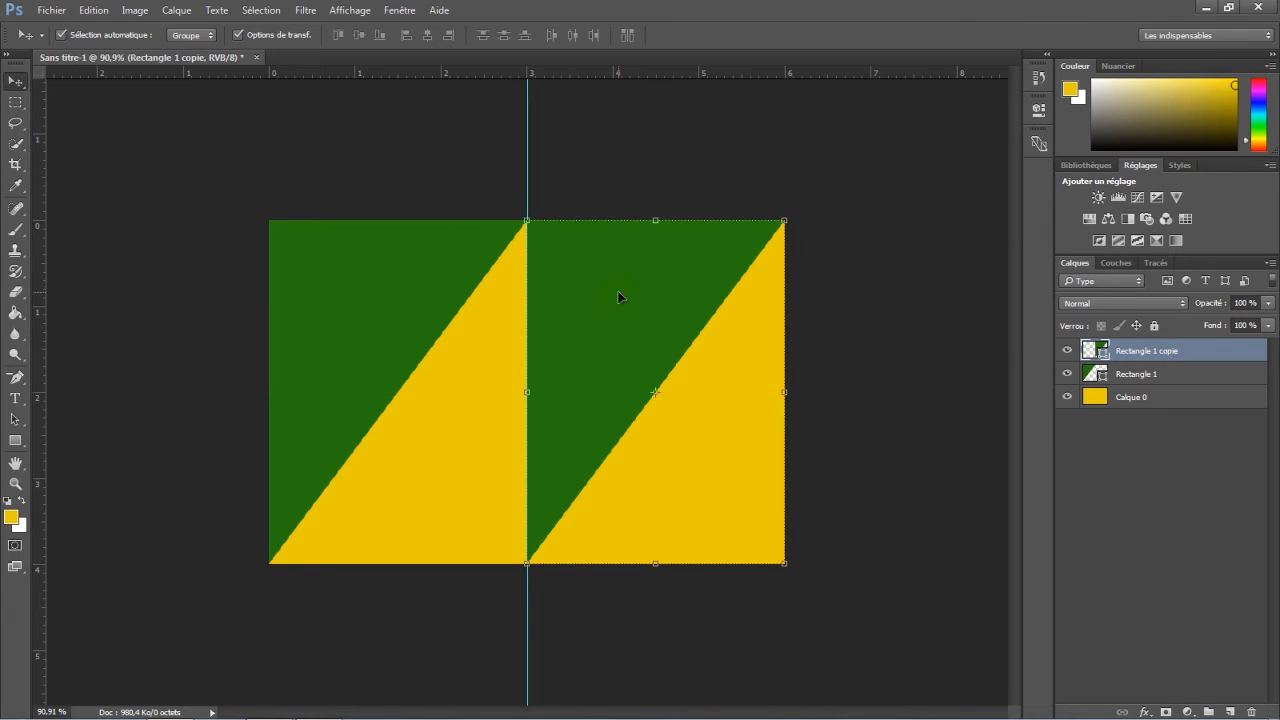
Rotate the copied green triangle on the right half of the canvas by 180°
click(653, 222)
click(721, 35)
key(ctrl+t)
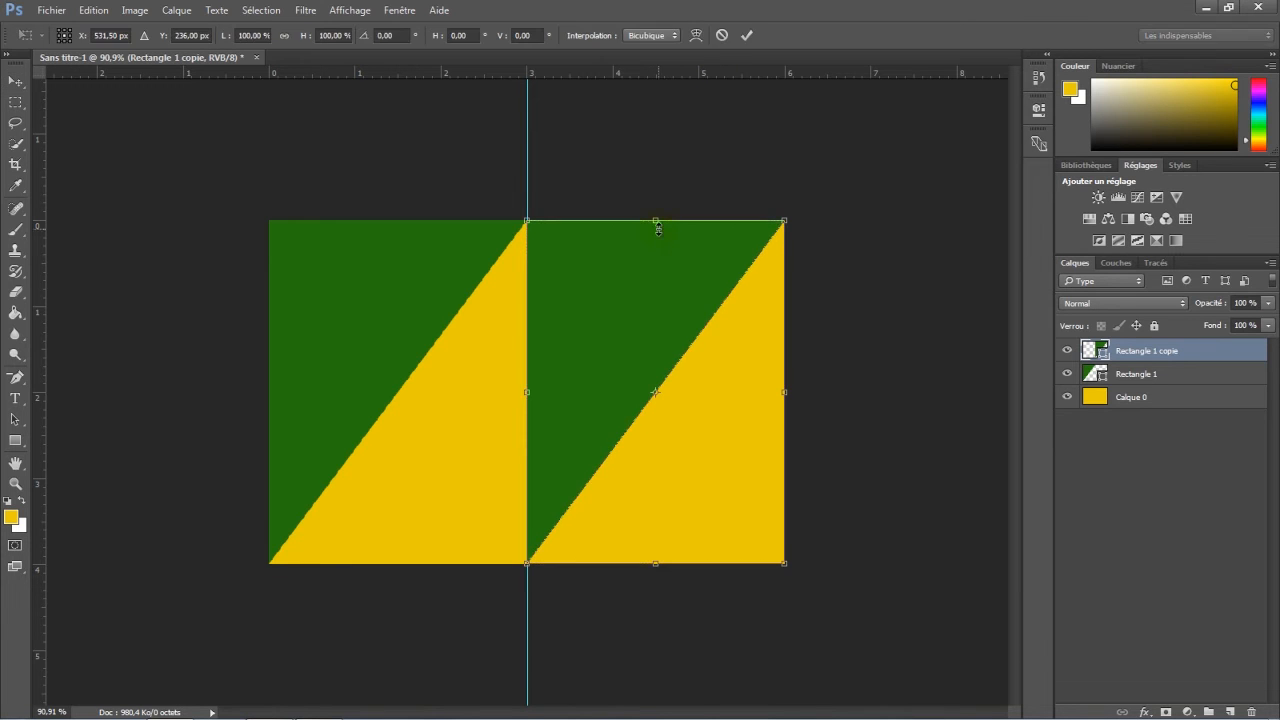
right_click(651, 227)
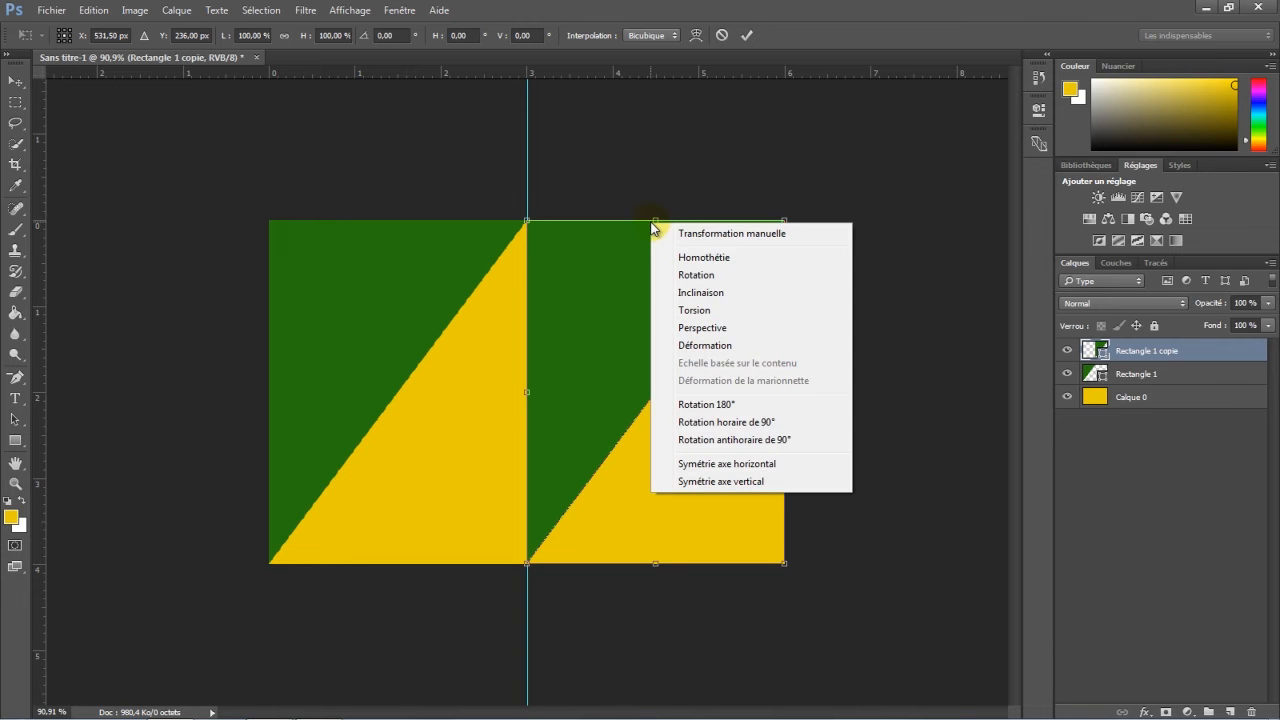
click(704, 405)
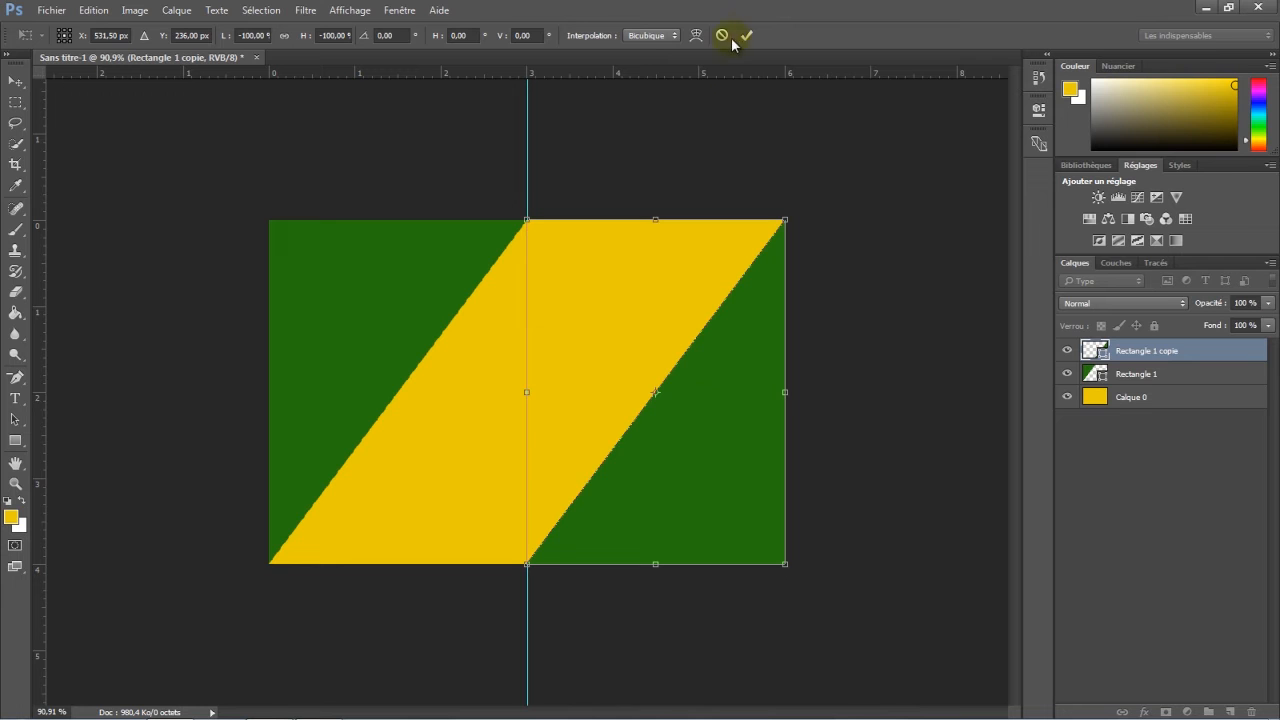
click(746, 35)
Change the fill colour of the right triangle shape to red c70404
click(739, 406)
click(15, 440)
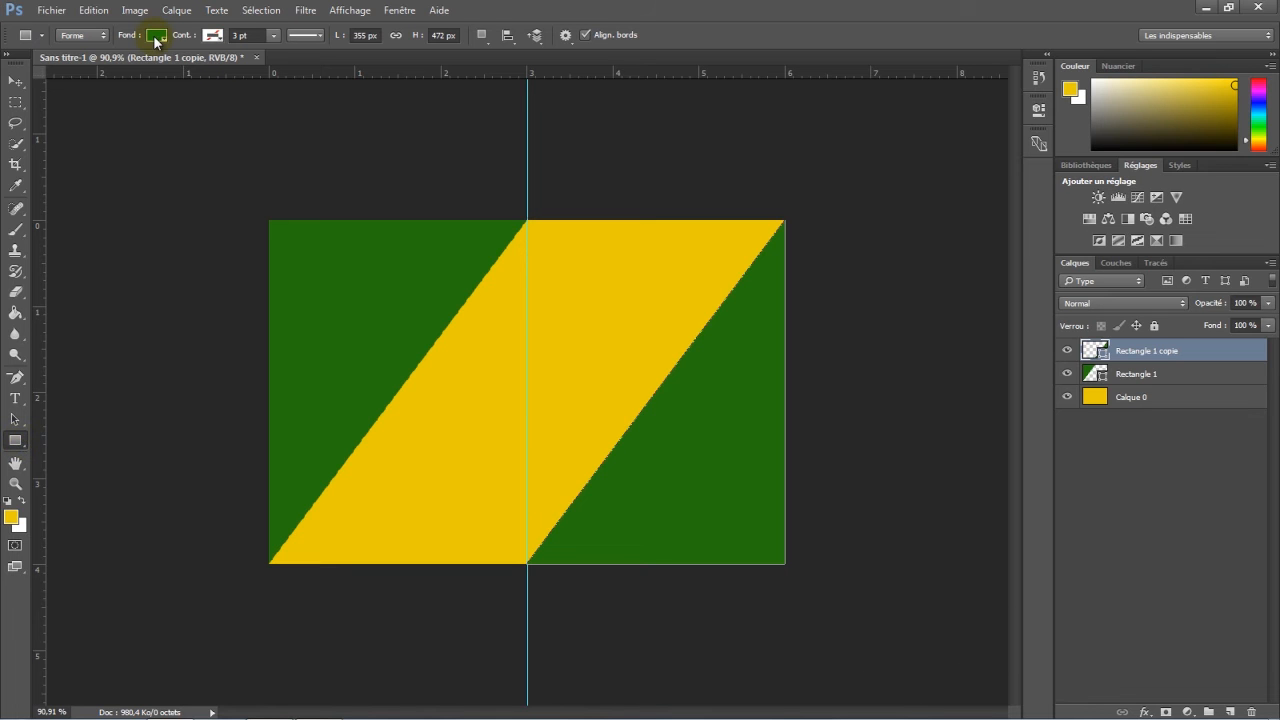
click(155, 37)
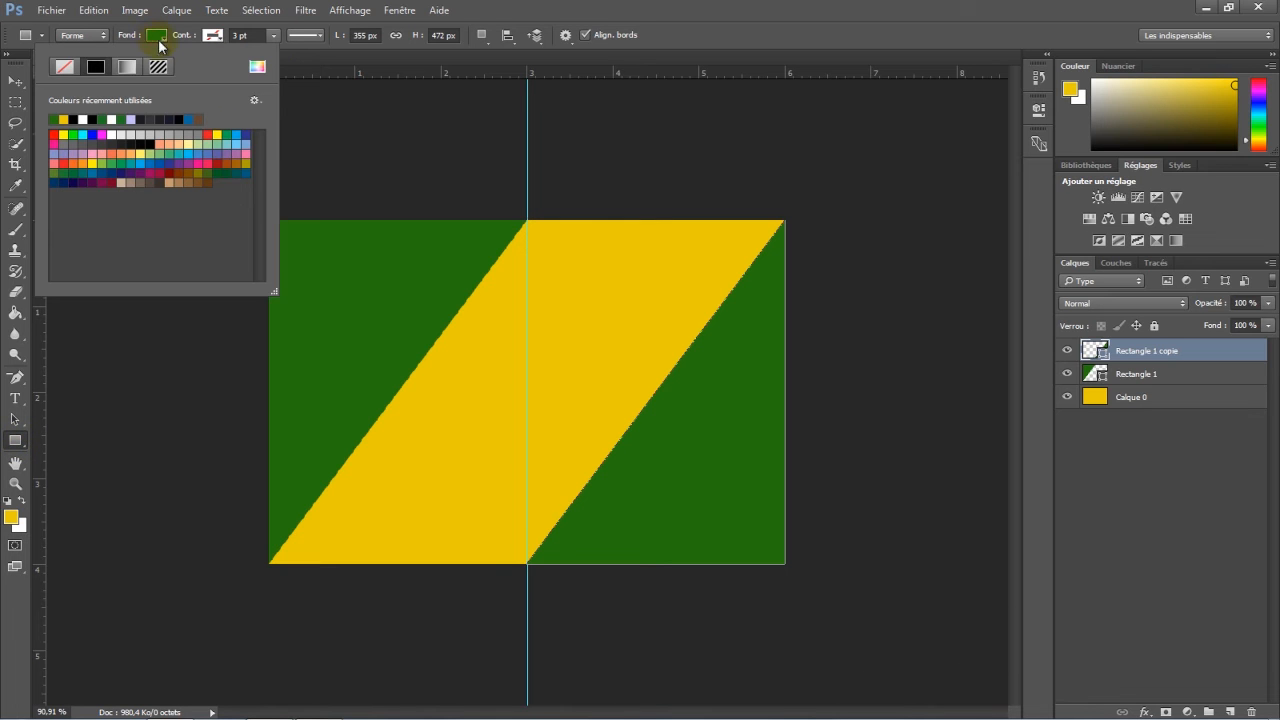
click(257, 66)
mouse_move(1040, 322)
mouse_down()
mouse_move(1036, 276)
mouse_move(1000, 325)
mouse_move(1010, 322)
mouse_up()
click(1001, 312)
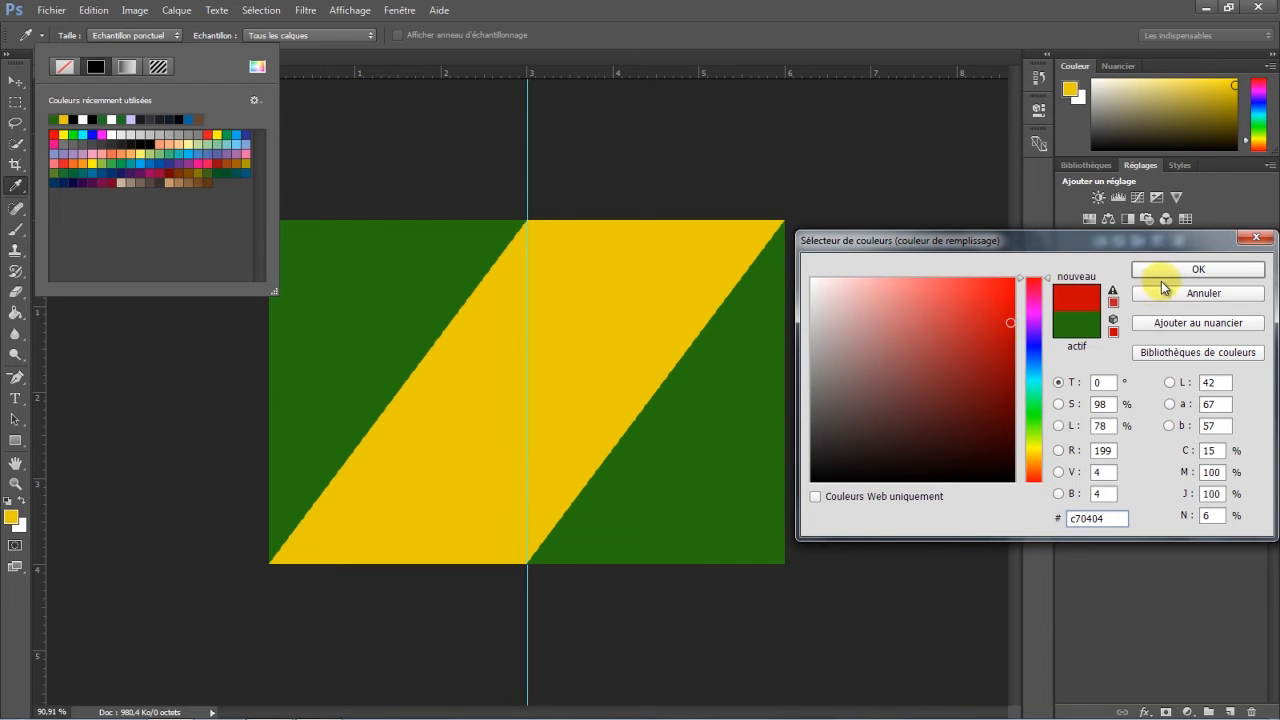
click(1168, 270)
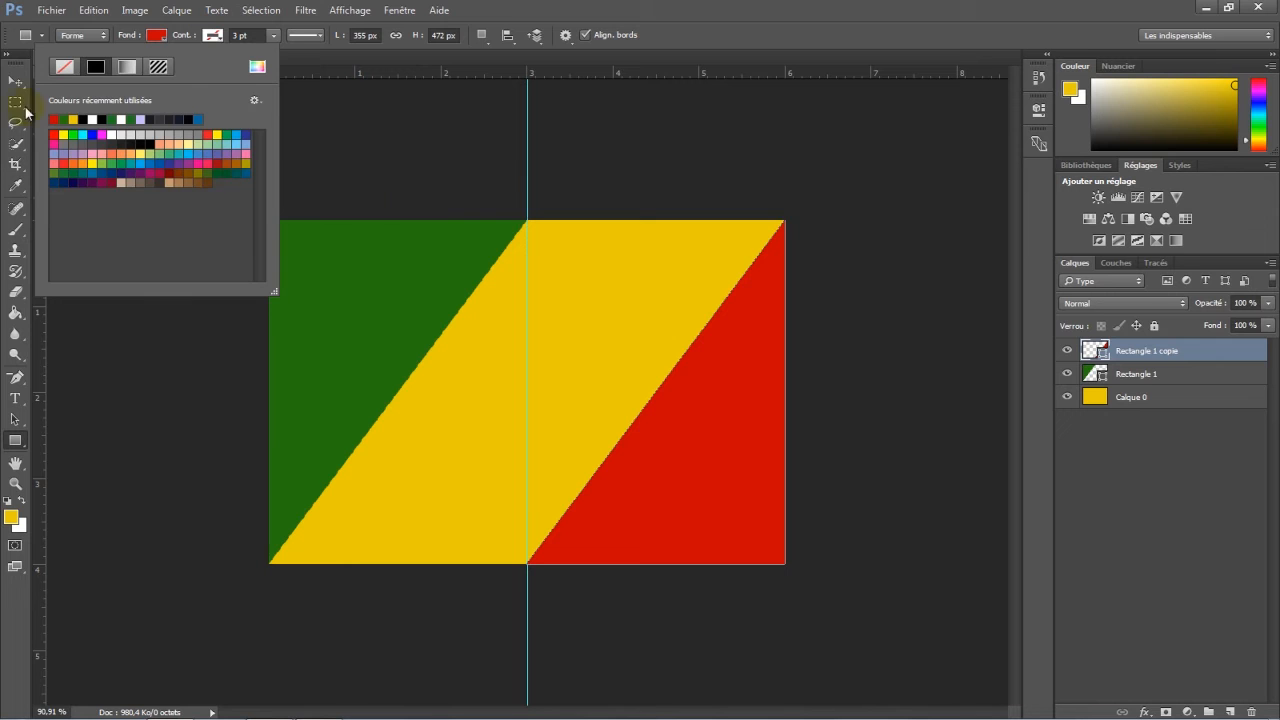
Deselect the red triangle and remove the vertical guide from the middle of the canvas
click(14, 80)
click(683, 150)
drag(527, 143, 38, 160)
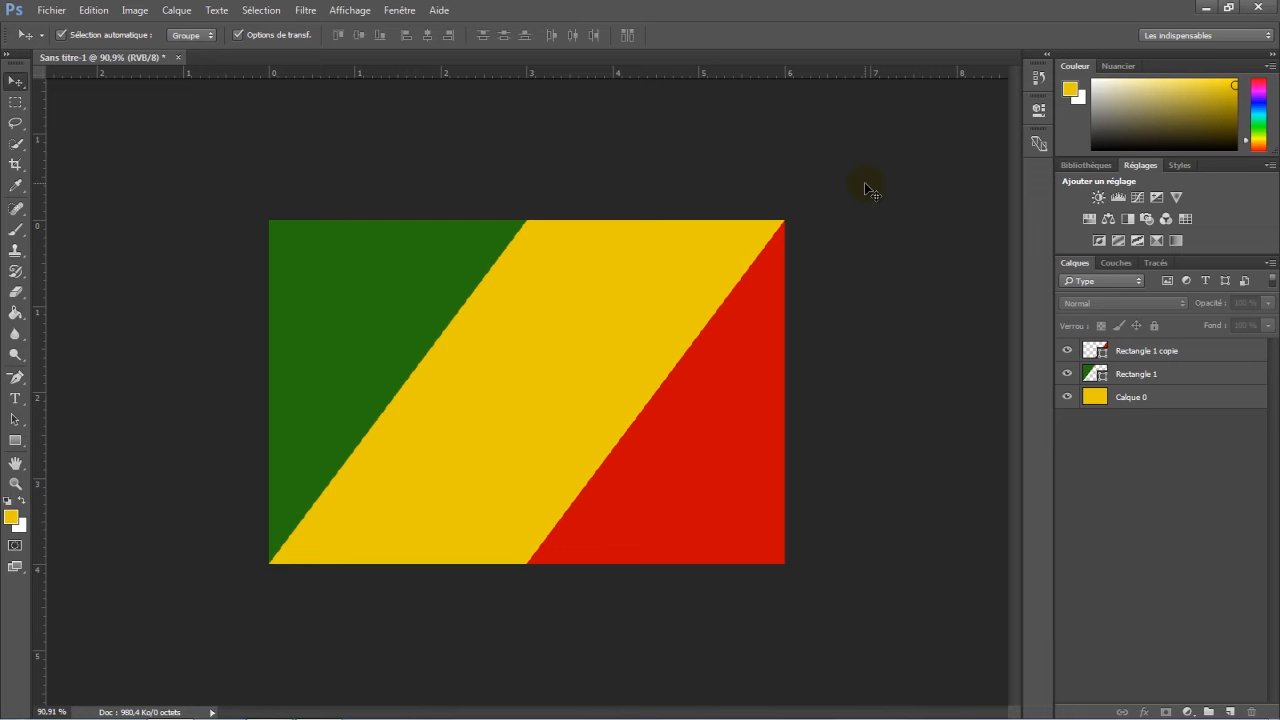
Save the flag to the Desktop as a JPEG named Congo with image quality 11 (Maximum)
click(50, 10)
click(71, 187)
click(61, 109)
click(170, 303)
text(Congo)
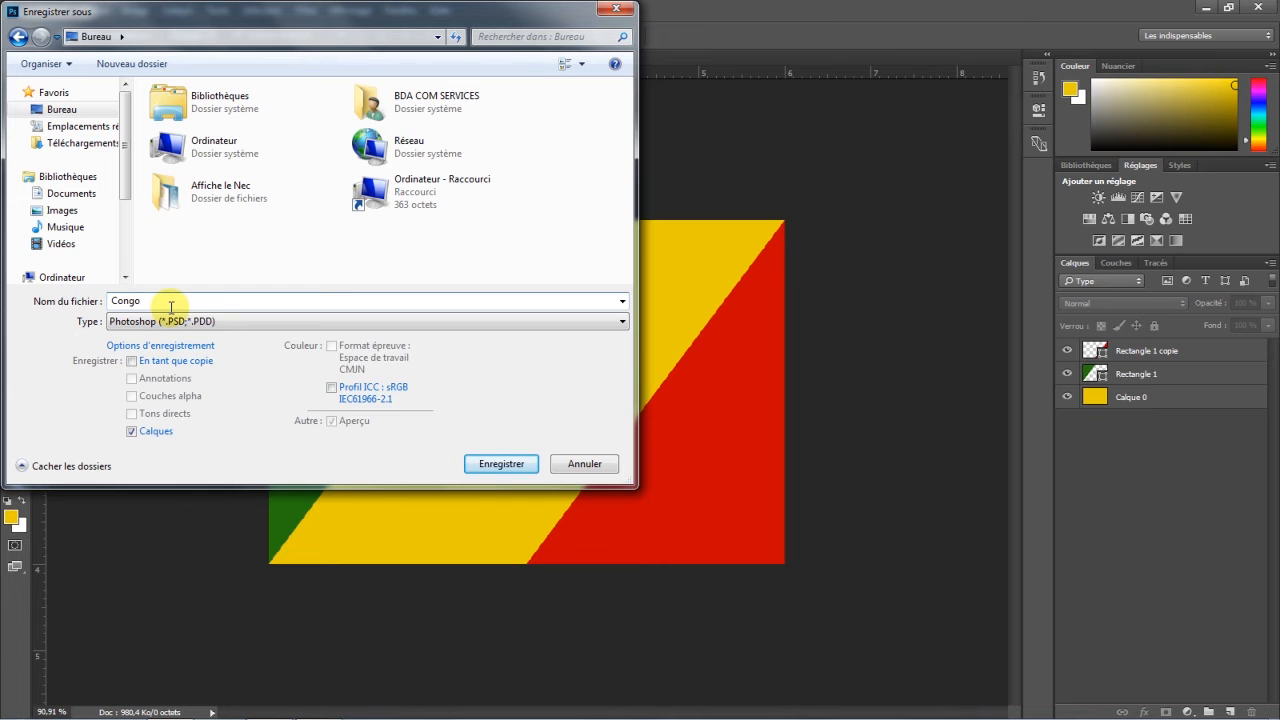
click(176, 320)
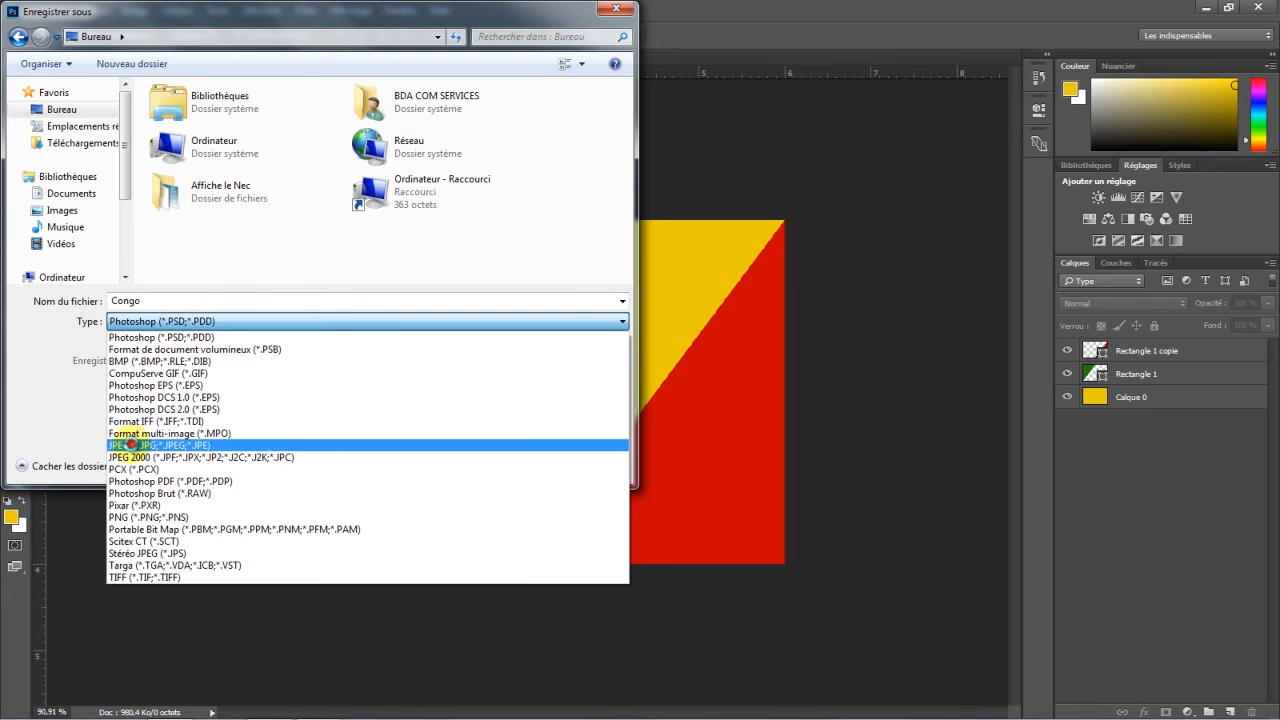
click(133, 446)
click(490, 462)
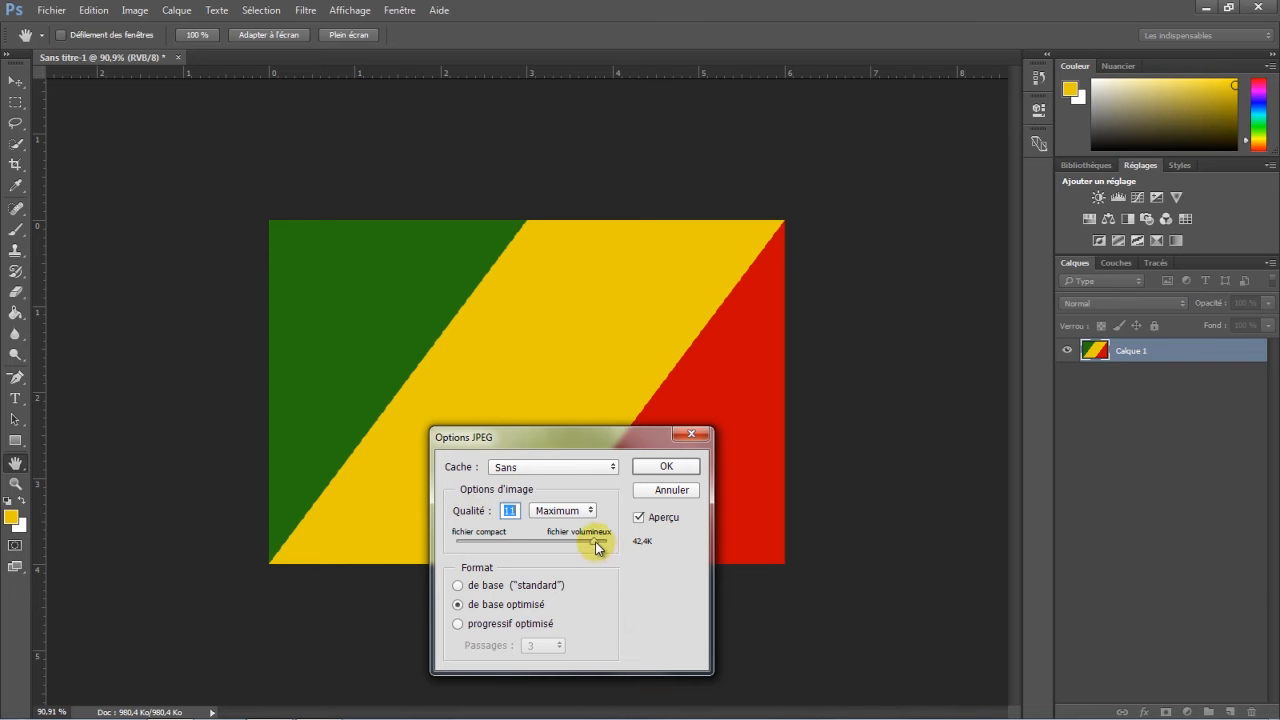
click(668, 466)
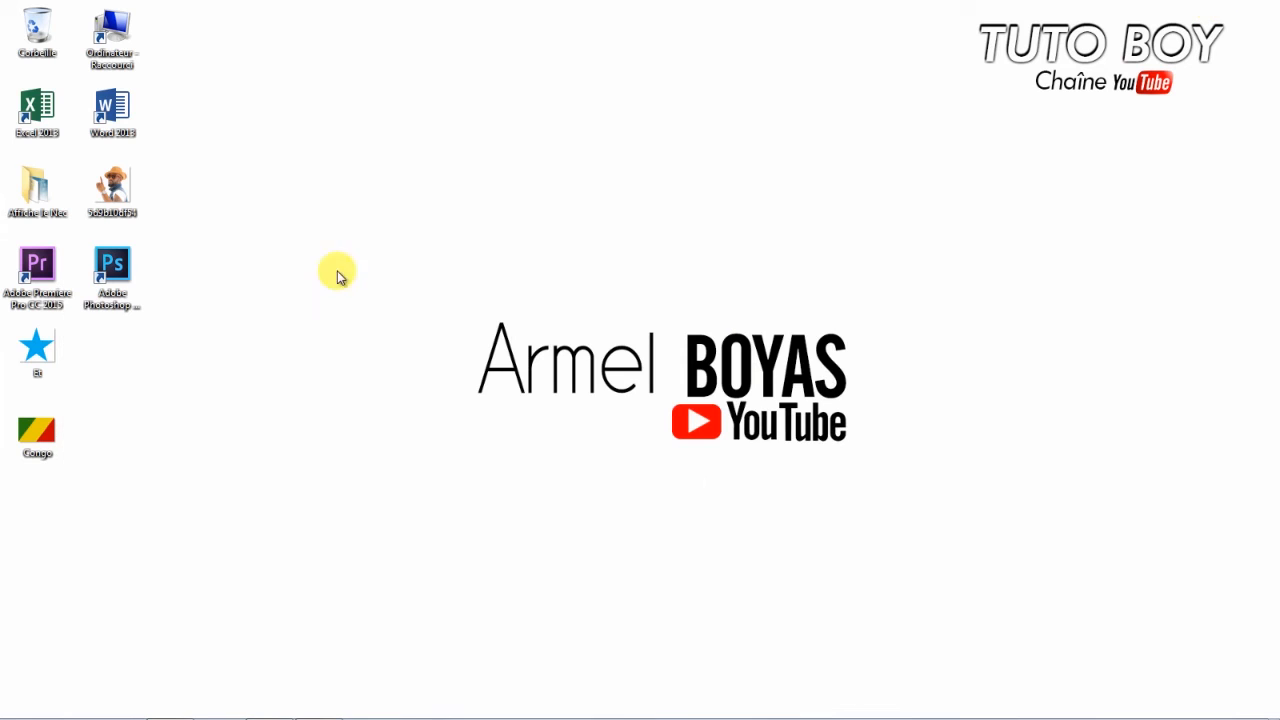
Move the Congo image to a free area of the desktop and open it to view the exported flag
drag(37, 430, 489, 194)
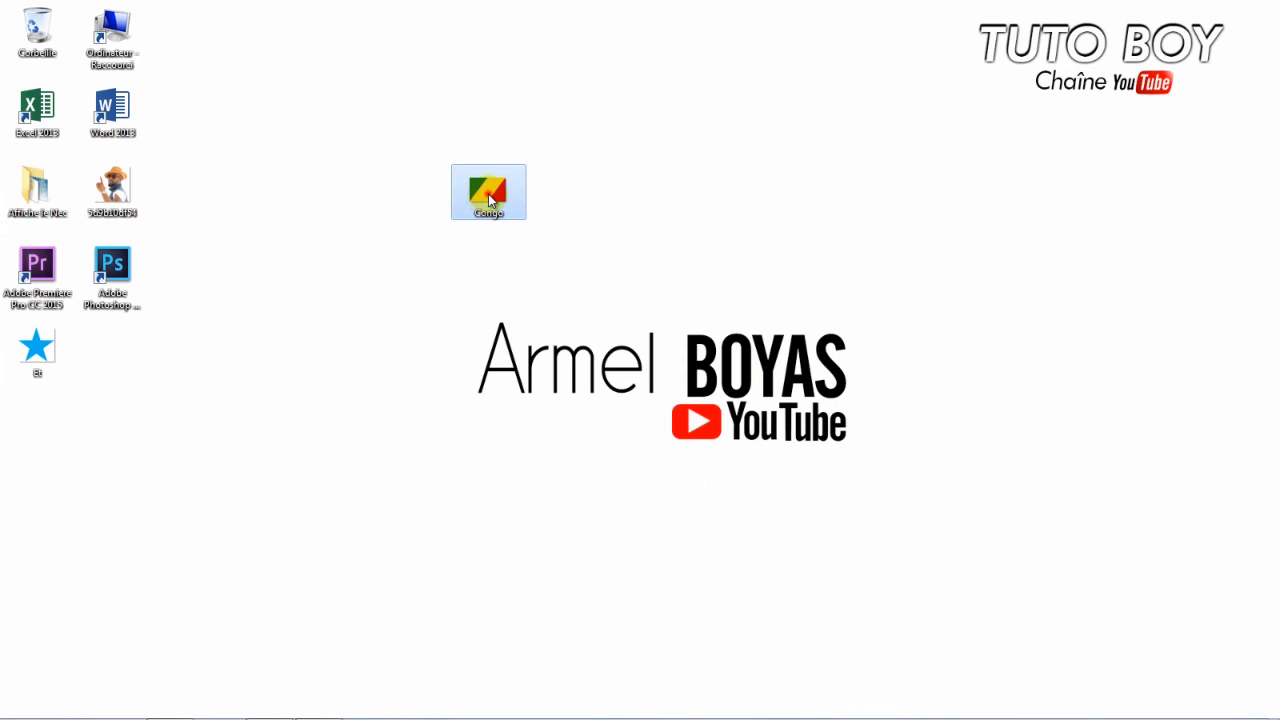
double_click(489, 194)
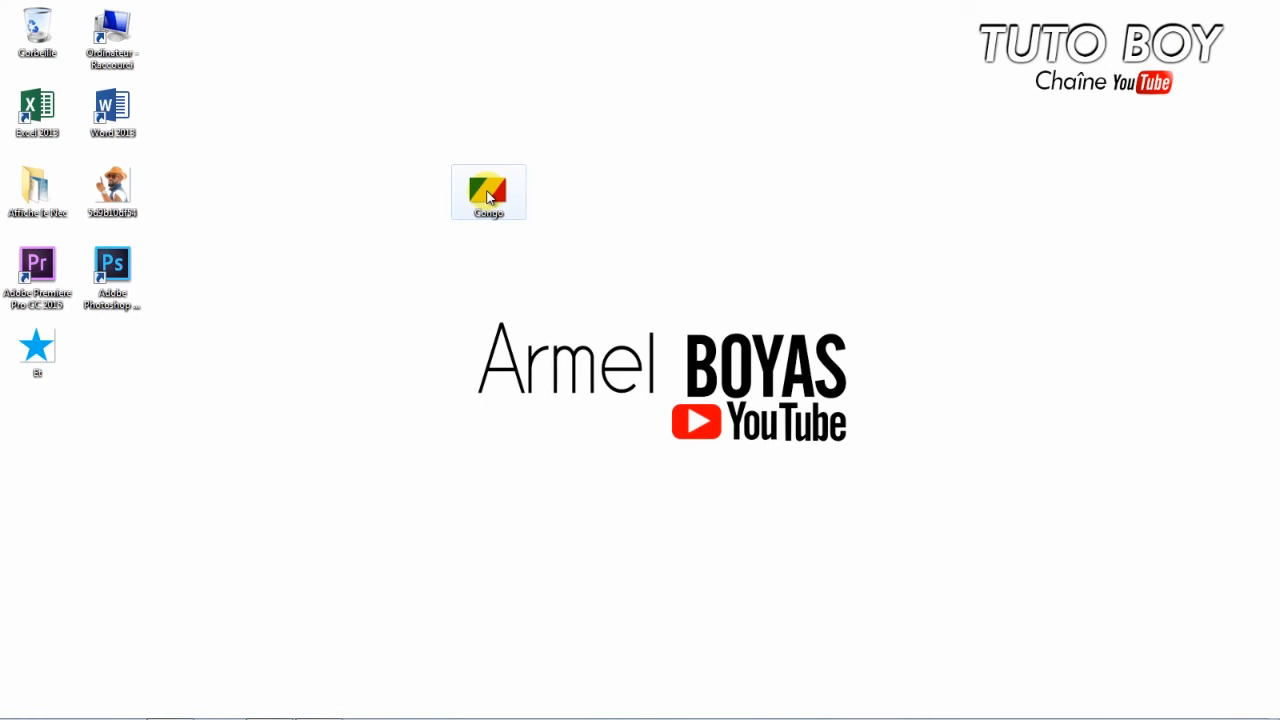
Switch back to Photoshop, set white foreground and black background colours, and delete both triangle layers
double_click(143, 270)
key(d)
key(x)
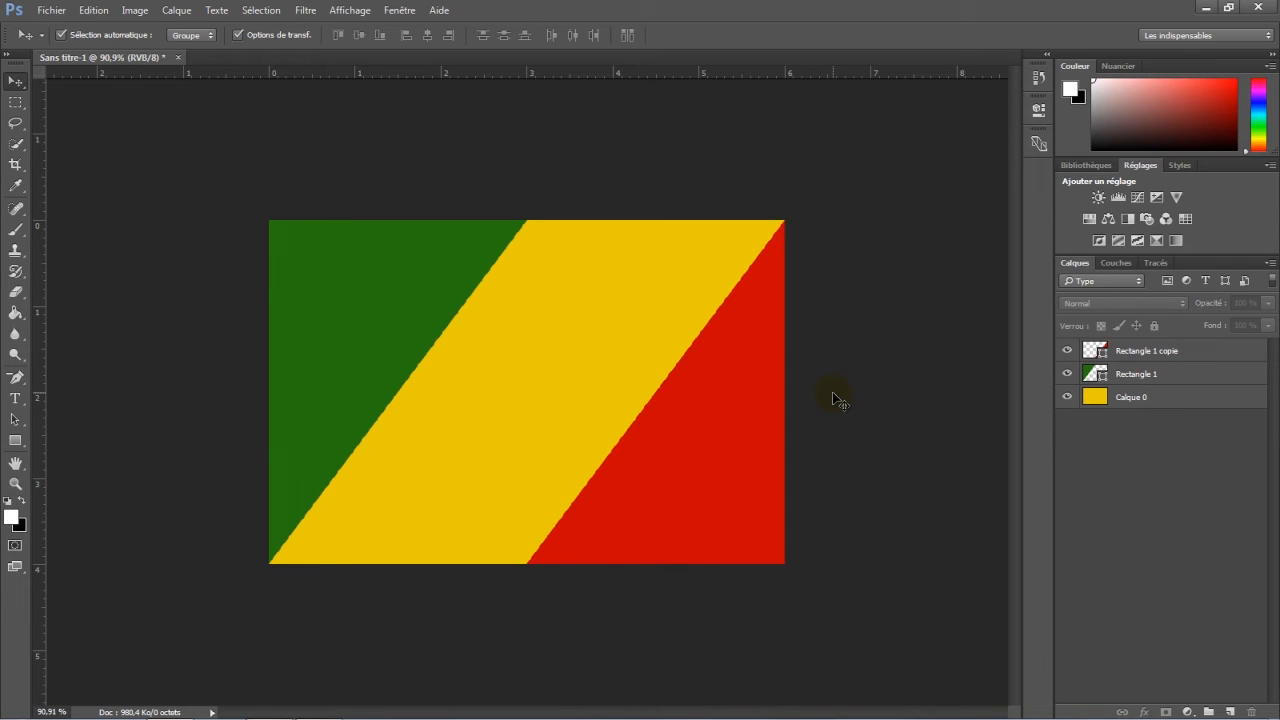
drag(1204, 368, 1251, 712)
drag(1204, 354, 1251, 712)
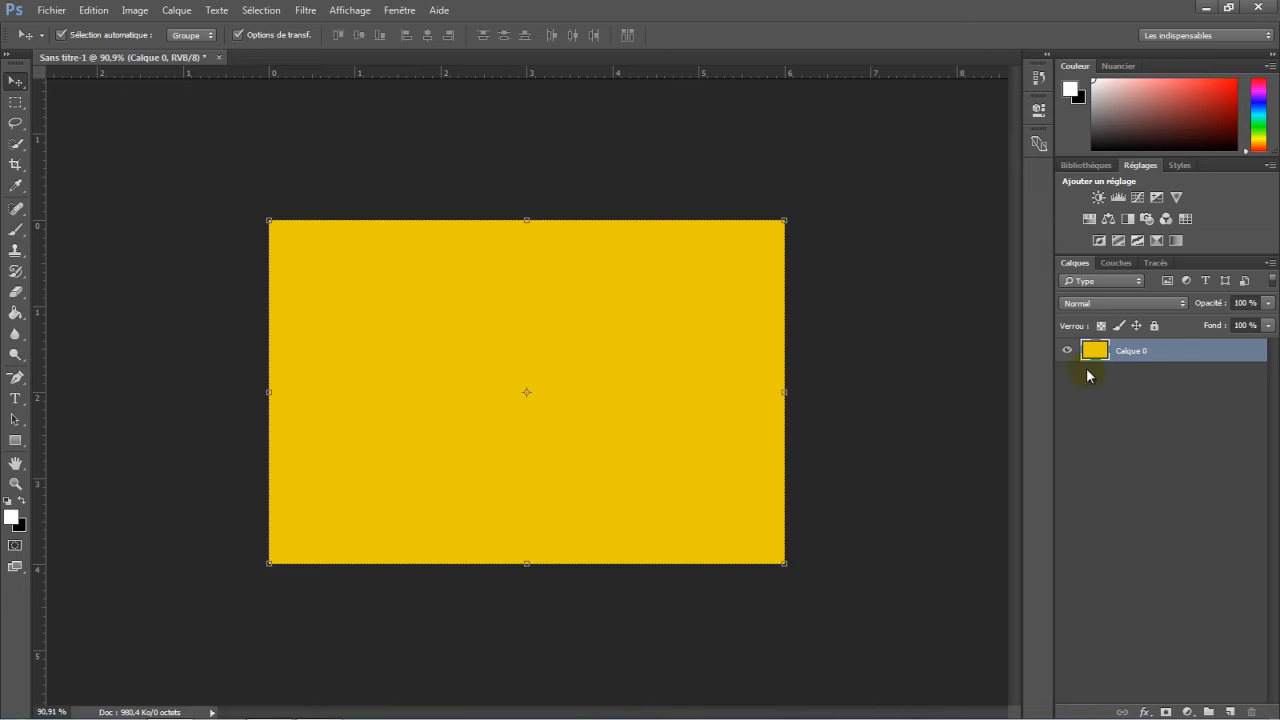
Apply a colour overlay in red c60e0e to the yellow background layer Calque 0
double_click(1173, 352)
drag(562, 94, 849, 139)
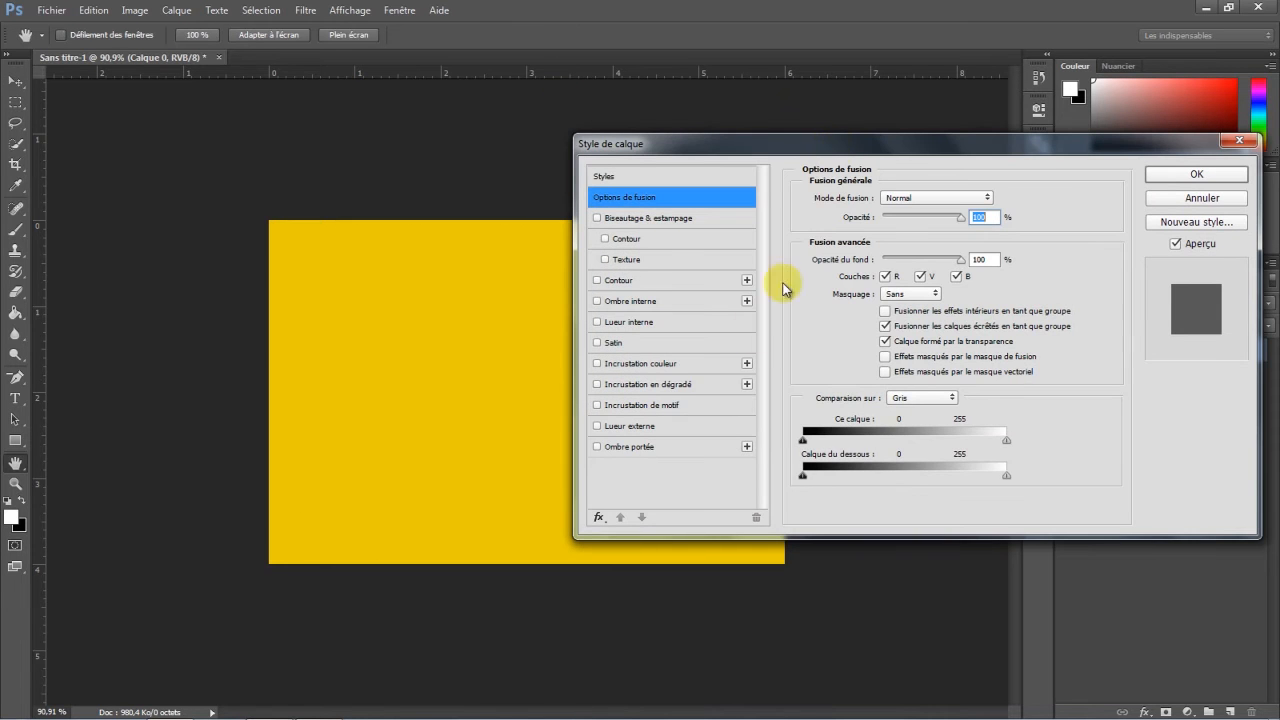
click(665, 364)
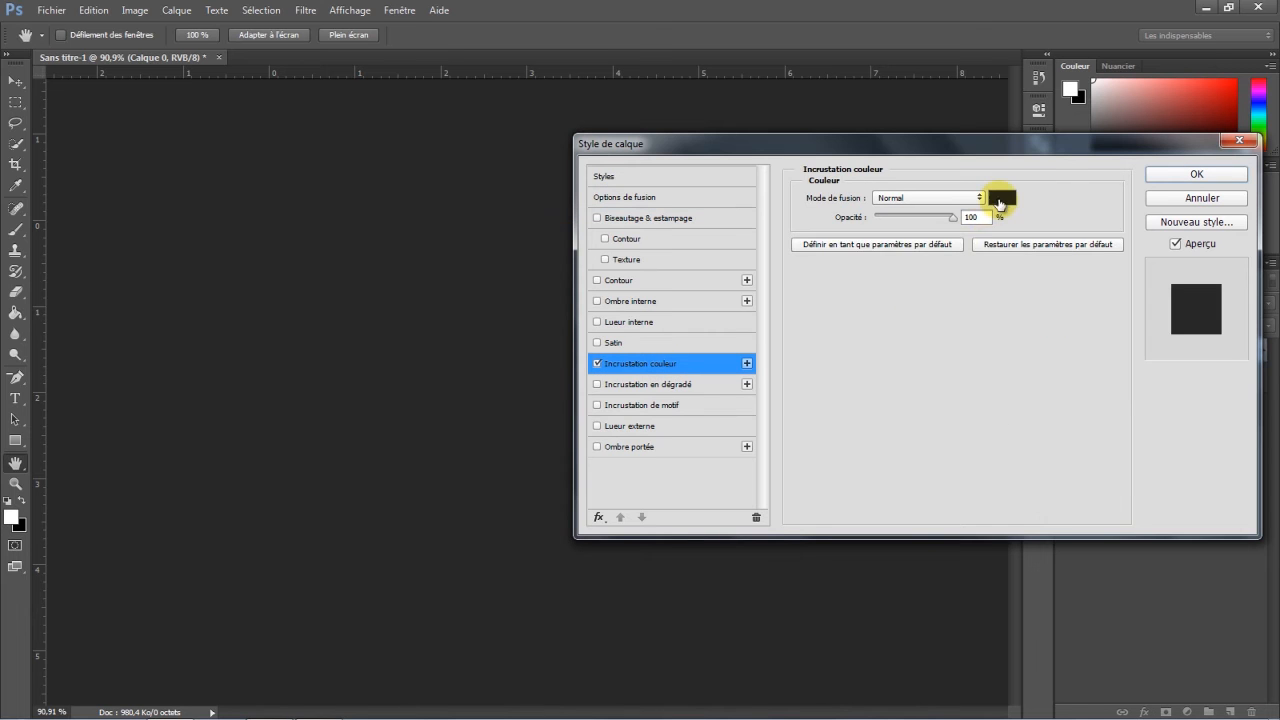
click(1000, 198)
mouse_move(1008, 284)
mouse_down()
mouse_move(1009, 331)
mouse_move(1000, 323)
mouse_up()
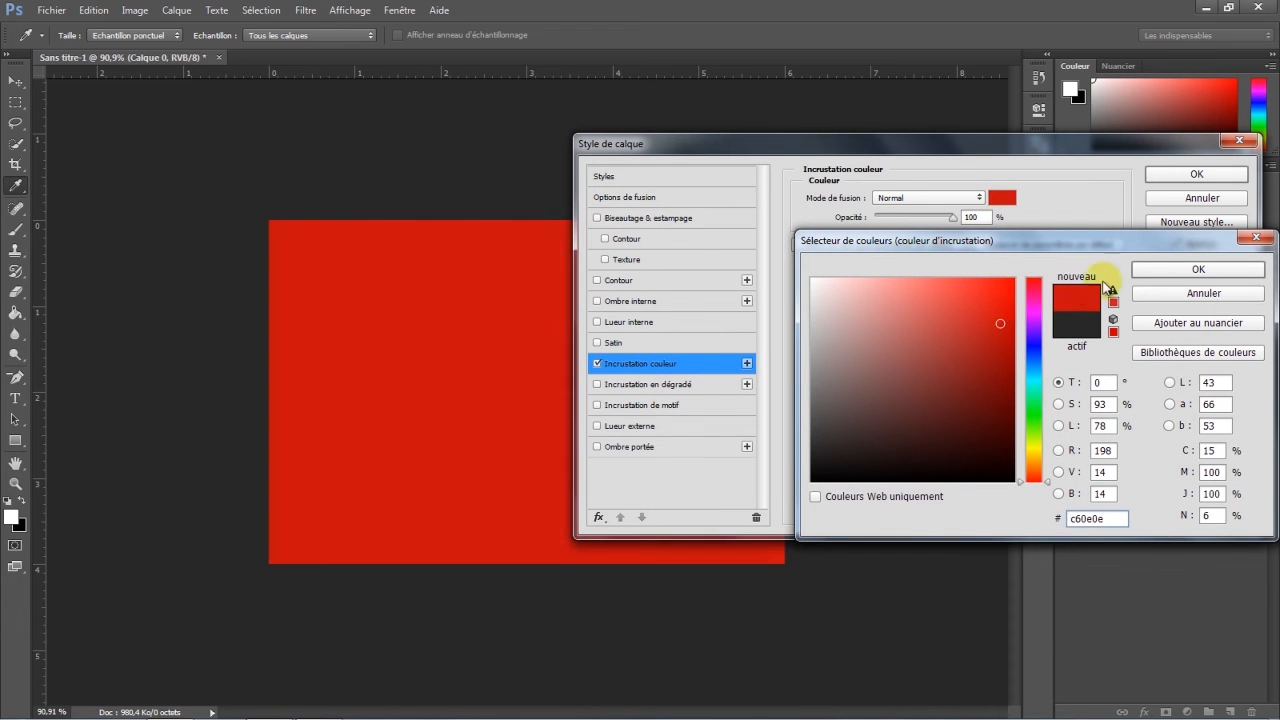
click(1198, 269)
click(1196, 174)
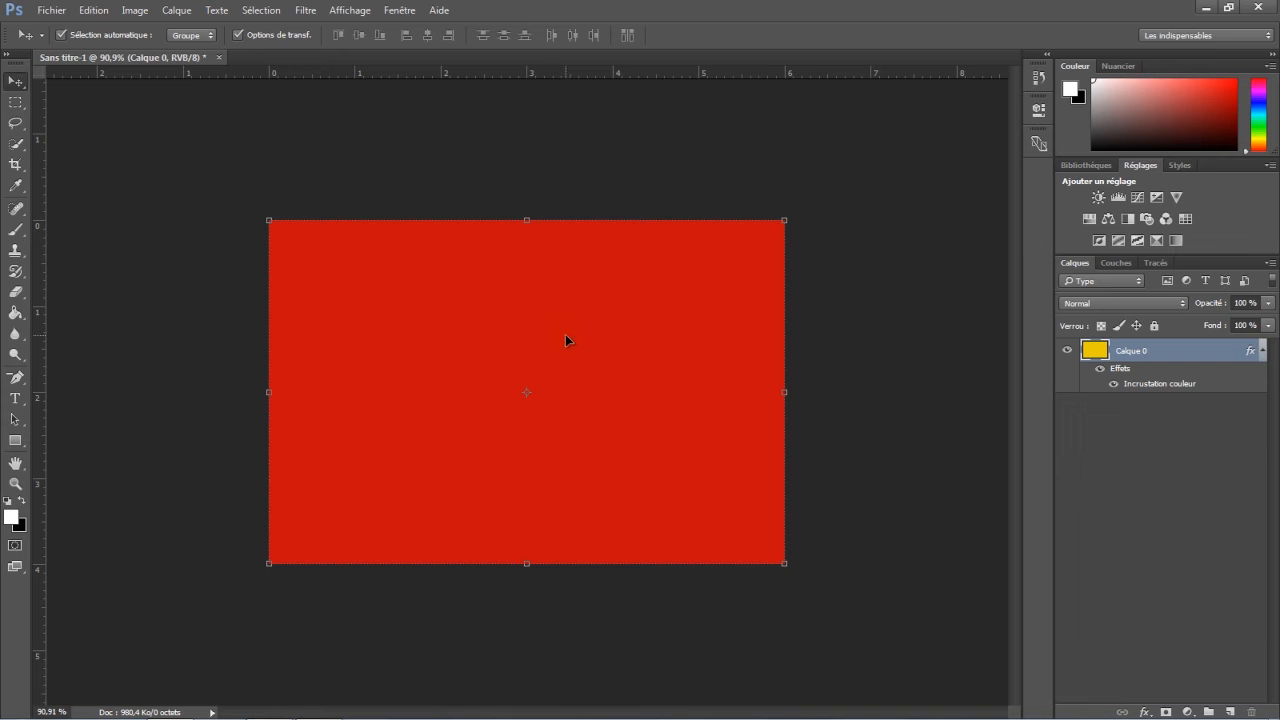
Create a guide layout that divides the canvas into 3 columns with a gutter of 0
click(350, 10)
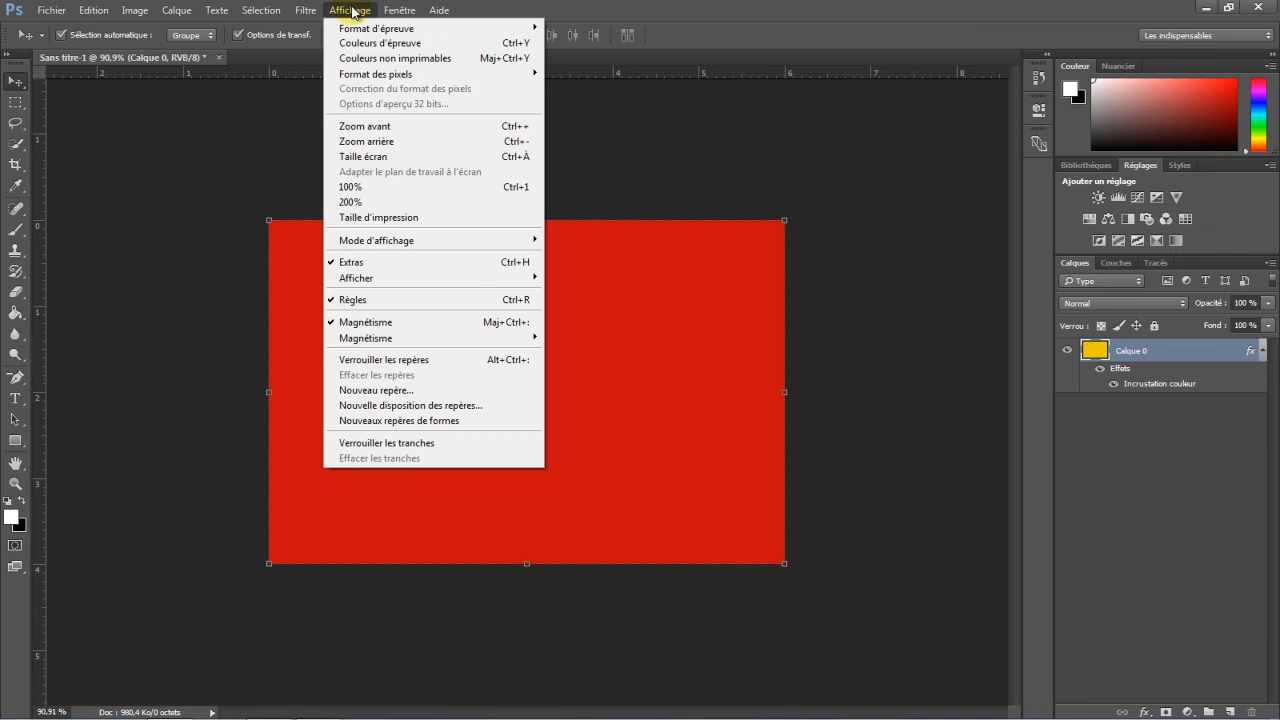
click(401, 406)
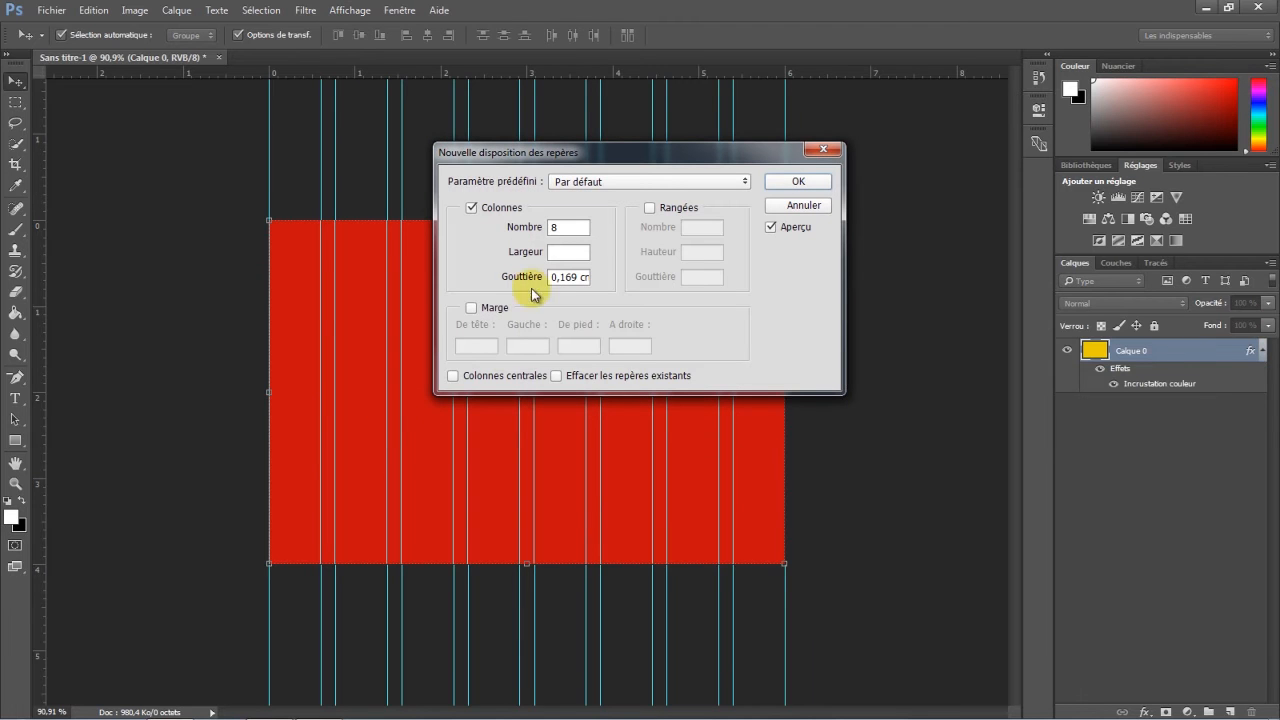
drag(562, 229, 530, 229)
text(3)
drag(550, 277, 601, 282)
text(0)
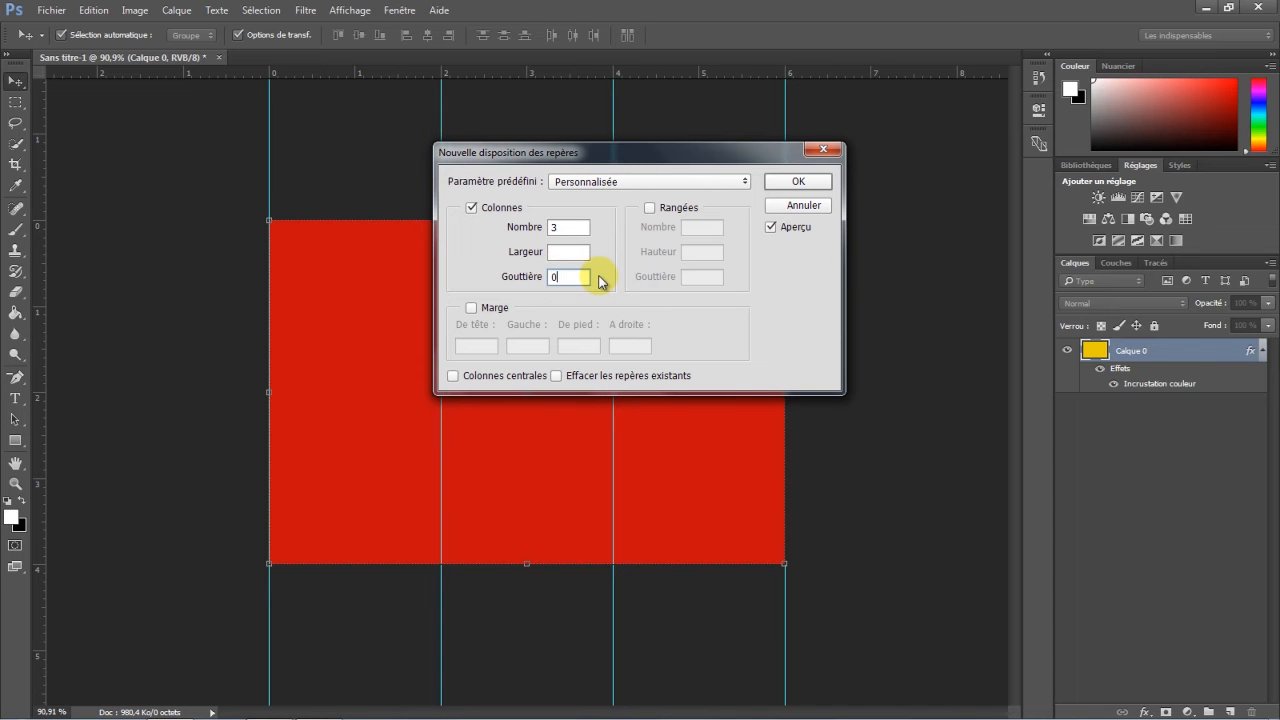
click(781, 186)
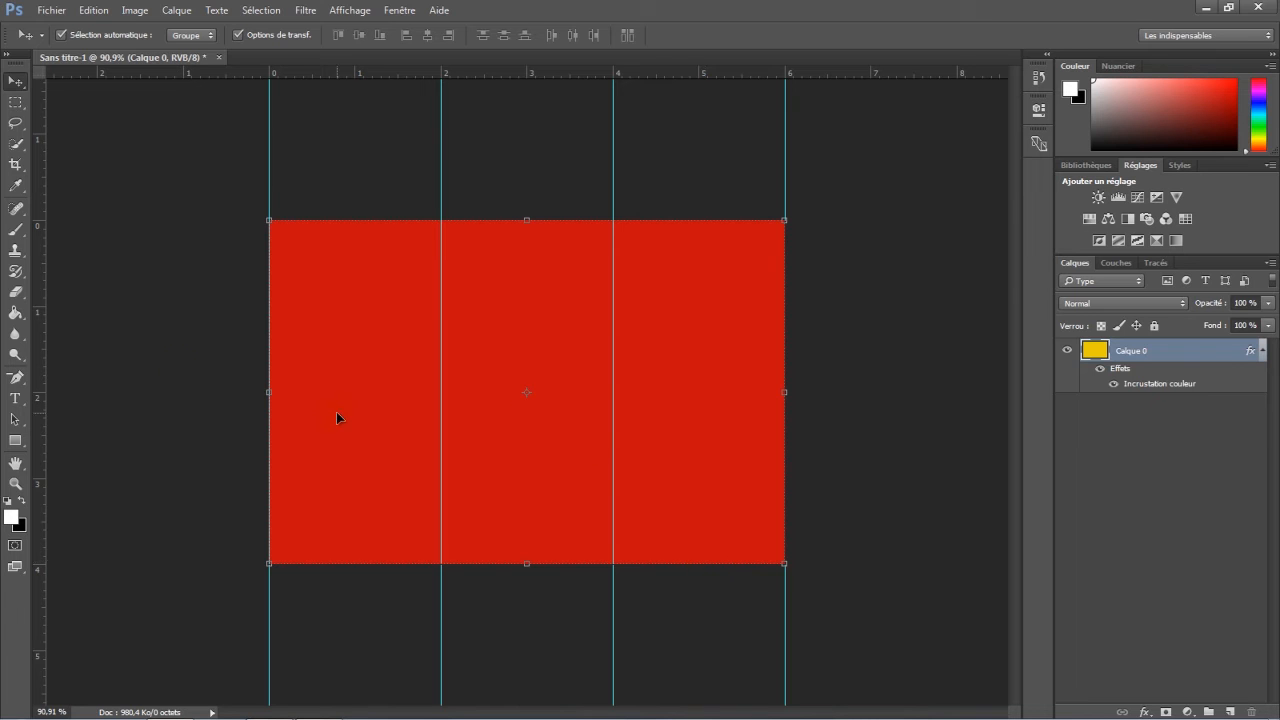
Draw a green rectangle over the first column and fit its upper and lower edges to the canvas borders
click(17, 441)
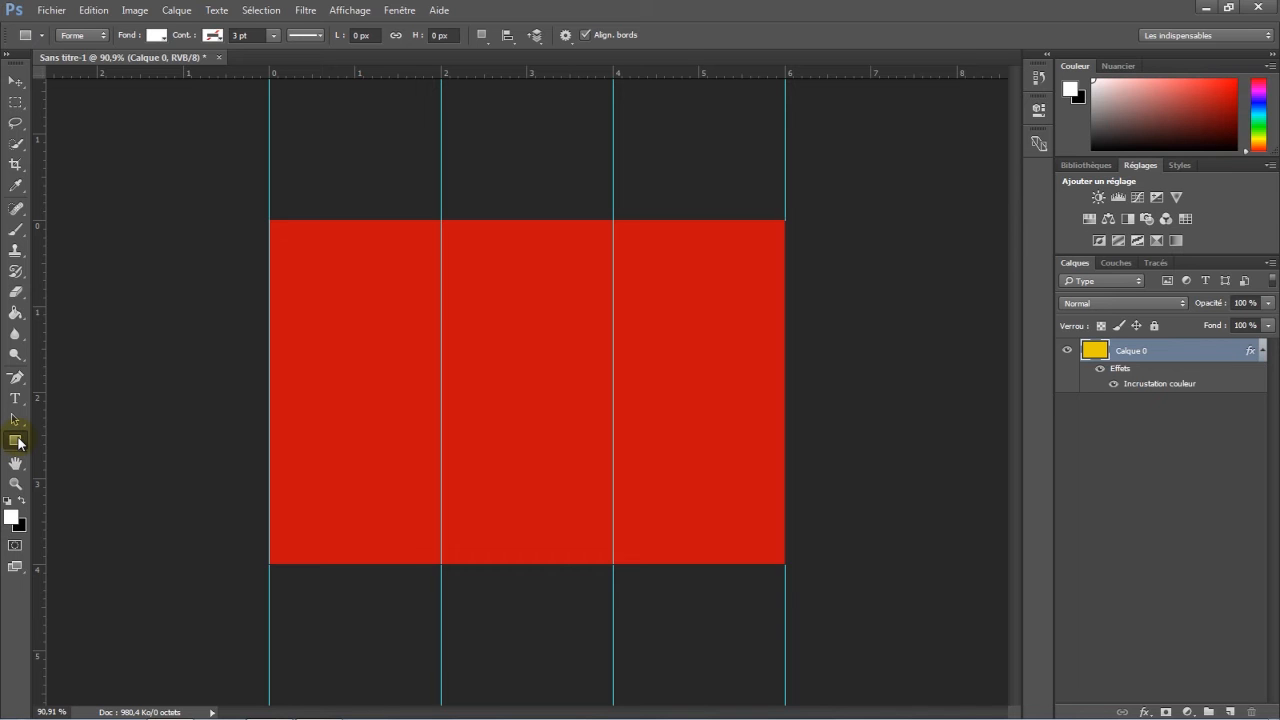
click(156, 35)
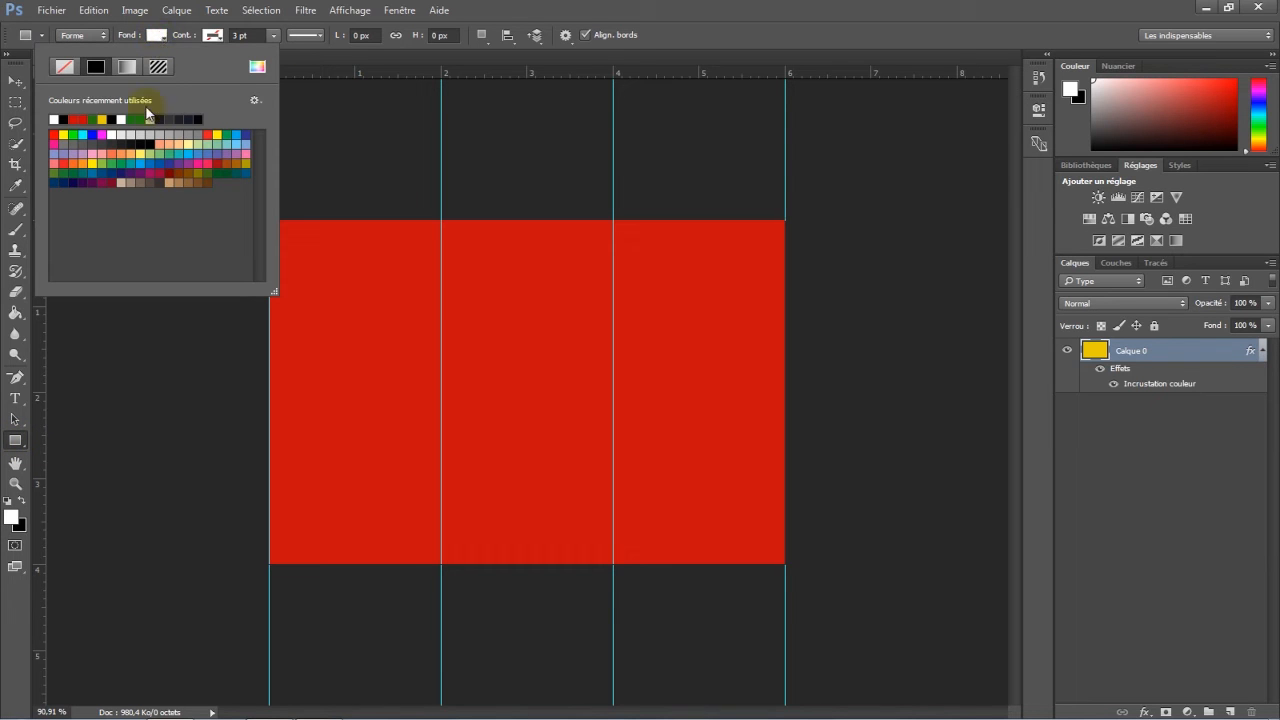
click(135, 118)
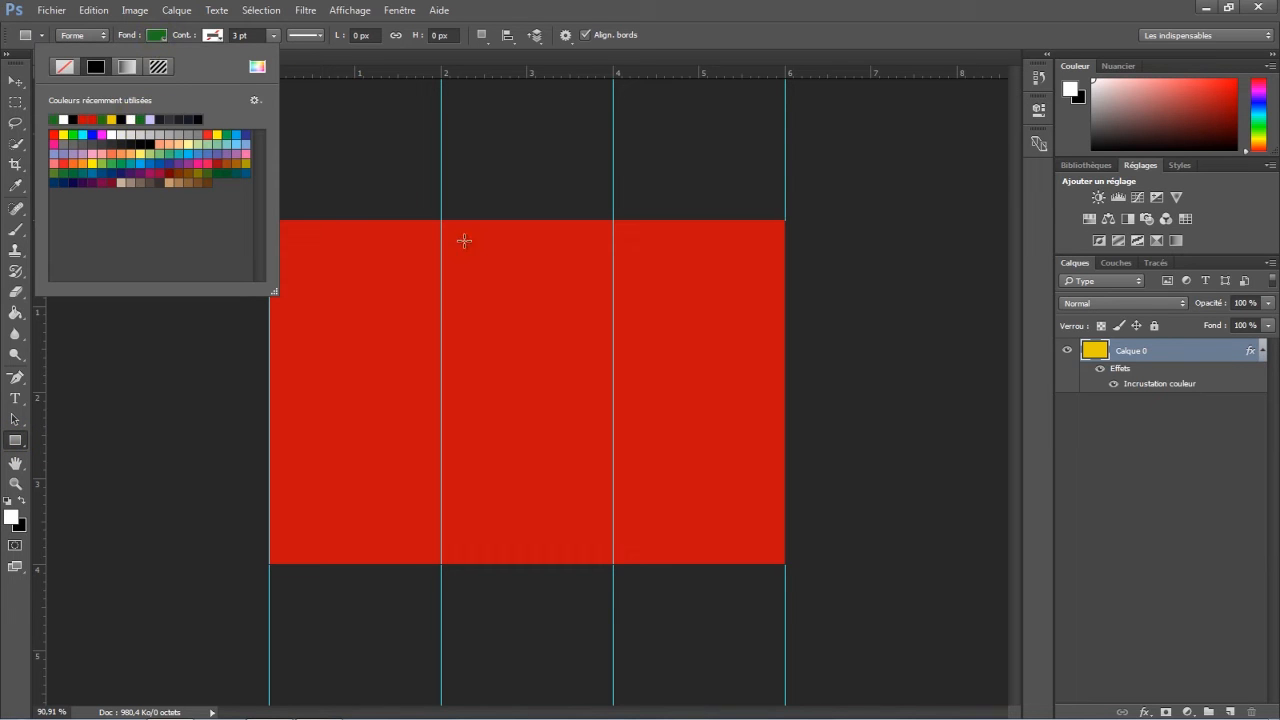
drag(442, 216, 267, 585)
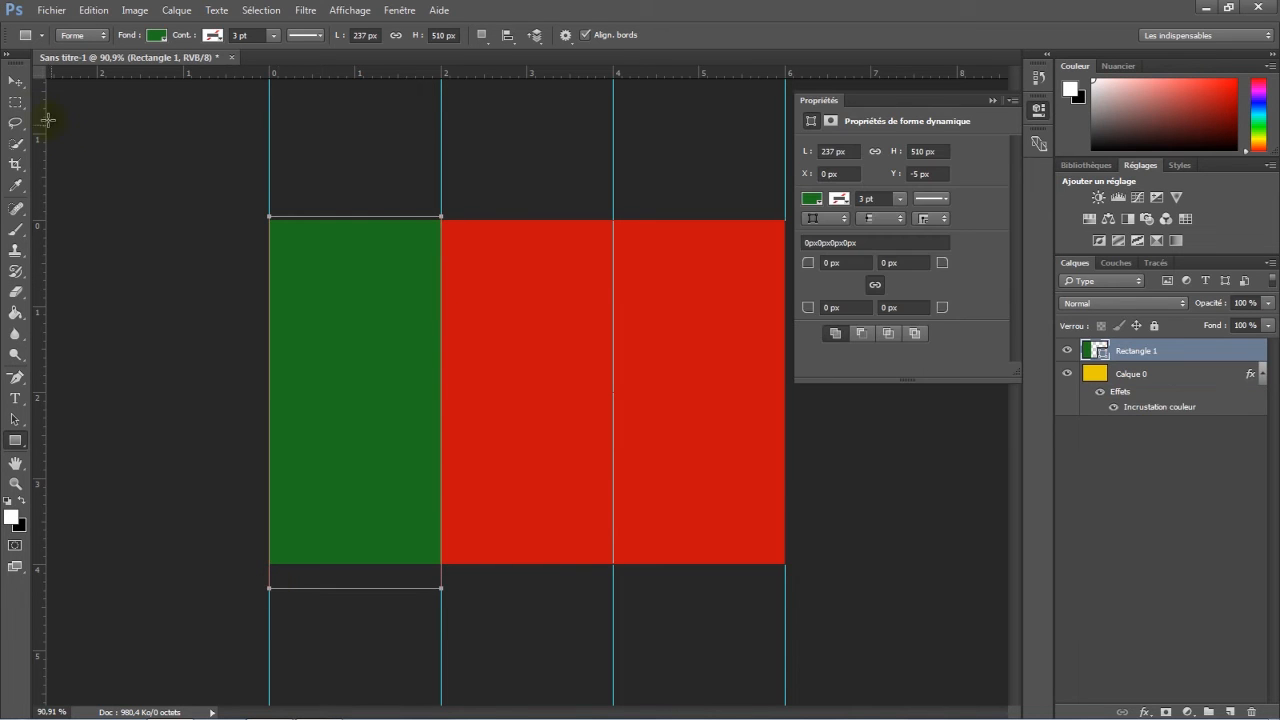
click(15, 81)
drag(363, 207, 362, 214)
drag(357, 590, 355, 565)
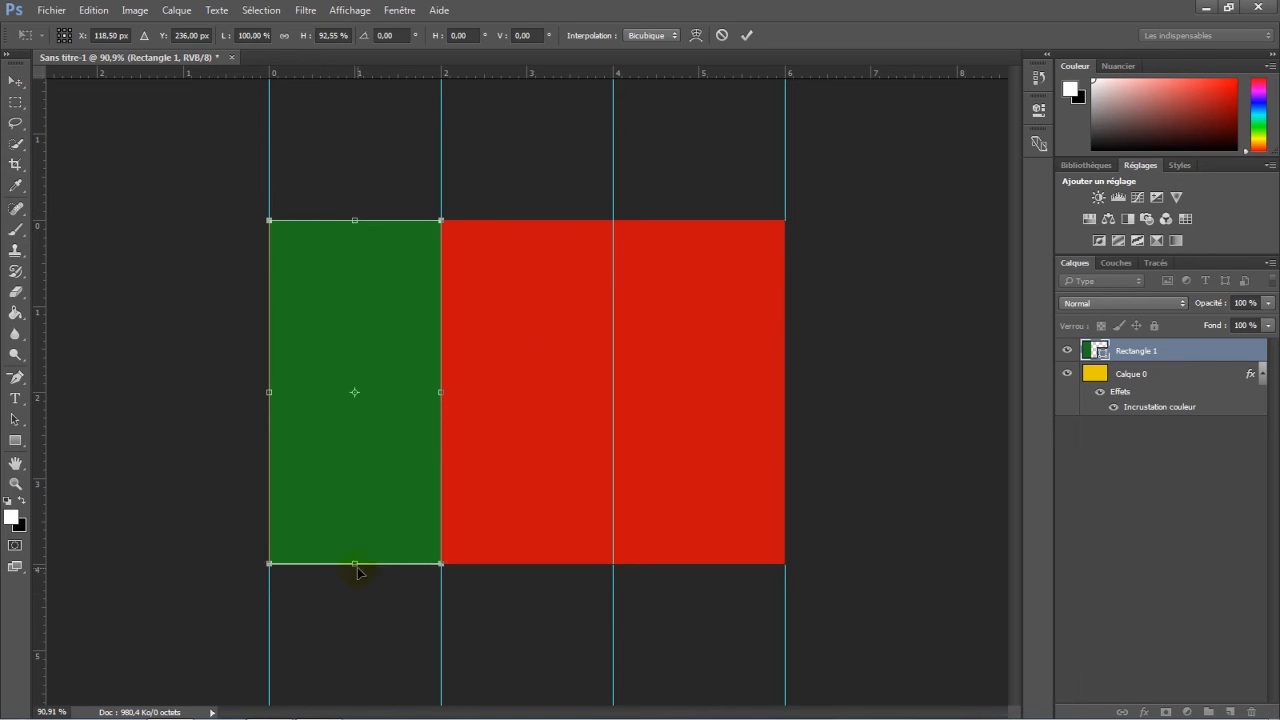
click(748, 37)
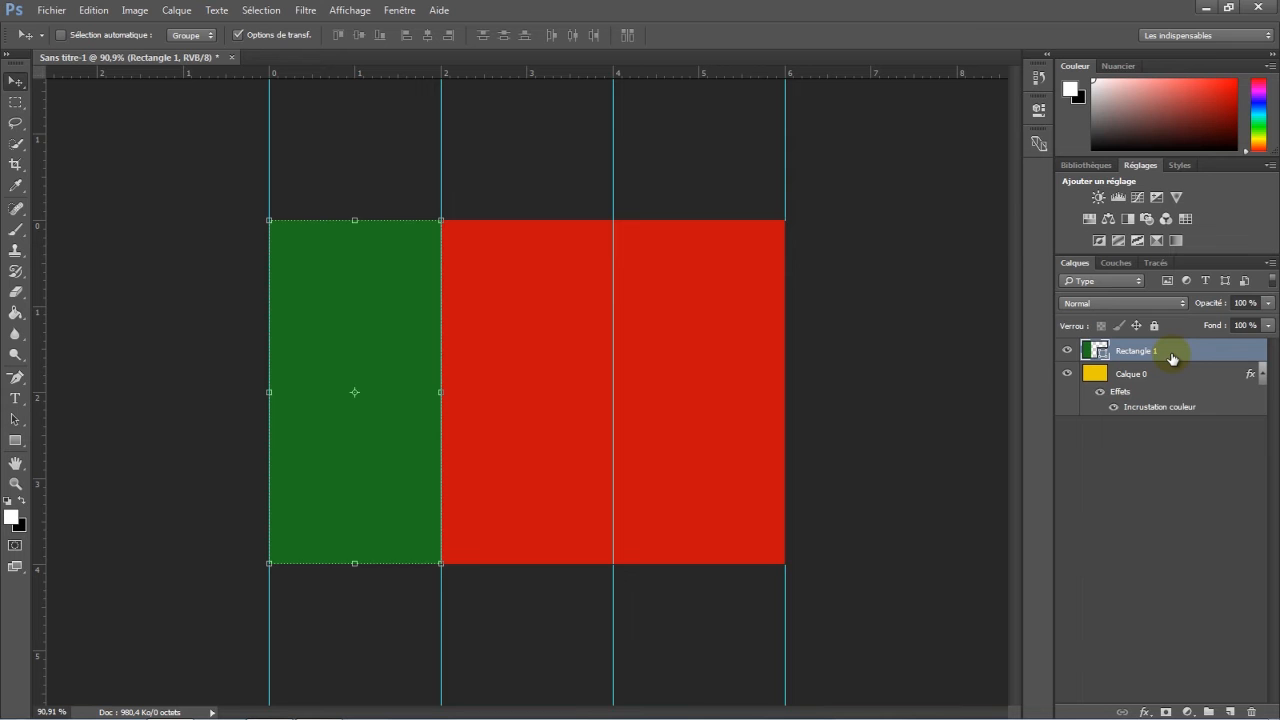
Duplicate the green rectangle layer and move the copy into the third column
key(ctrl+j)
drag(334, 322, 683, 326)
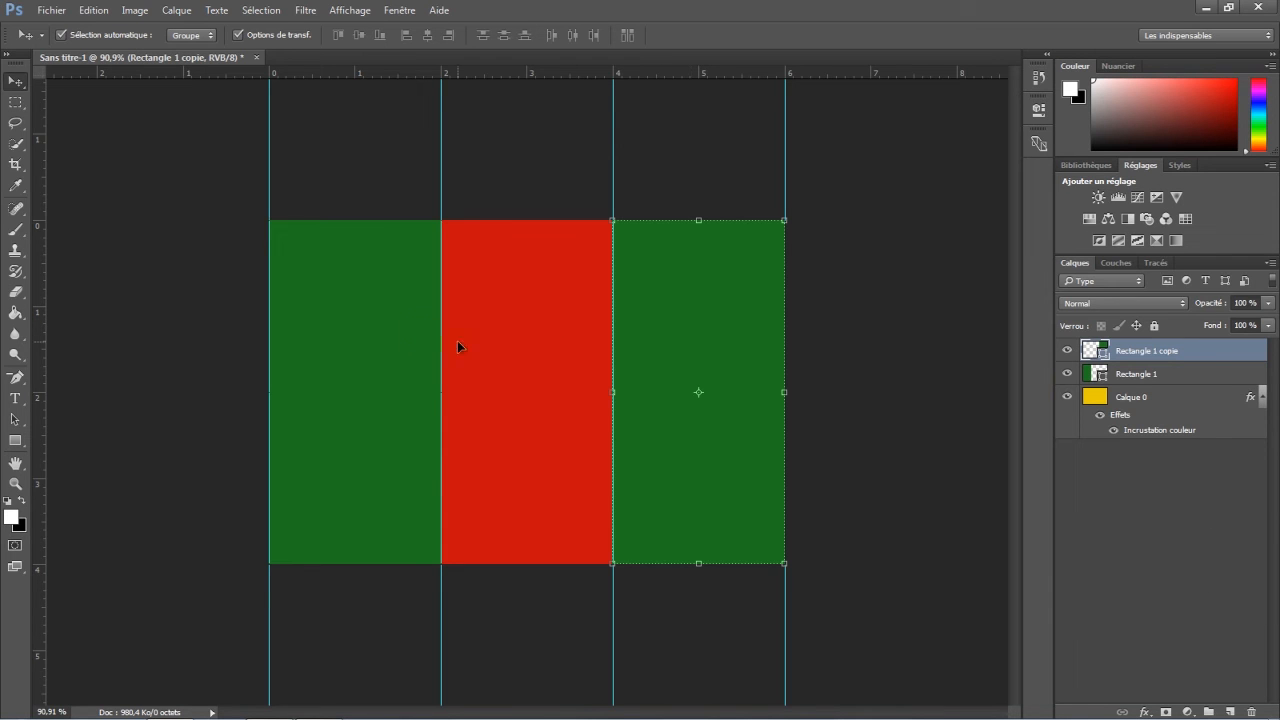
Apply a yellow e8e50c colour overlay to the Rectangle 1 copie layer in the third column
double_click(1216, 357)
drag(735, 144, 851, 151)
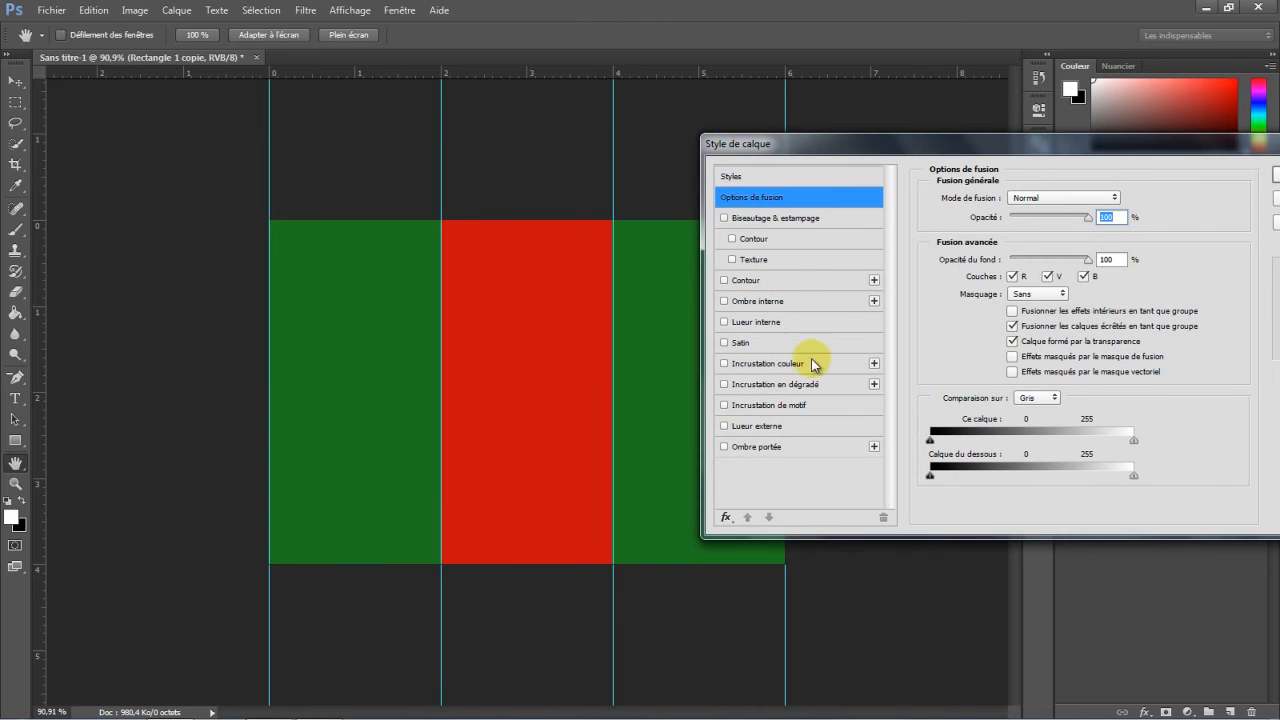
click(778, 363)
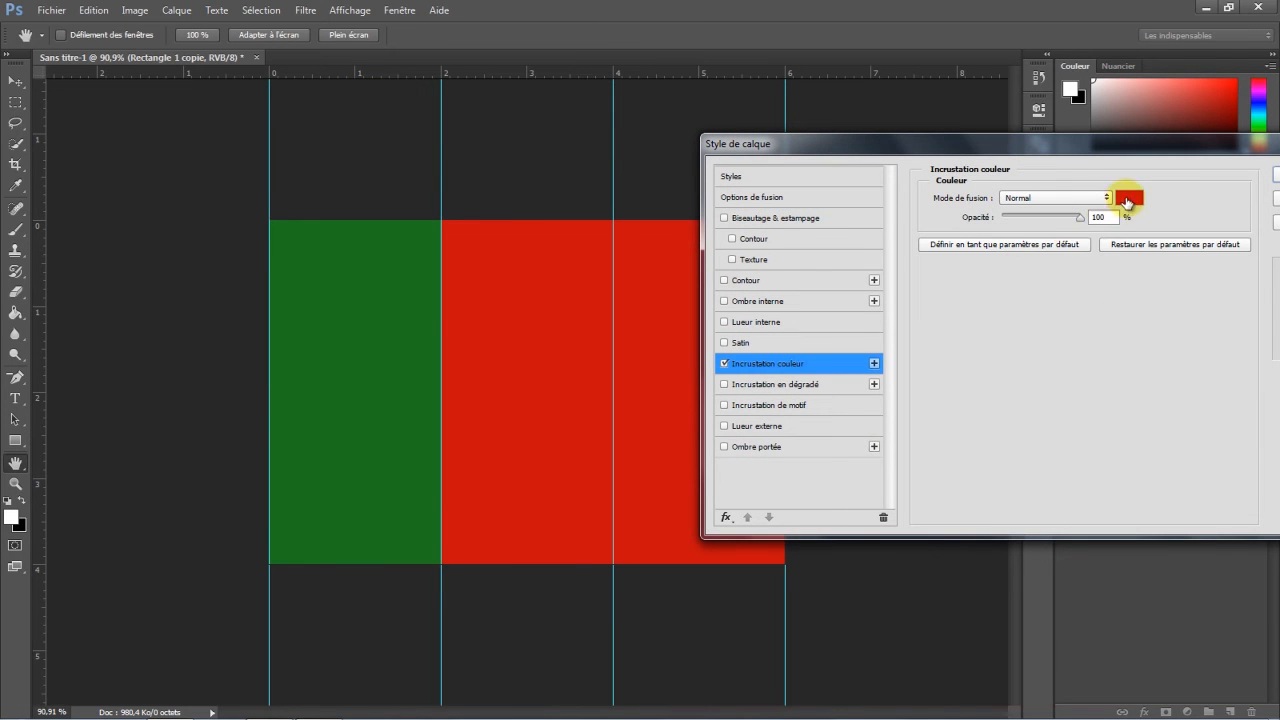
click(1127, 199)
drag(1034, 420, 1035, 451)
mouse_move(1000, 305)
mouse_down()
mouse_move(1000, 285)
mouse_move(1004, 297)
mouse_up()
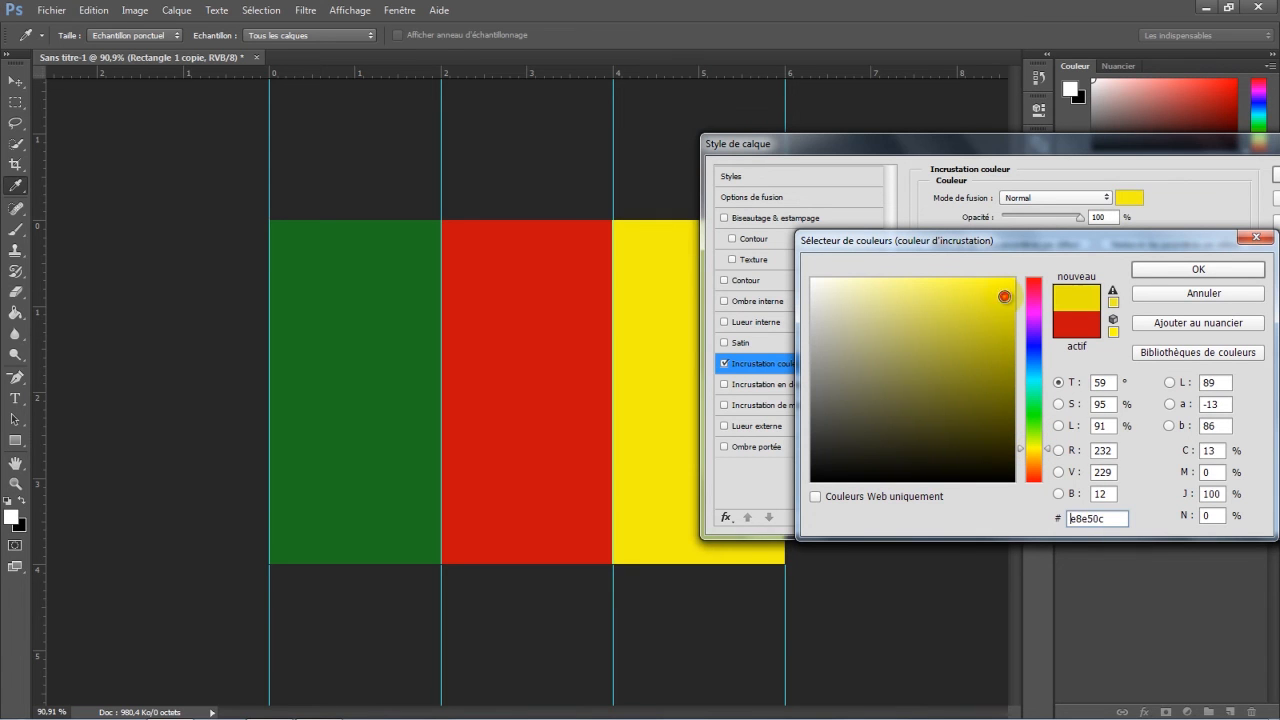
click(1138, 270)
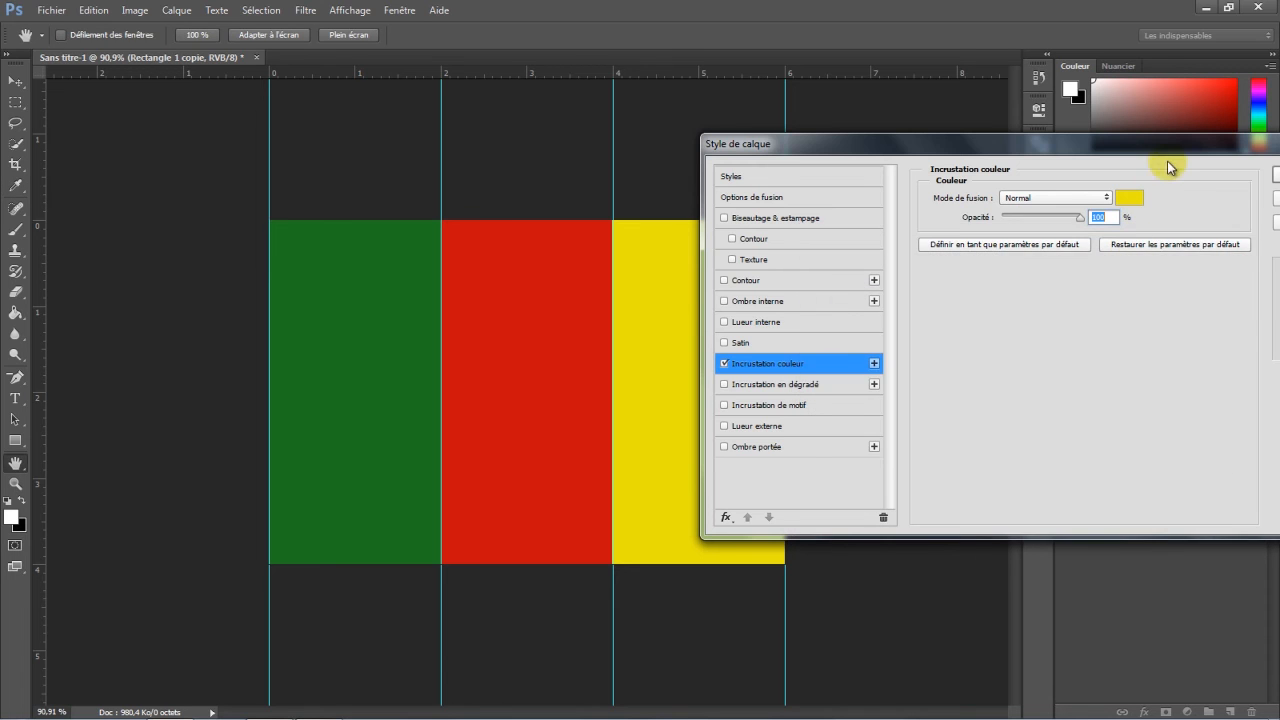
click(1065, 190)
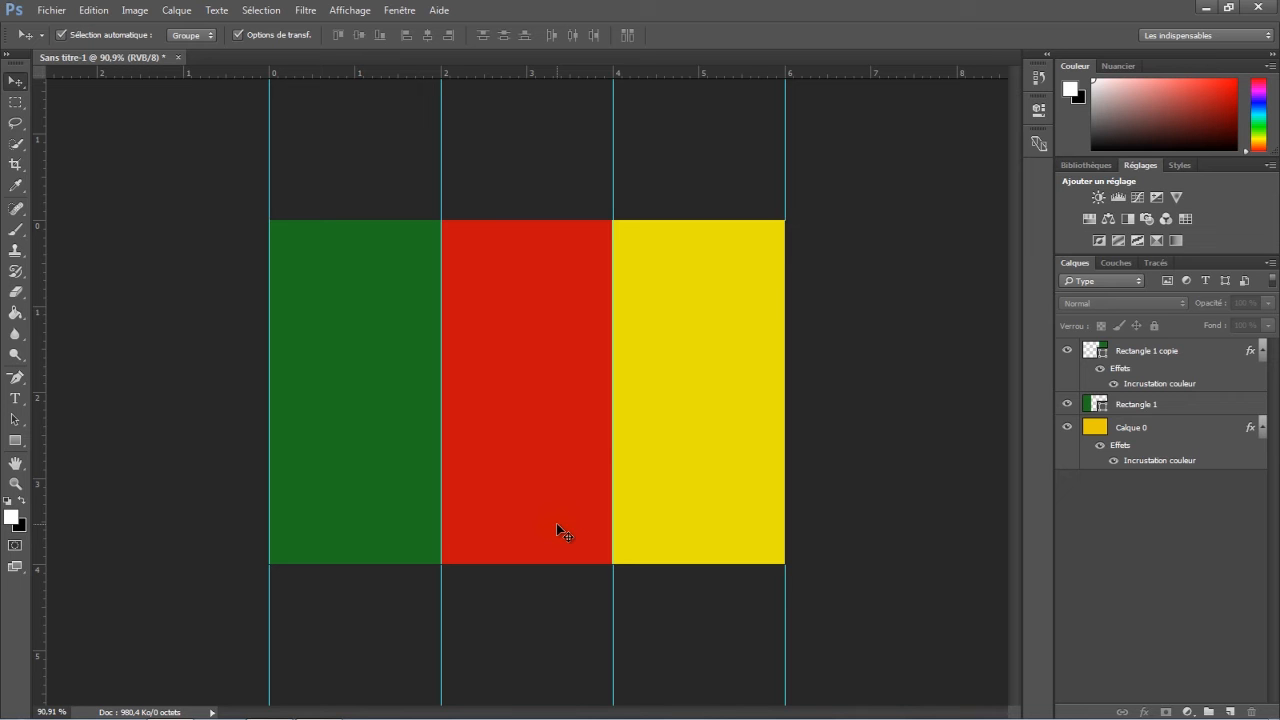
Place the star image Et from the desktop into the flag document as a linked file
click(52, 10)
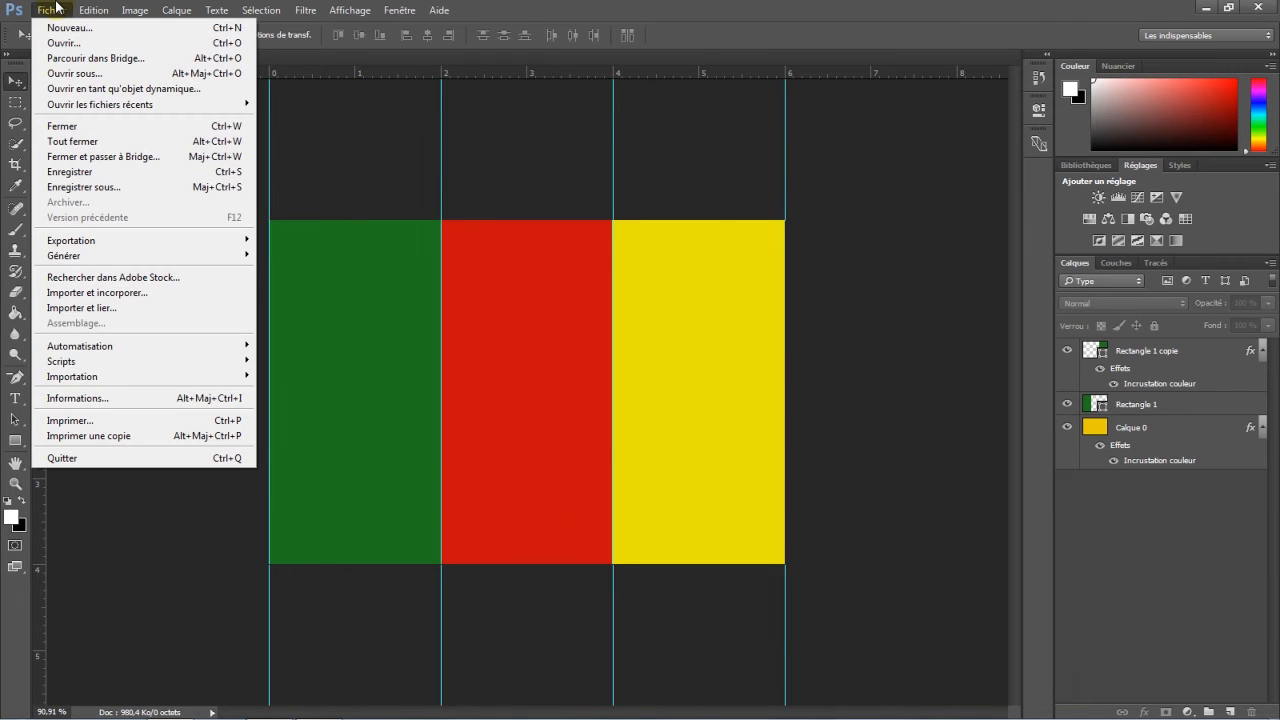
click(100, 308)
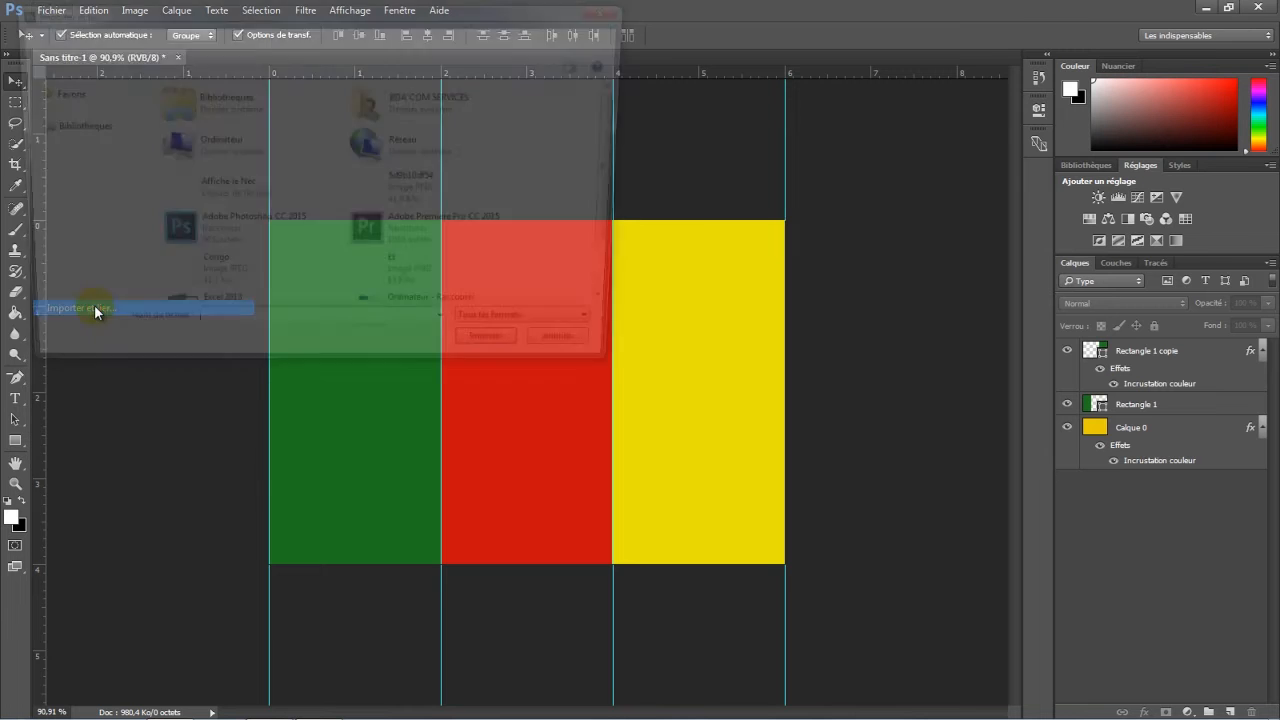
click(372, 287)
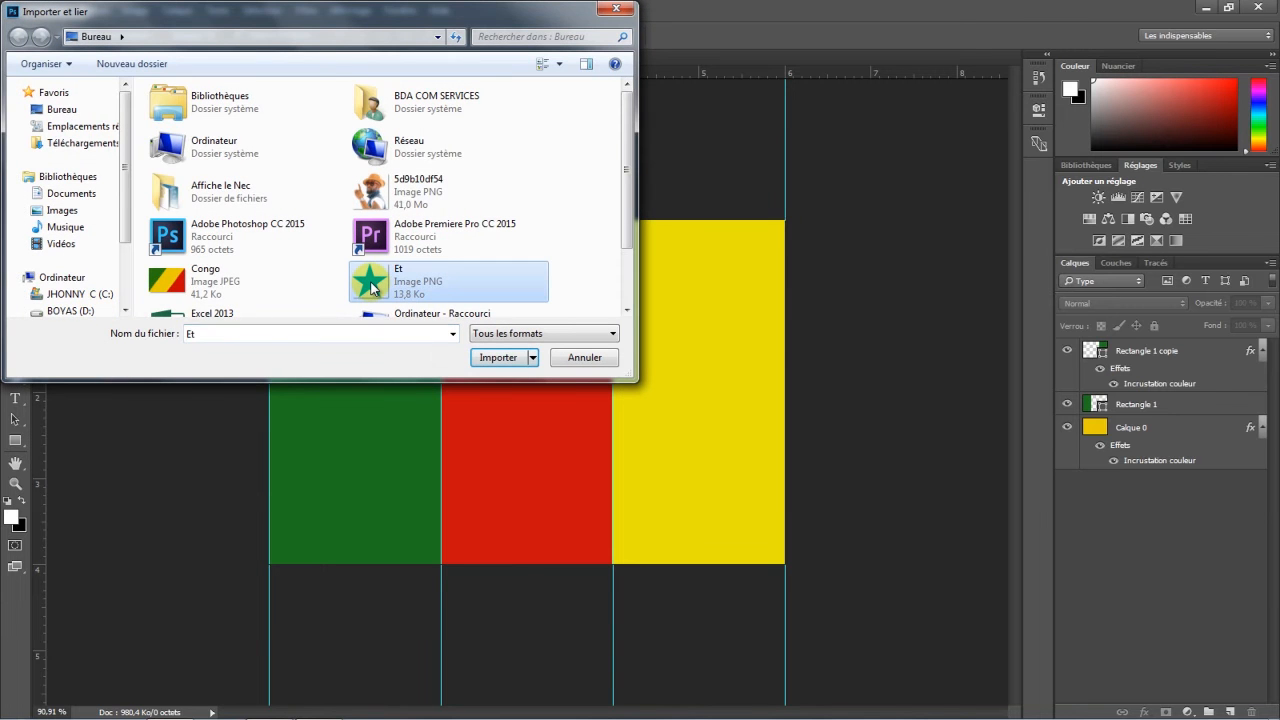
double_click(372, 287)
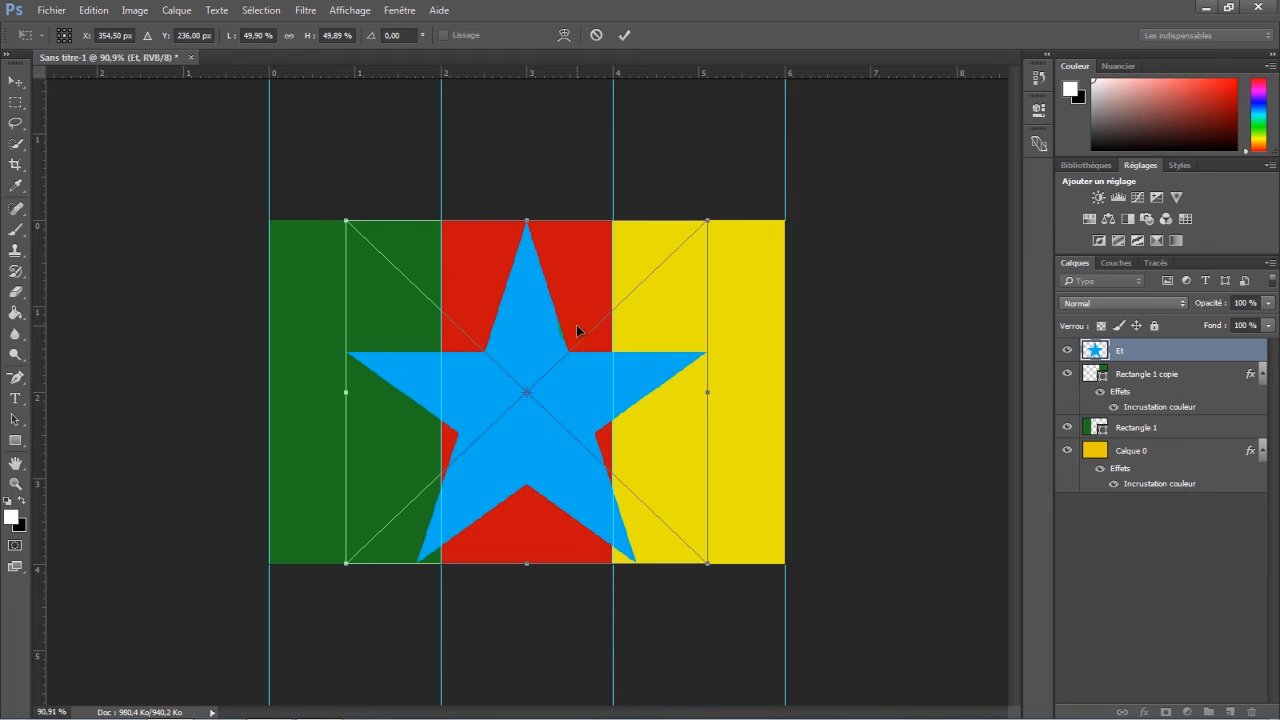
Scale the placed star proportionally to 18.90 % and move it slightly upward within the red band
click(290, 38)
drag(308, 40, 286, 42)
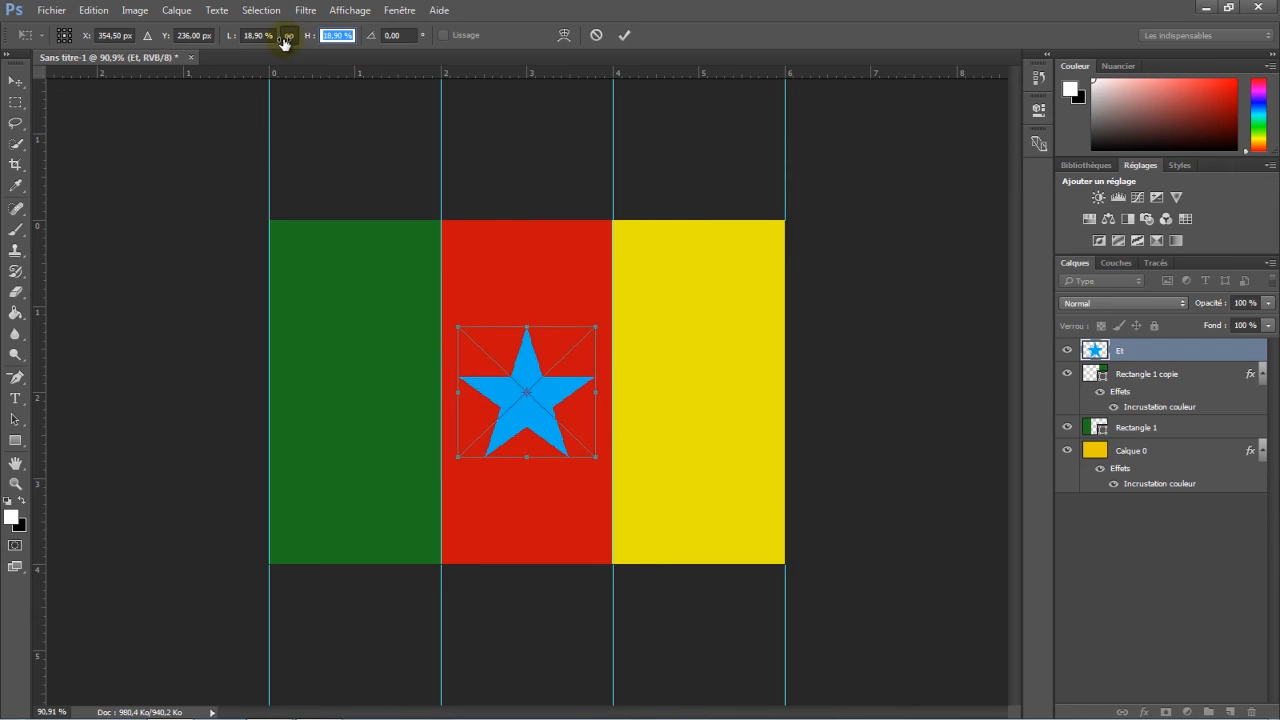
click(624, 36)
mouse_move(544, 378)
mouse_down()
mouse_move(530, 356)
mouse_move(523, 368)
mouse_up()
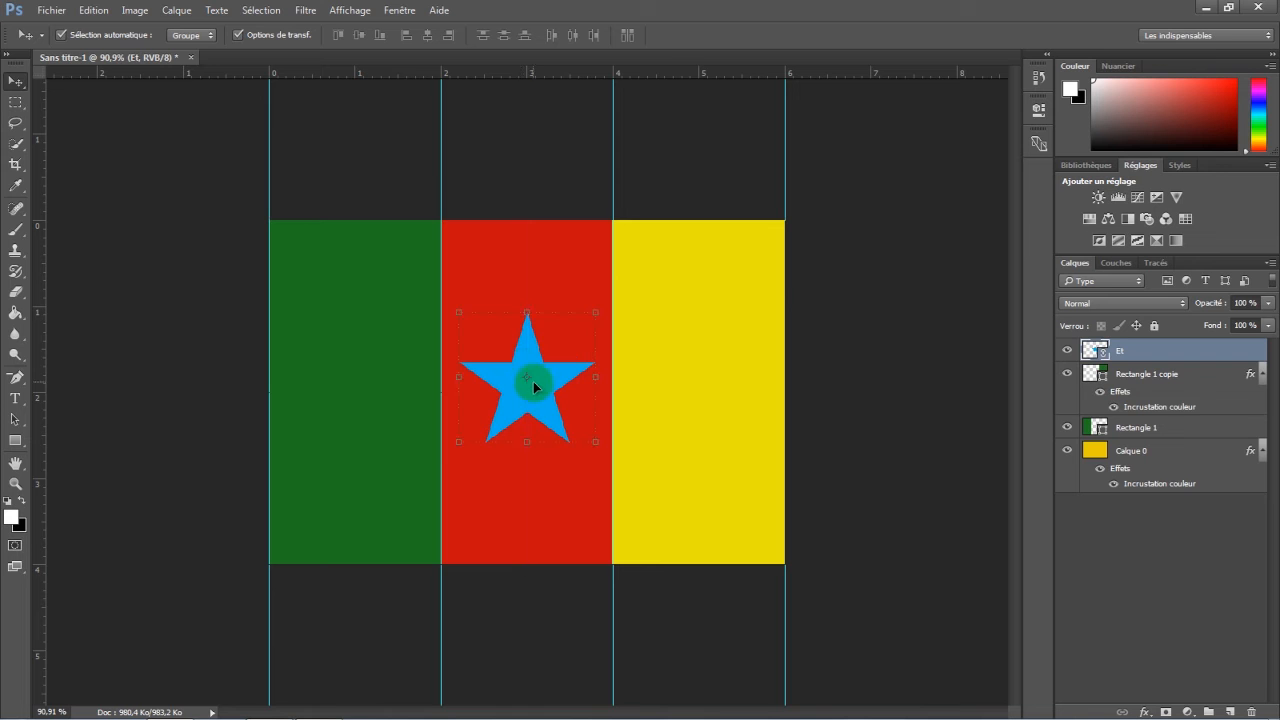
Apply a yellow colour overlay at 100 % opacity to the star layer Et, matching the third band
double_click(1174, 350)
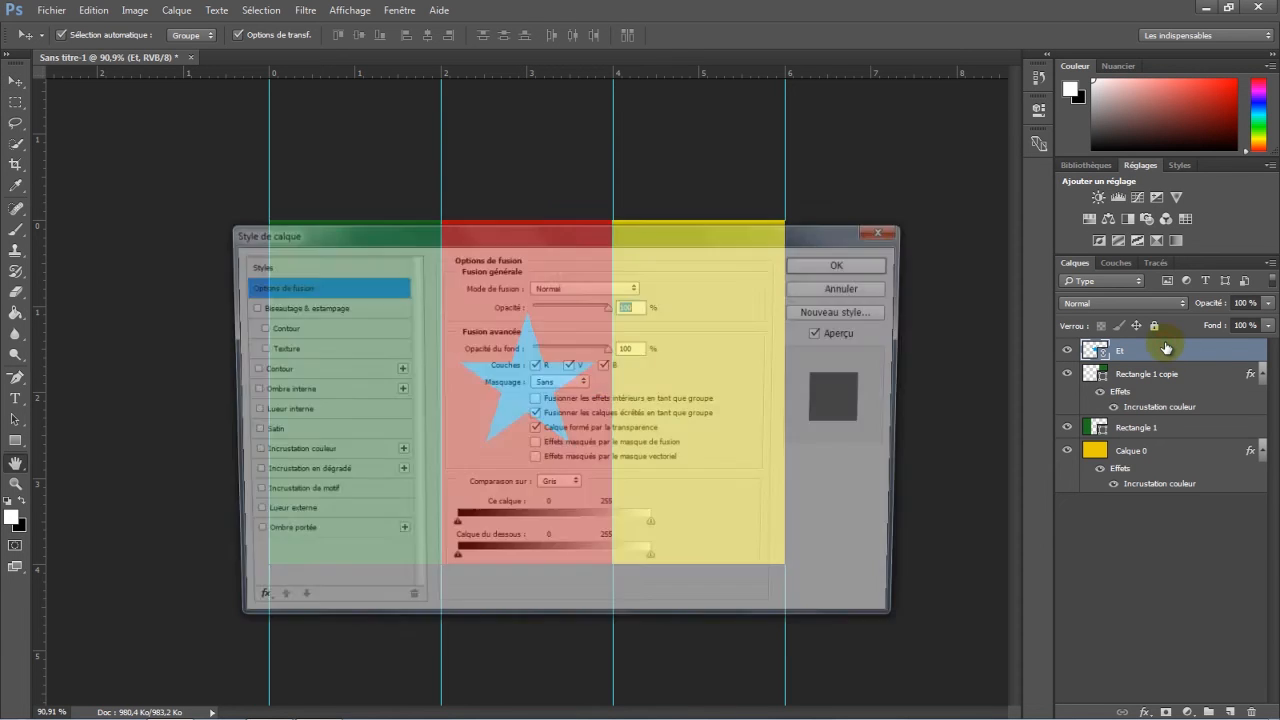
drag(413, 232, 870, 191)
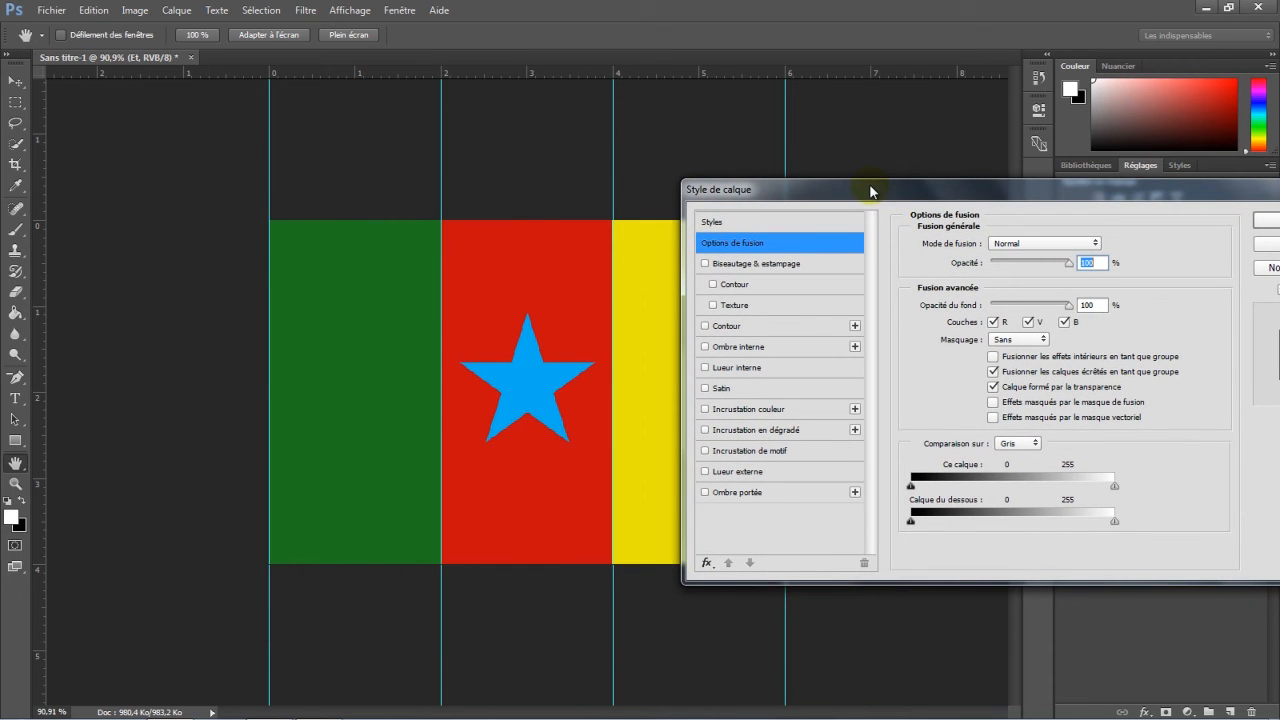
click(760, 410)
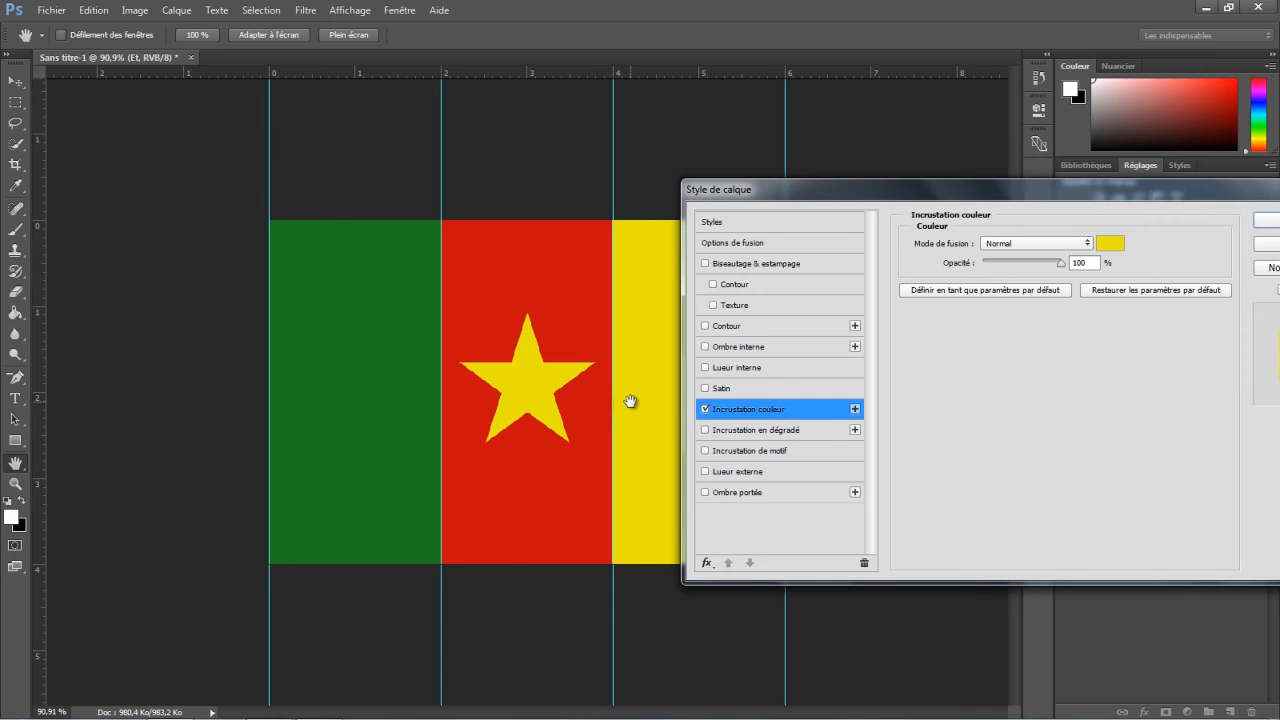
mouse_move(1059, 261)
mouse_down()
mouse_move(1006, 266)
mouse_move(1062, 262)
mouse_up()
drag(1080, 190, 780, 188)
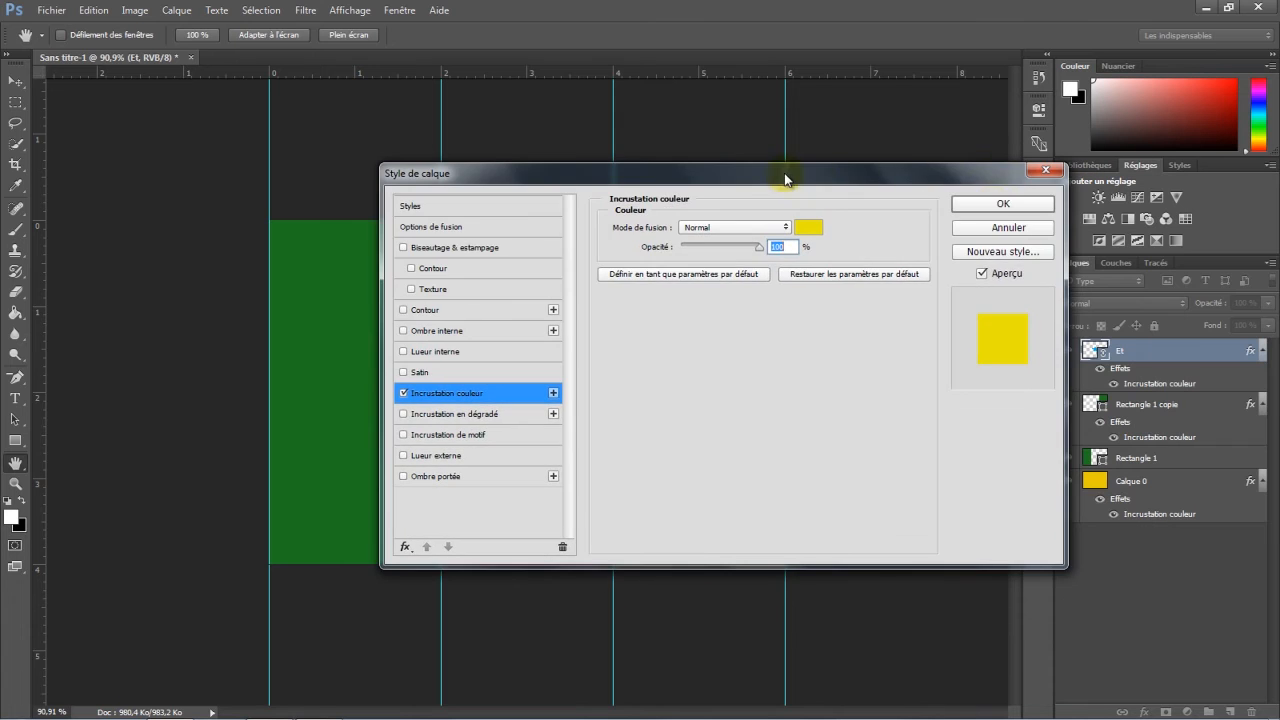
click(1000, 203)
Clear all guides from the canvas and check the flag at 100 % and fitted to the screen
scroll(861, 310, down, 2)
scroll(861, 310, up, 2)
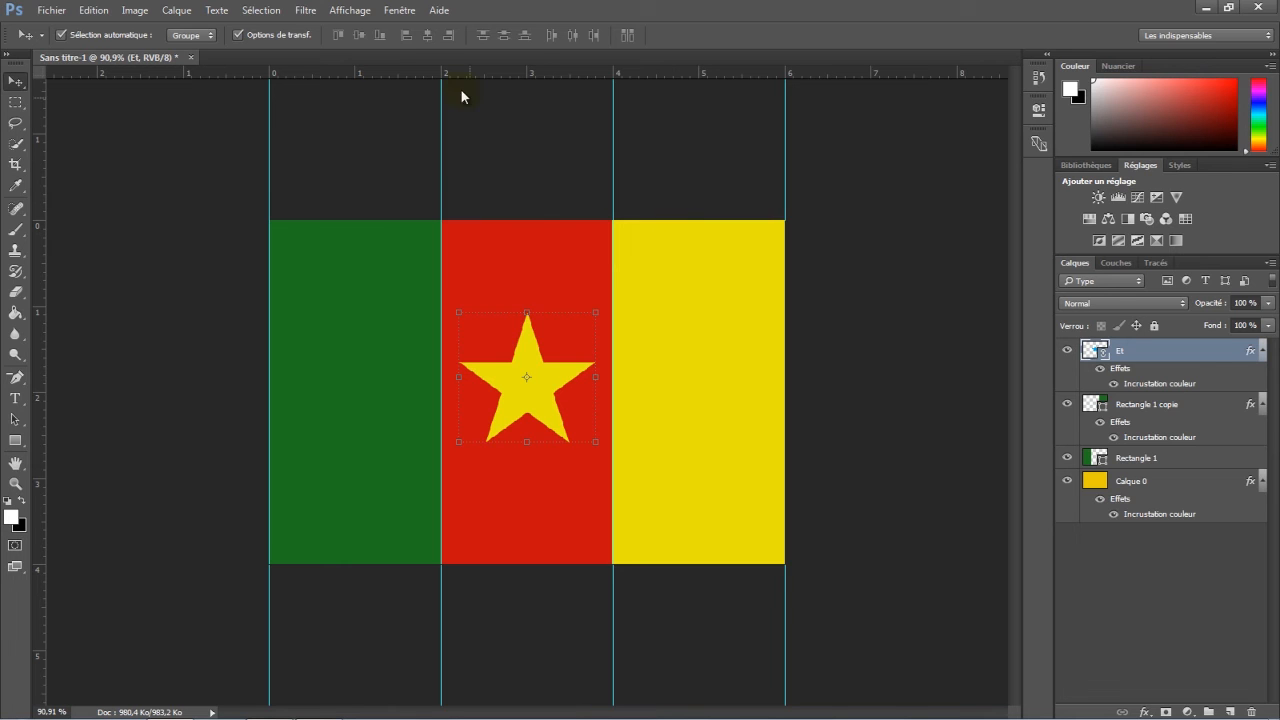
click(355, 12)
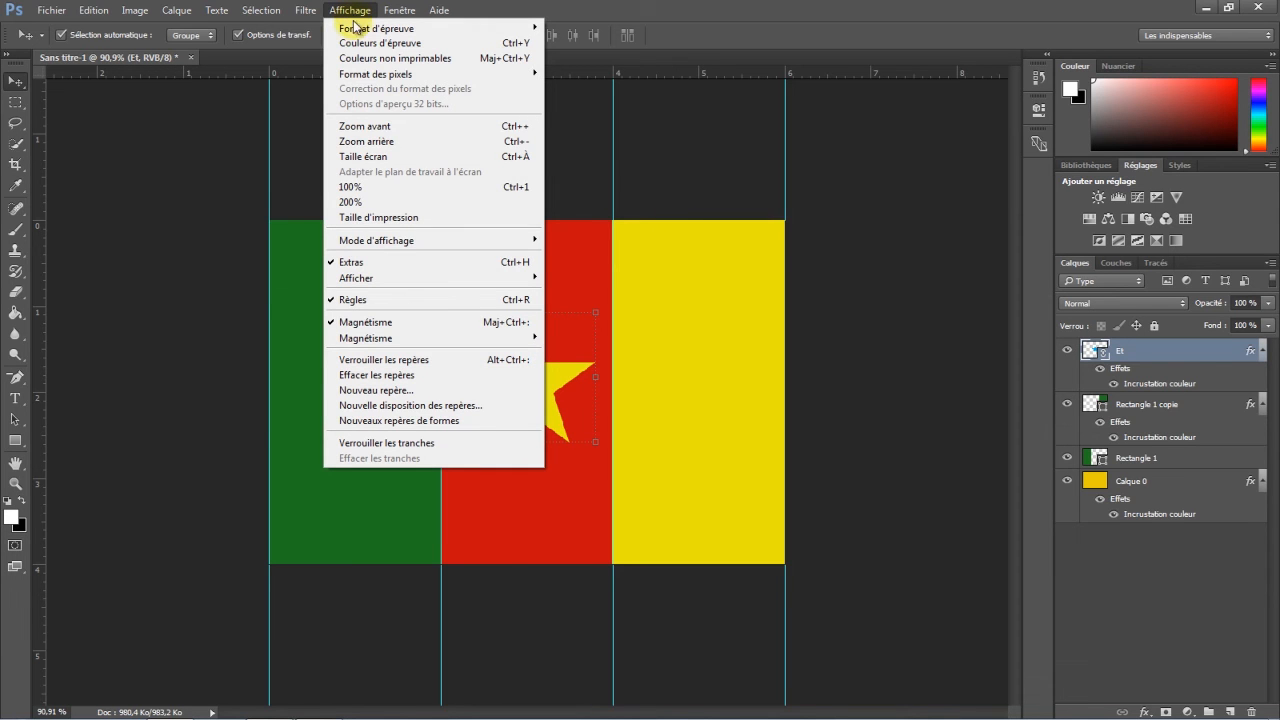
click(378, 375)
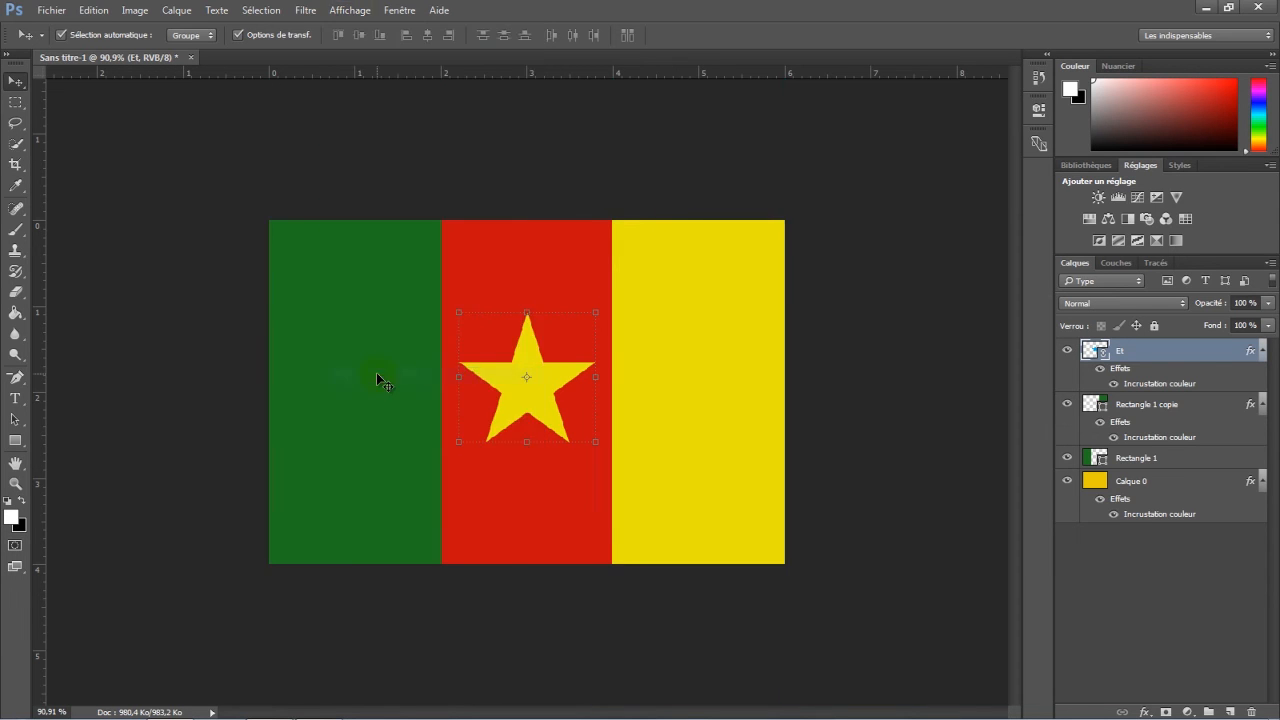
key(ctrl+1)
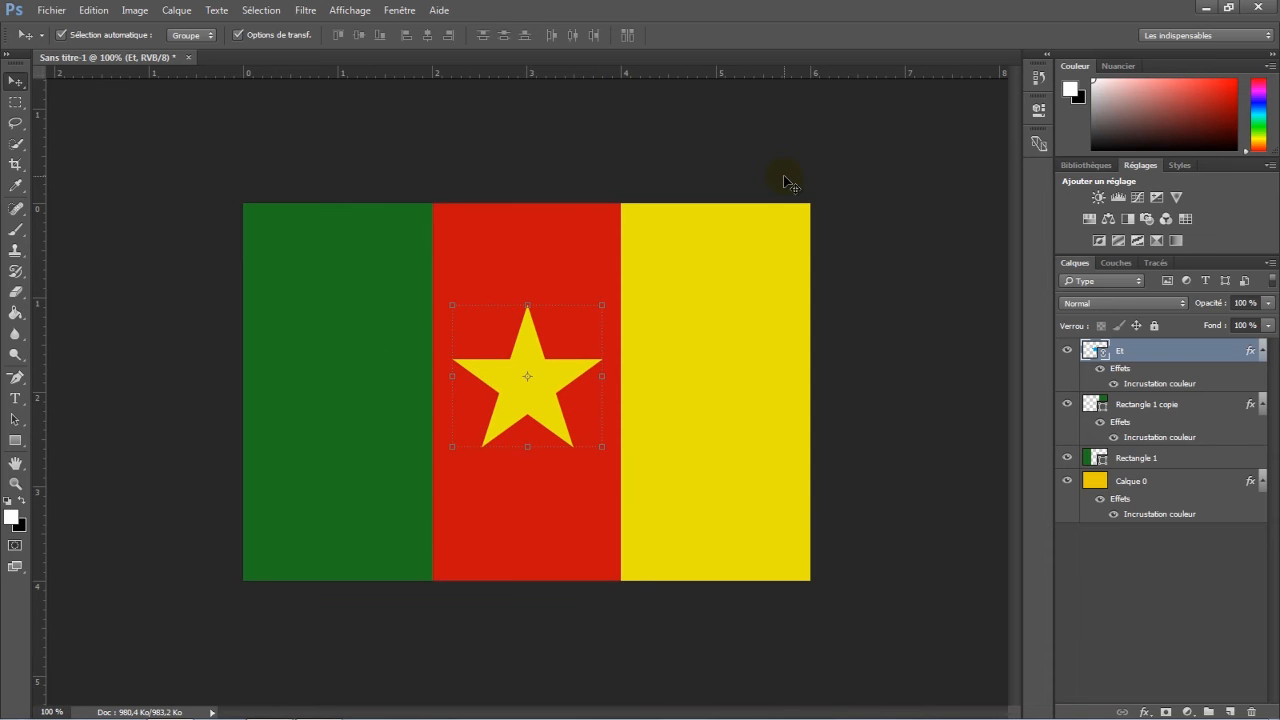
key(ctrl+0)
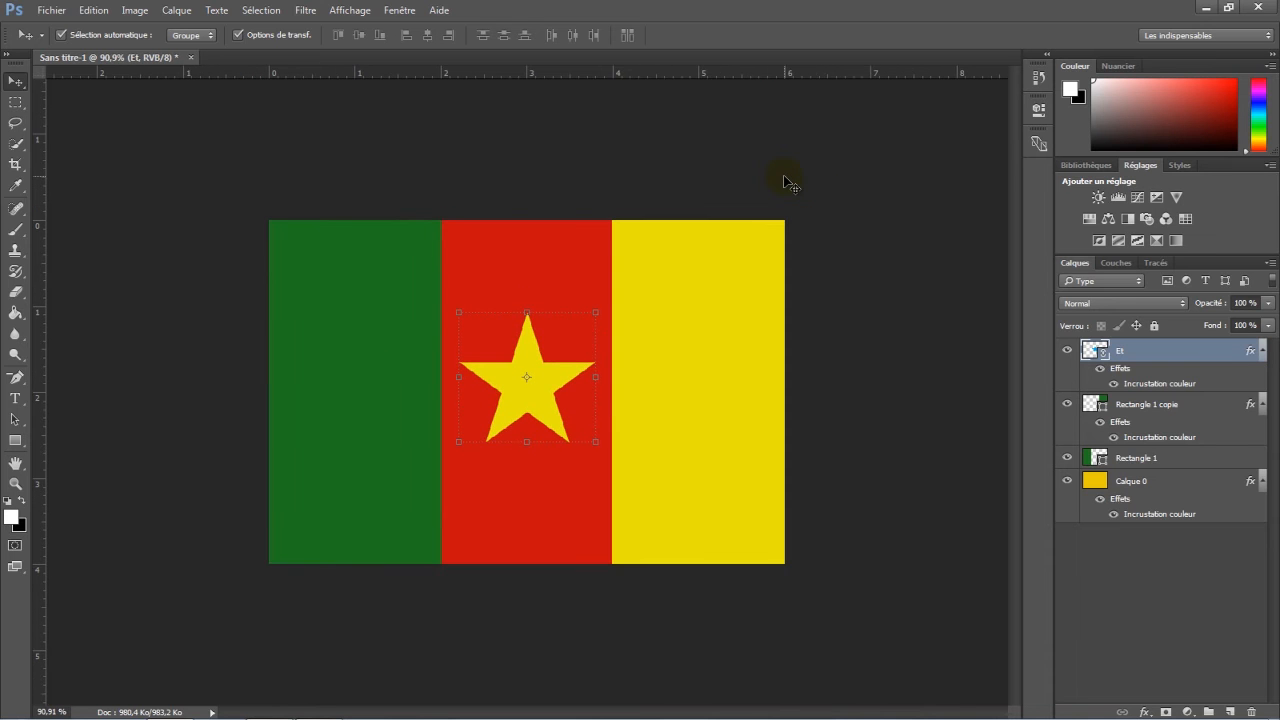
Save the flag to the desktop as a JPEG named Cam, at maximum quality 12
click(52, 10)
click(78, 188)
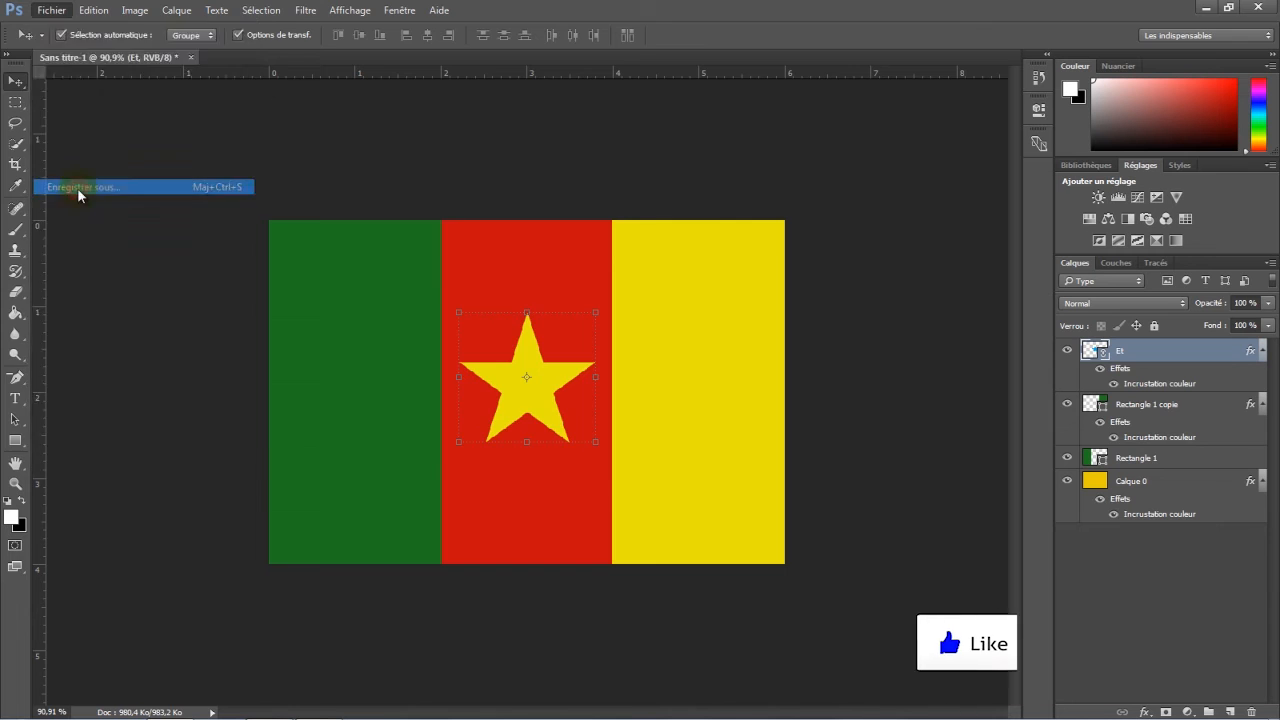
click(130, 321)
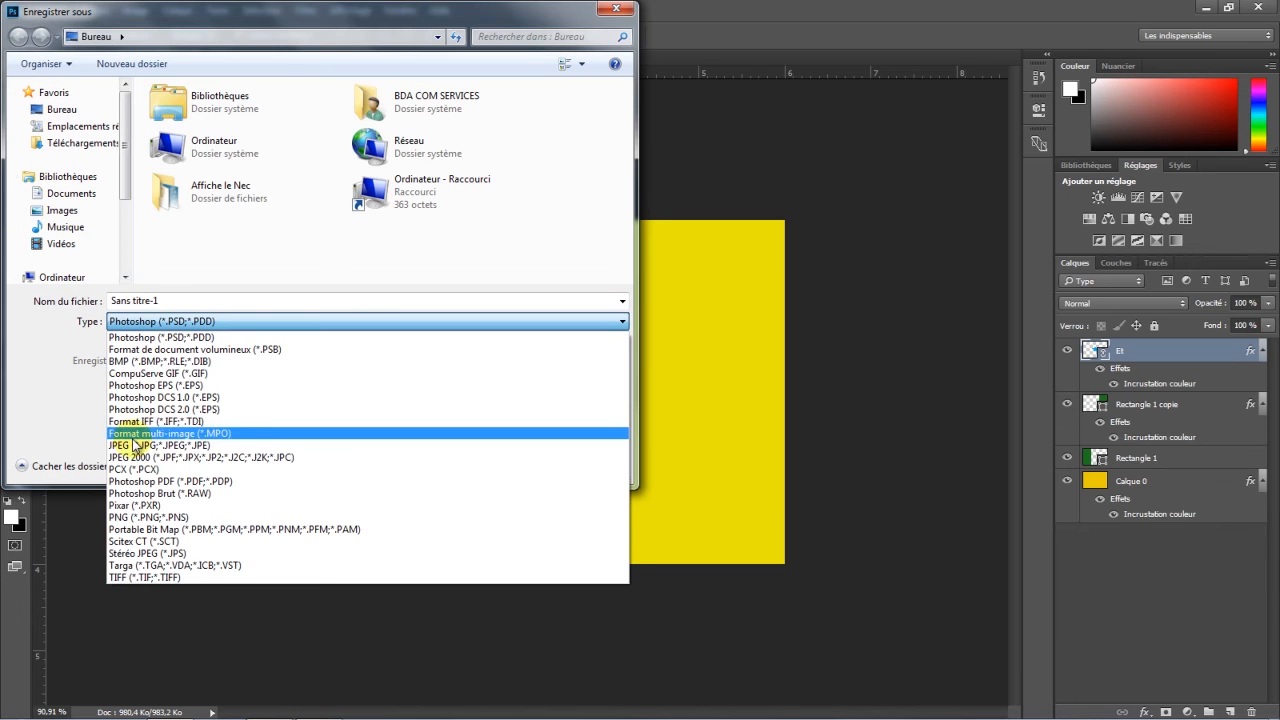
click(135, 445)
click(170, 301)
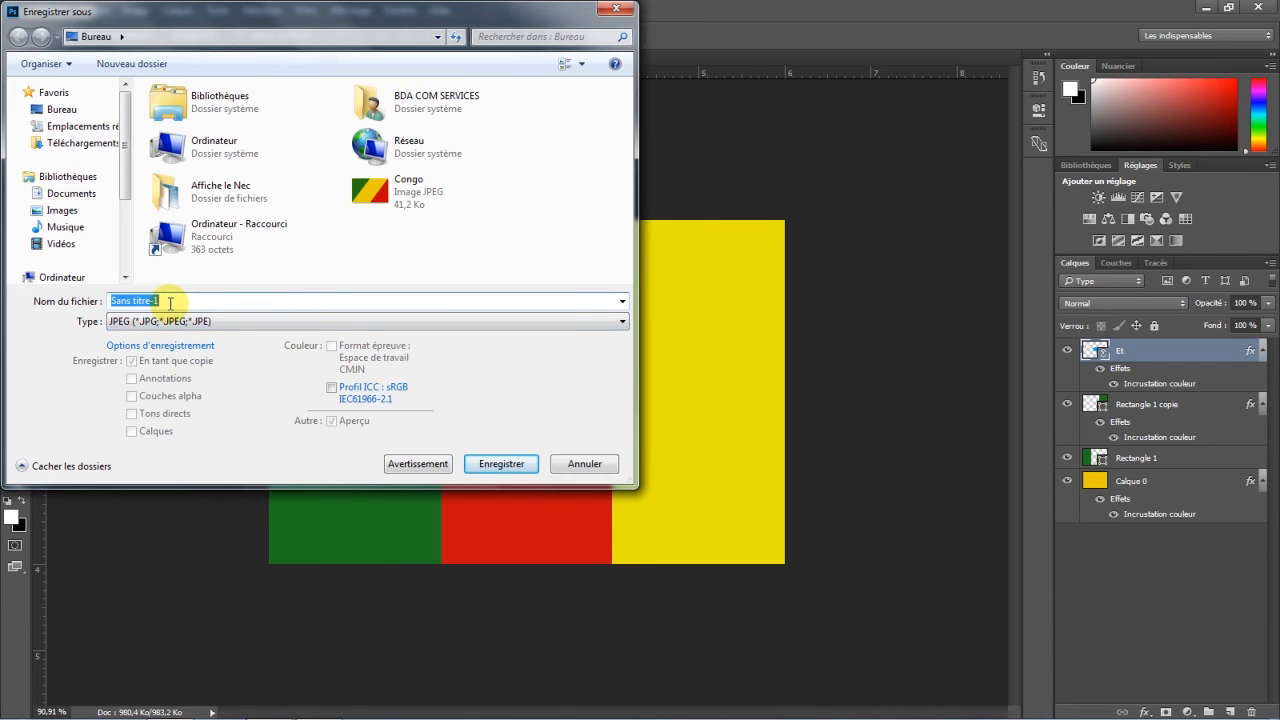
text(Cam)
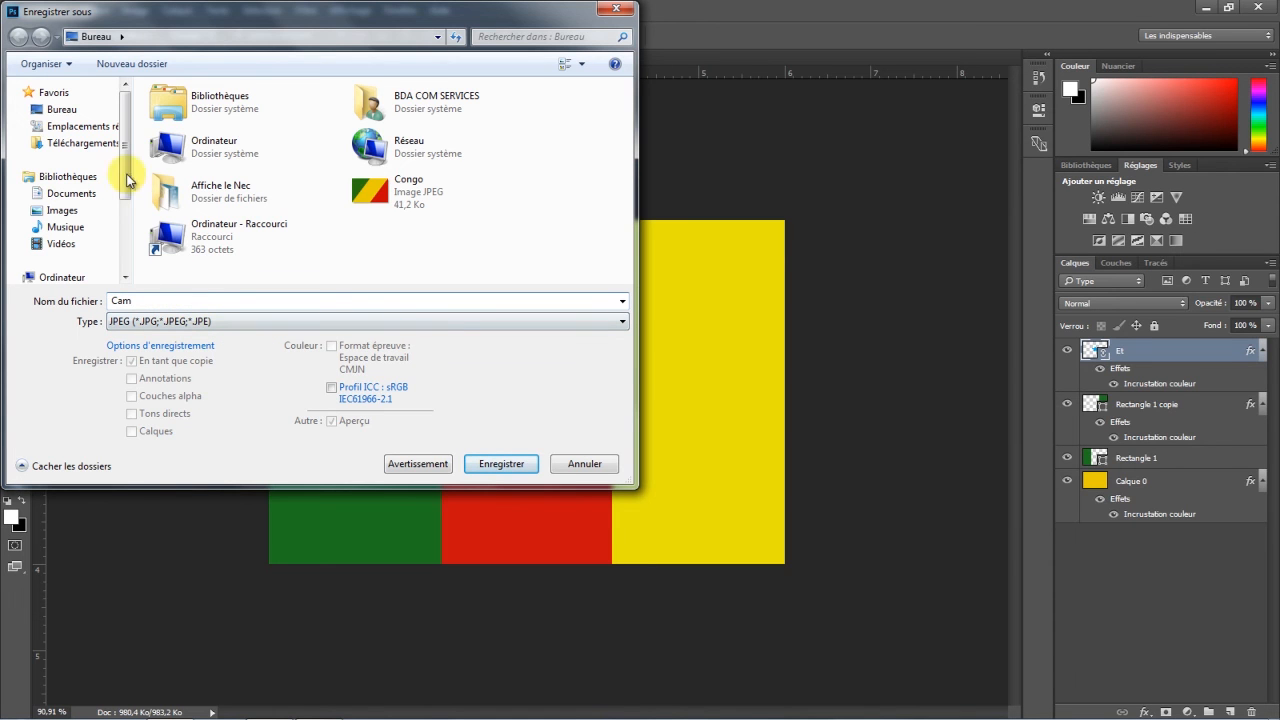
click(60, 109)
click(505, 464)
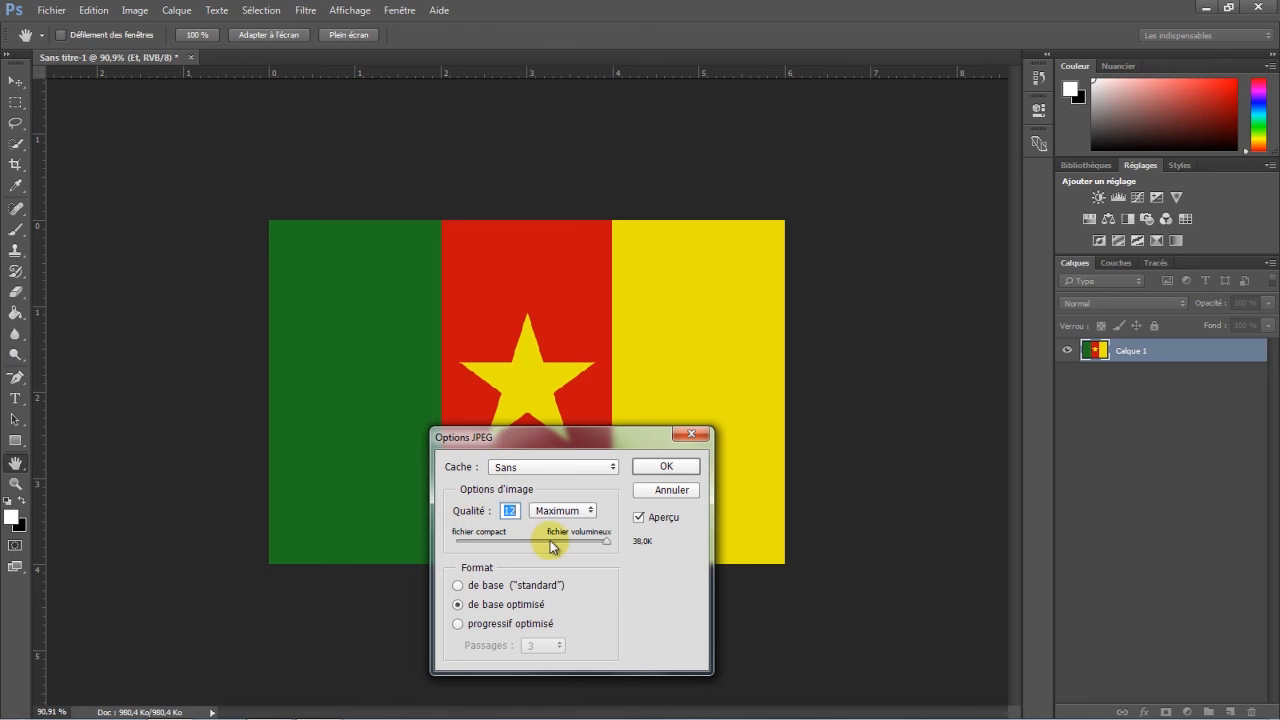
click(607, 541)
click(668, 468)
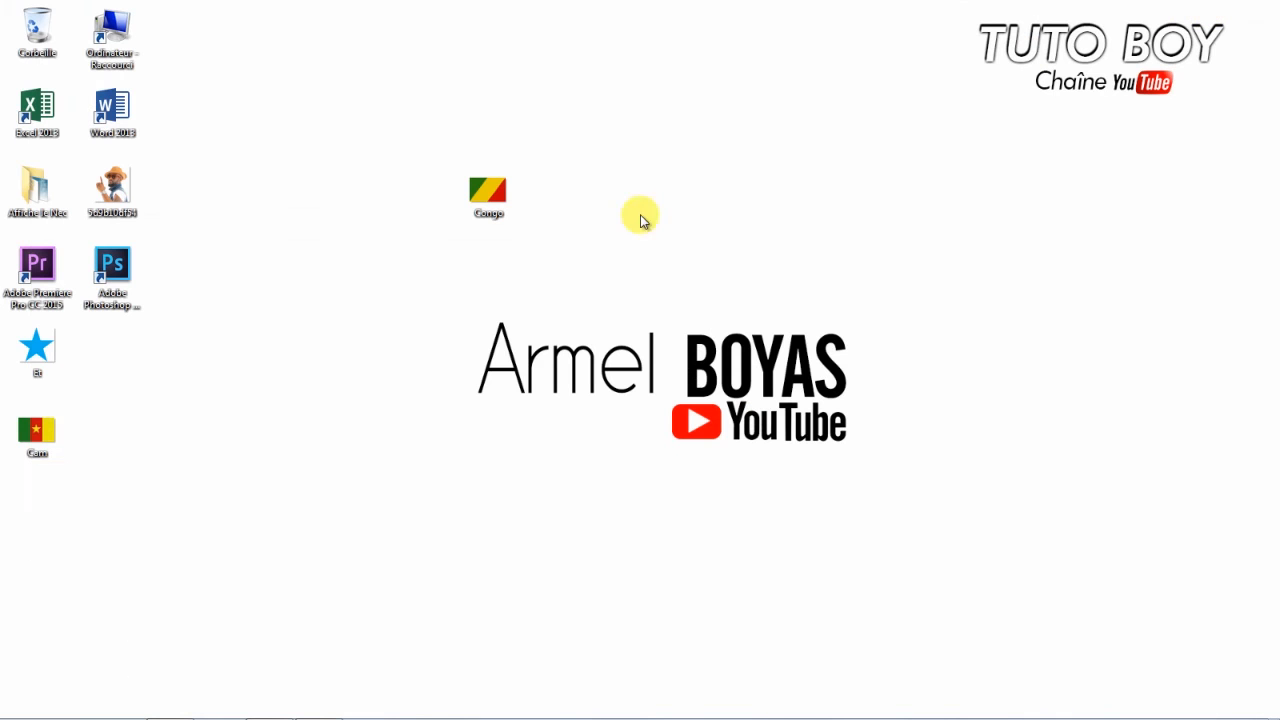
On the desktop, move the Cam image below Congo, view it in the Windows photo viewer and close the viewer
drag(65, 421, 517, 260)
double_click(503, 268)
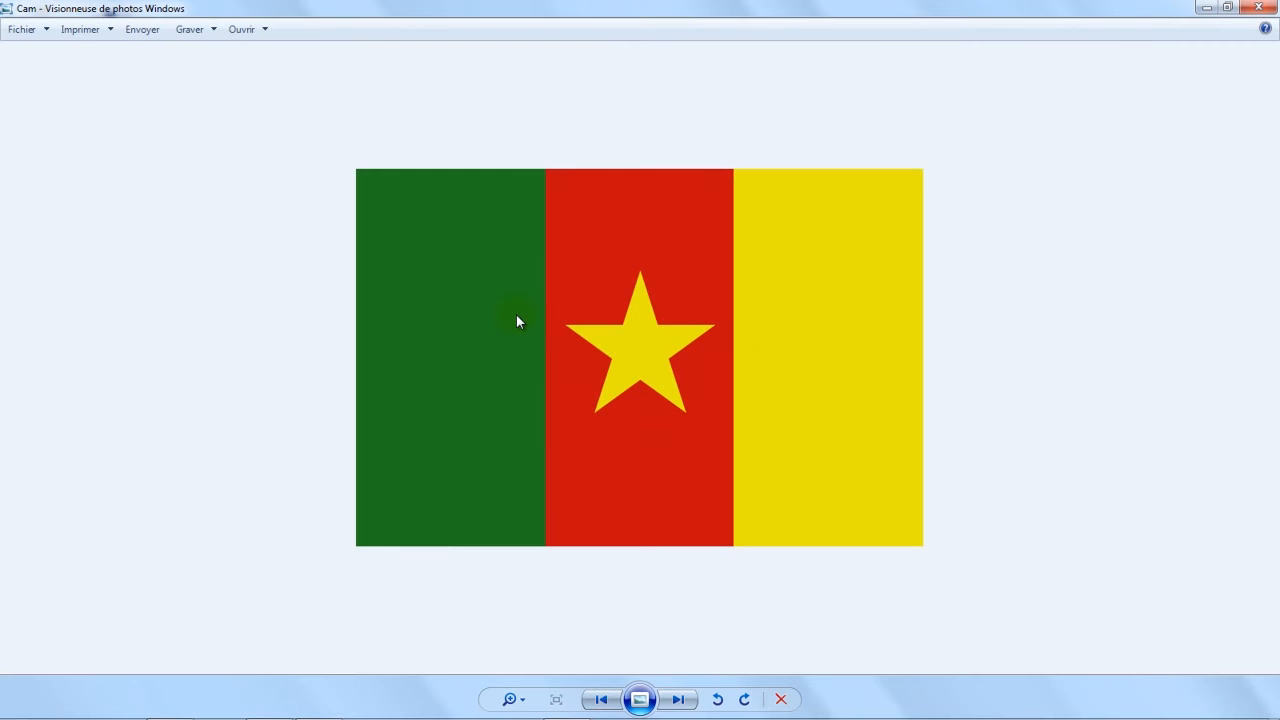
click(1252, 8)
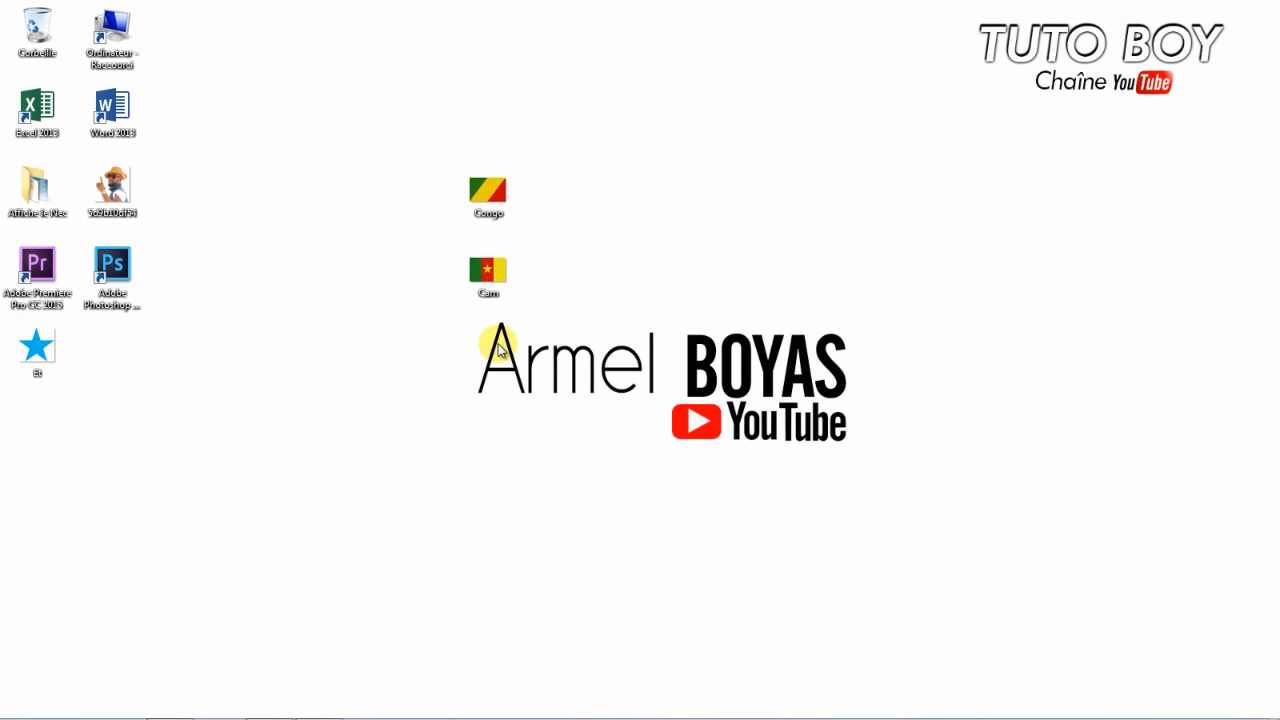
Switch back to Photoshop and close the Sans titre-1 document without saving its changes
double_click(140, 273)
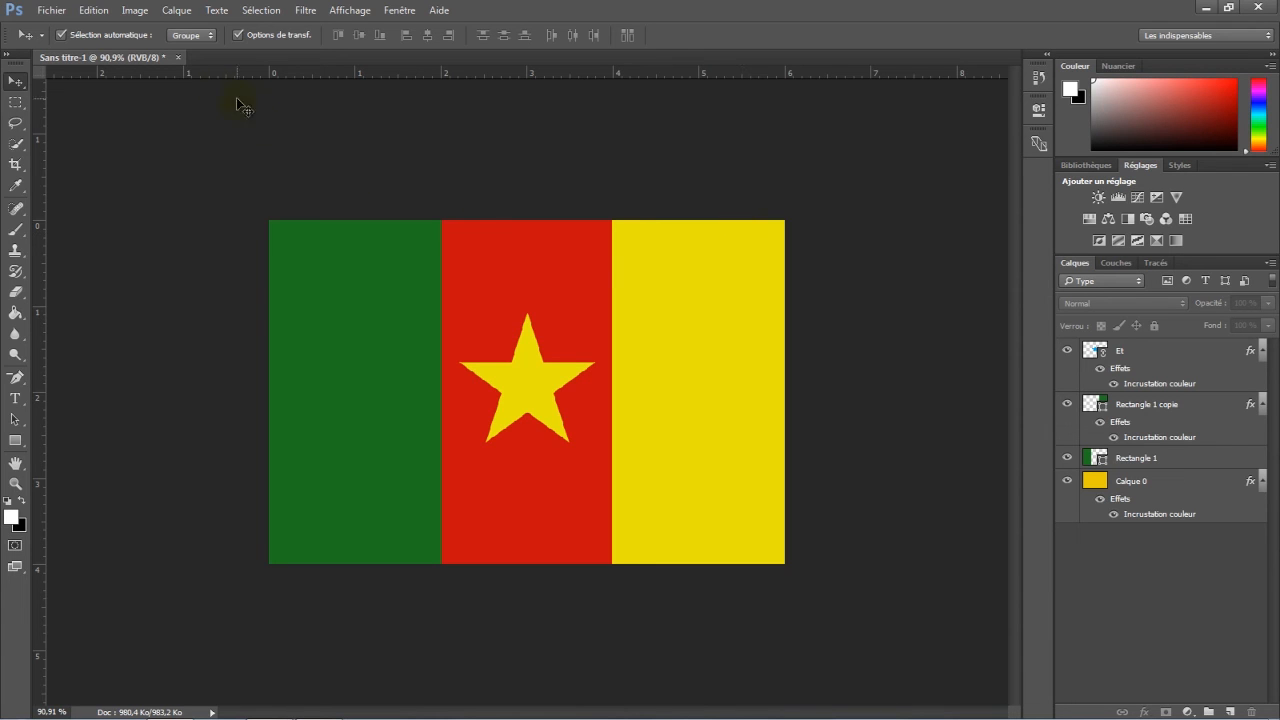
click(179, 59)
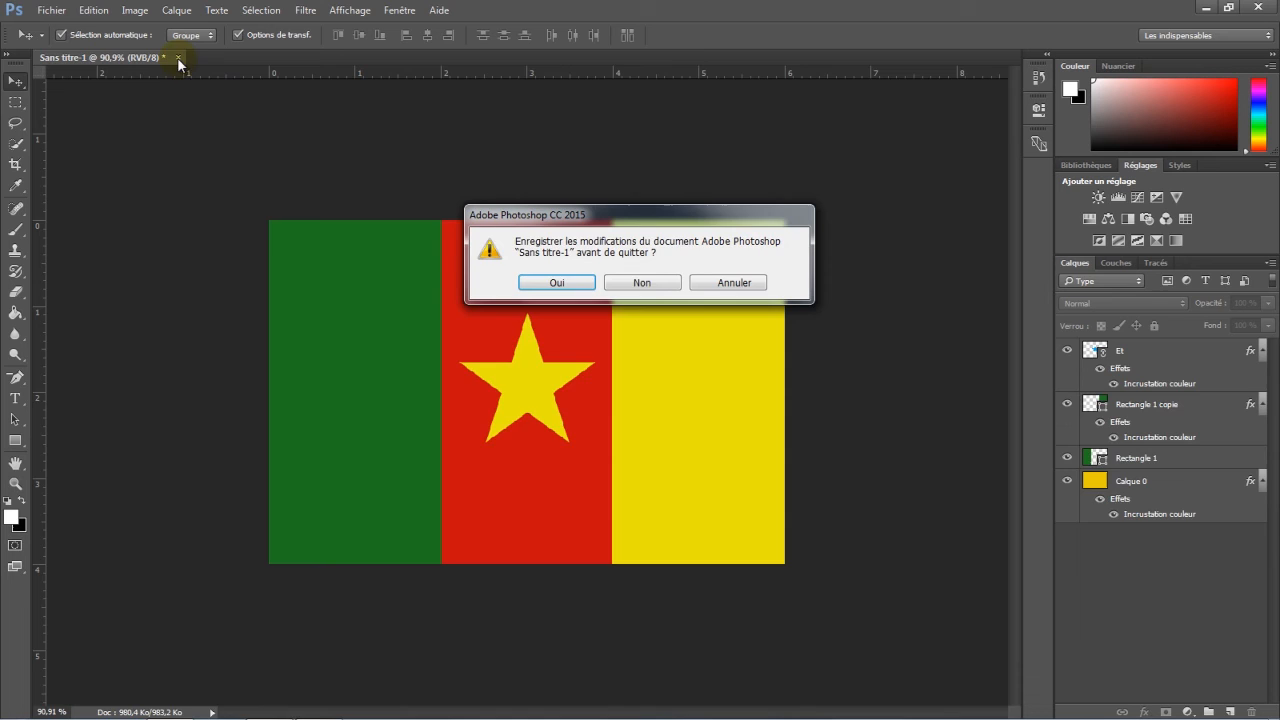
click(642, 284)
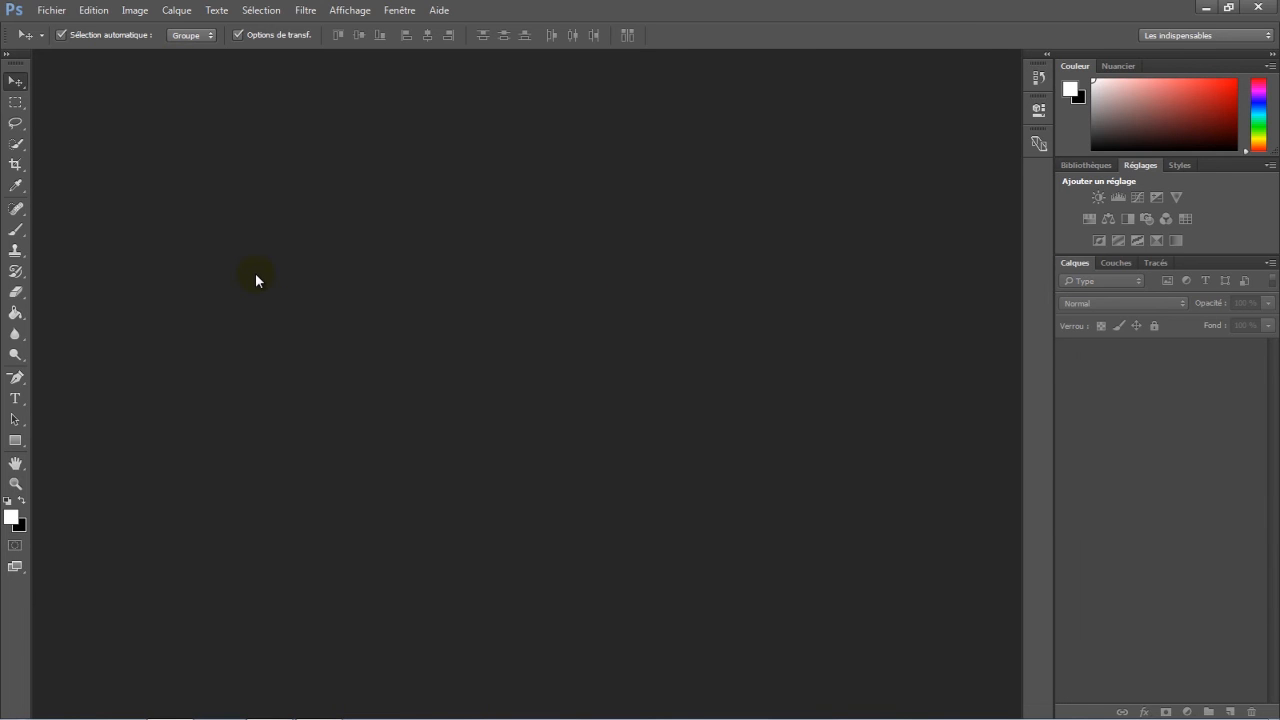
Create a new blank white RGB document 6 cm wide and 4 cm high at 300 pixels/inch
click(50, 10)
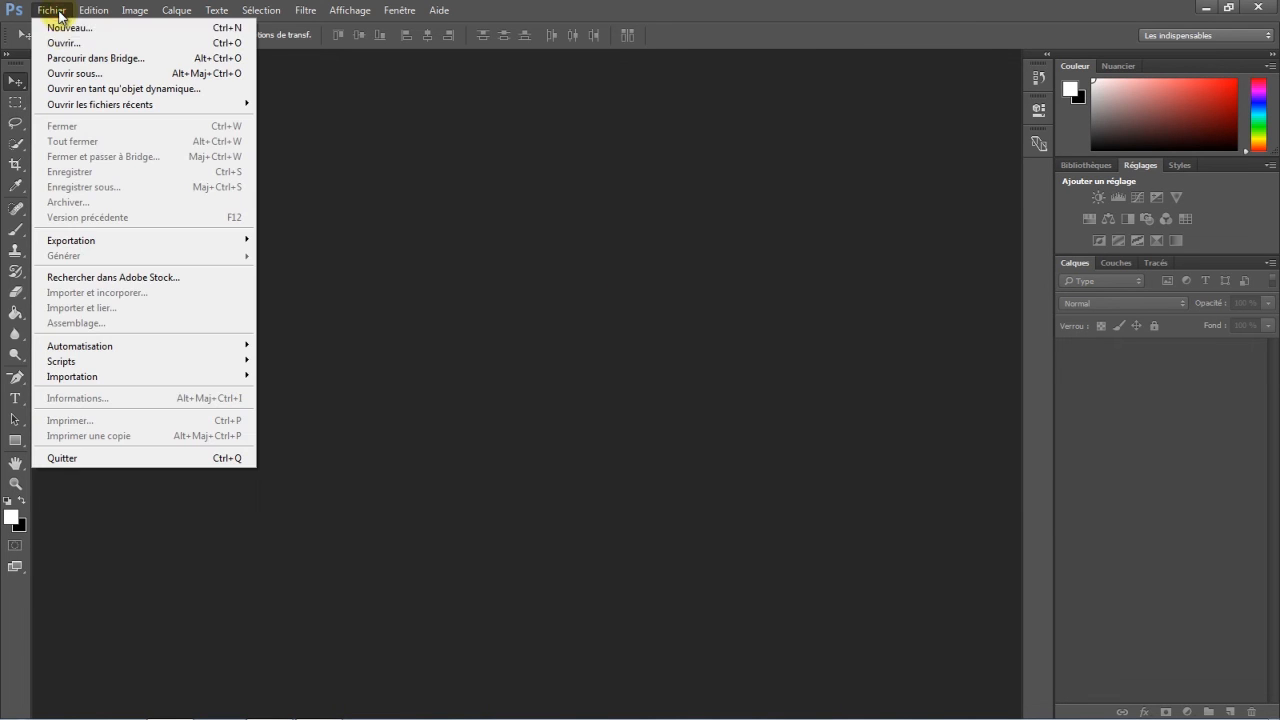
click(56, 27)
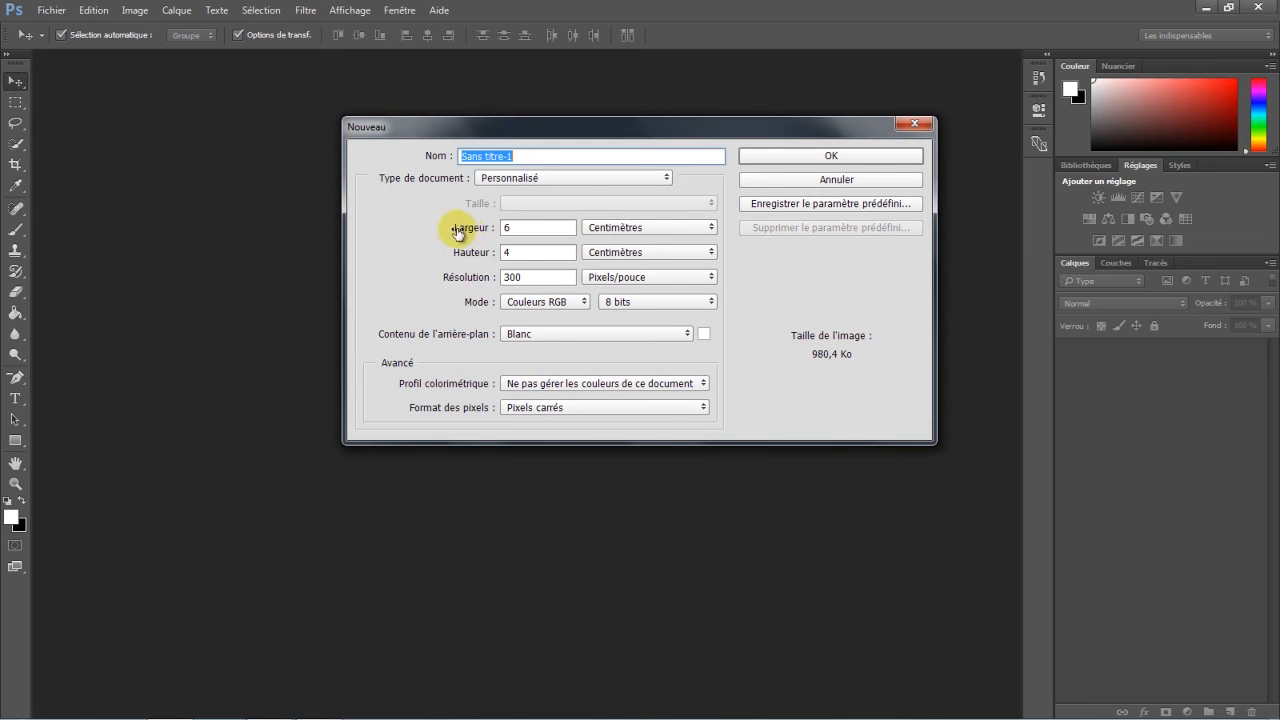
click(524, 230)
click(545, 253)
click(522, 277)
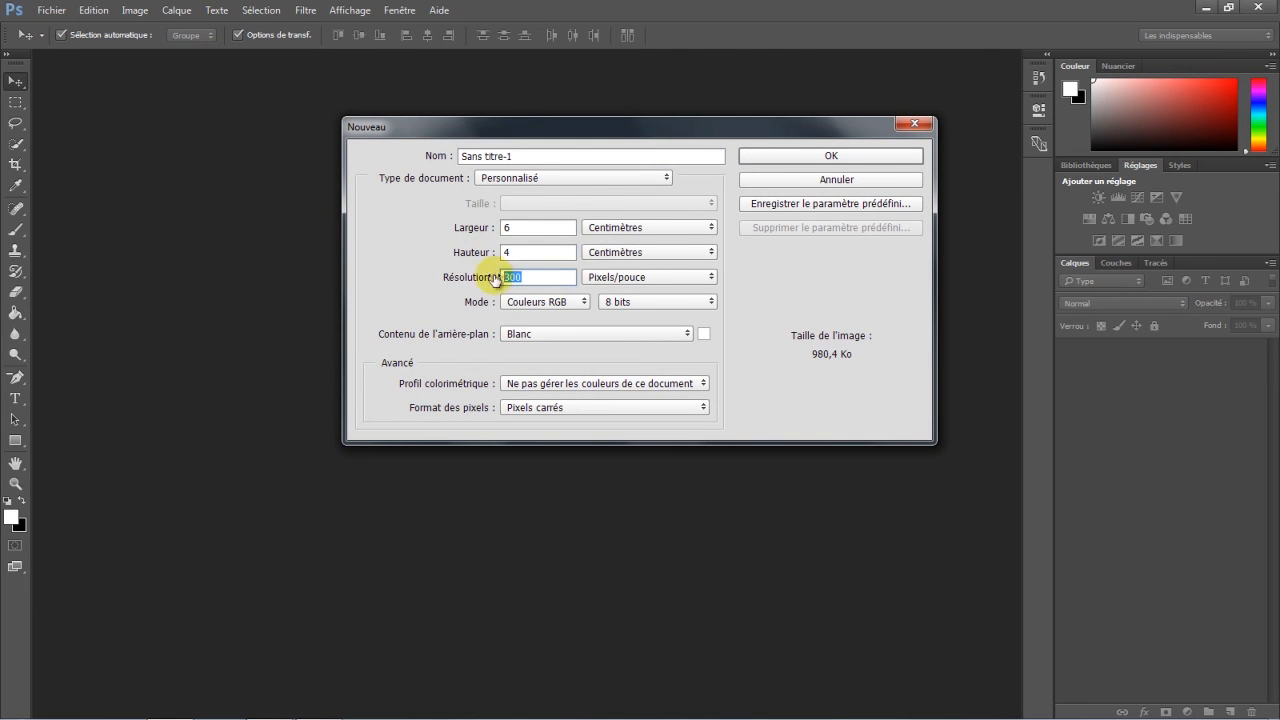
click(775, 160)
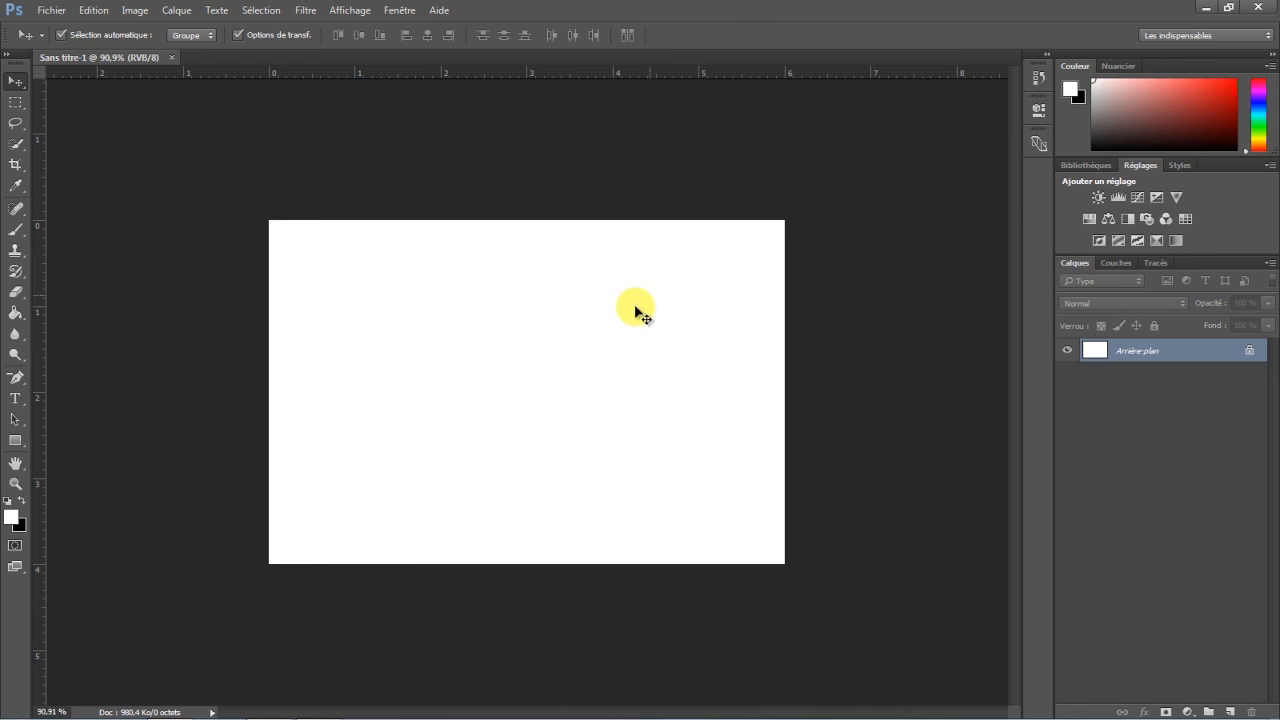
Add a guide layout that divides the canvas into 3 columns
click(357, 13)
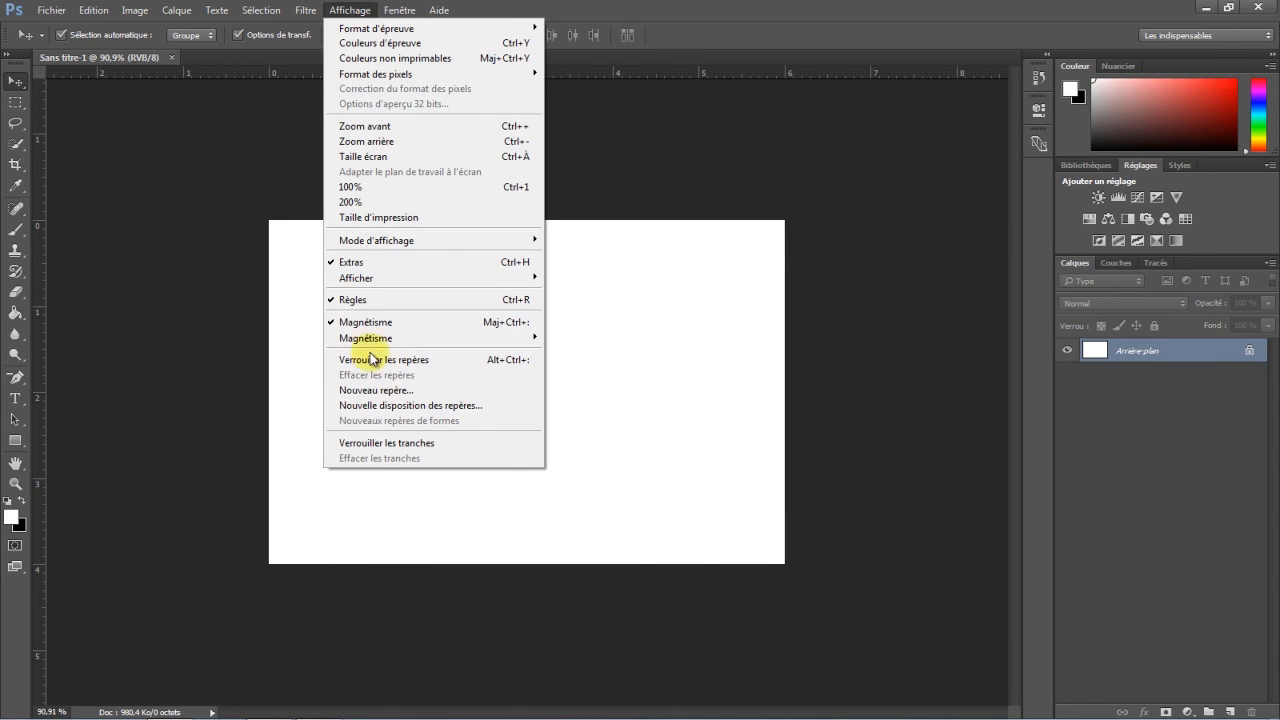
click(378, 406)
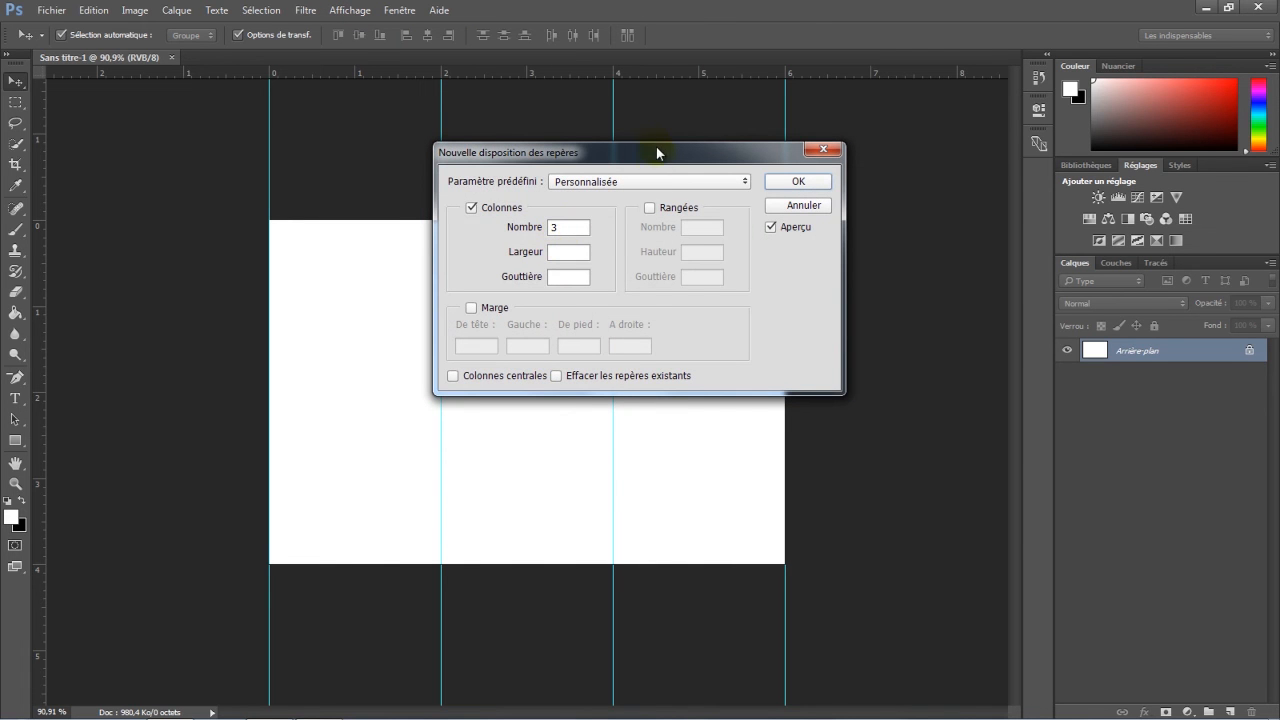
drag(656, 150, 806, 150)
click(941, 181)
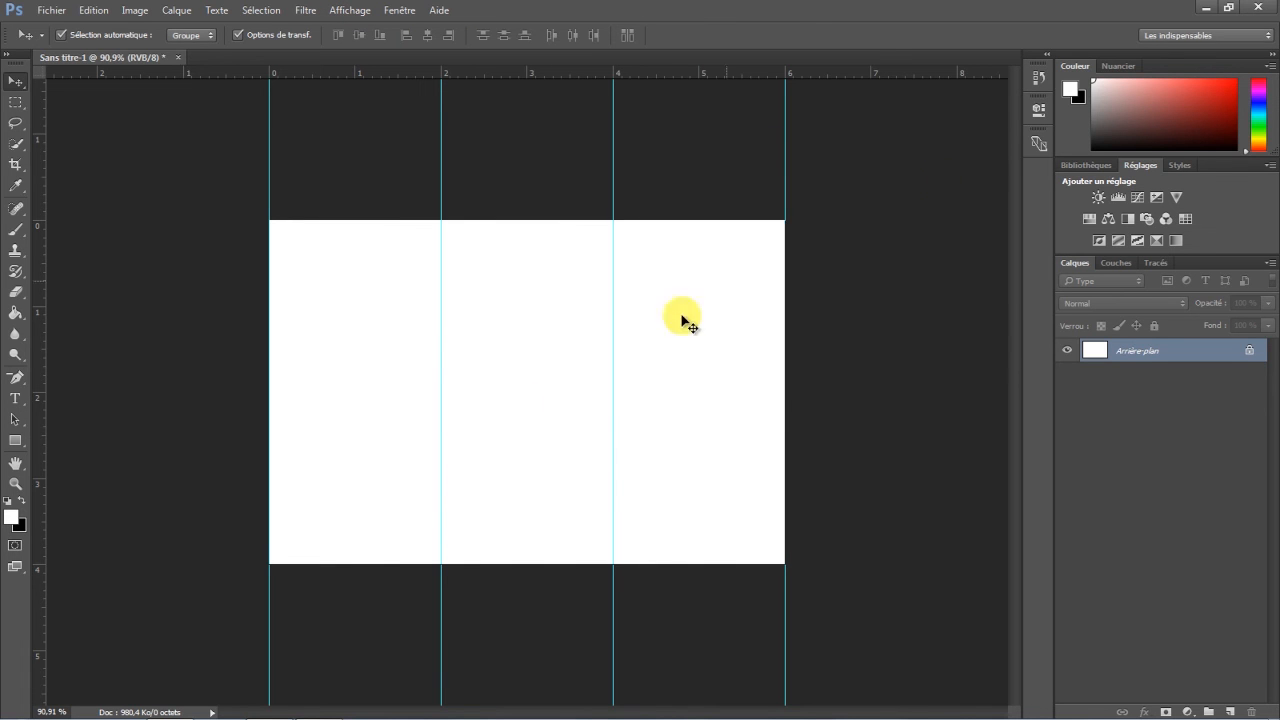
Draw a rectangle over the first column, spanning the canvas height, and set its fill colour to ff6600
click(15, 441)
drag(270, 219, 440, 582)
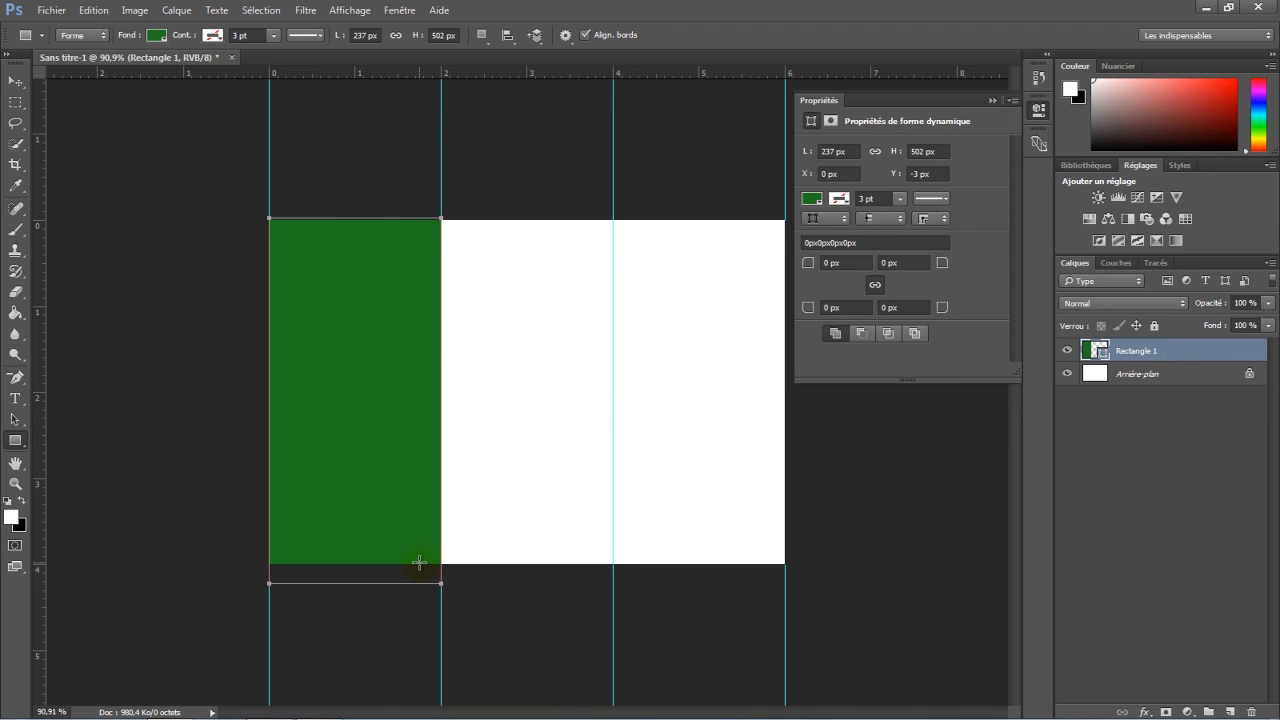
click(160, 38)
click(257, 66)
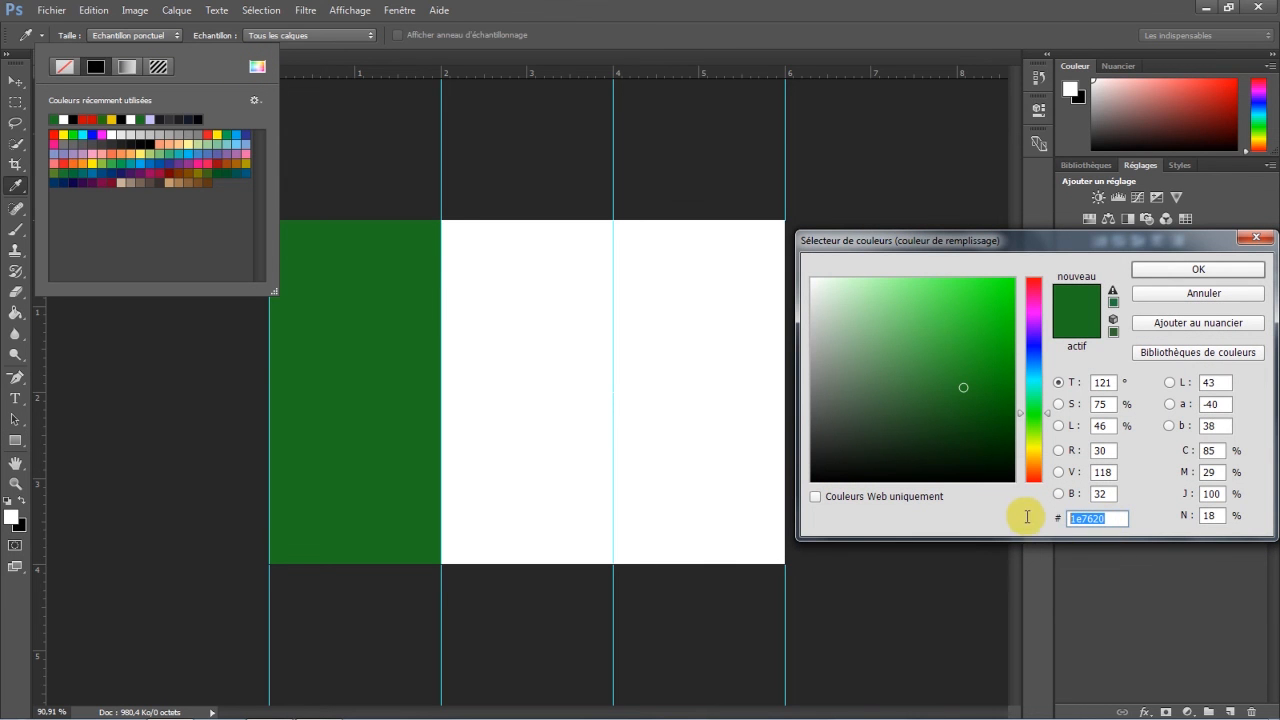
text(ff)
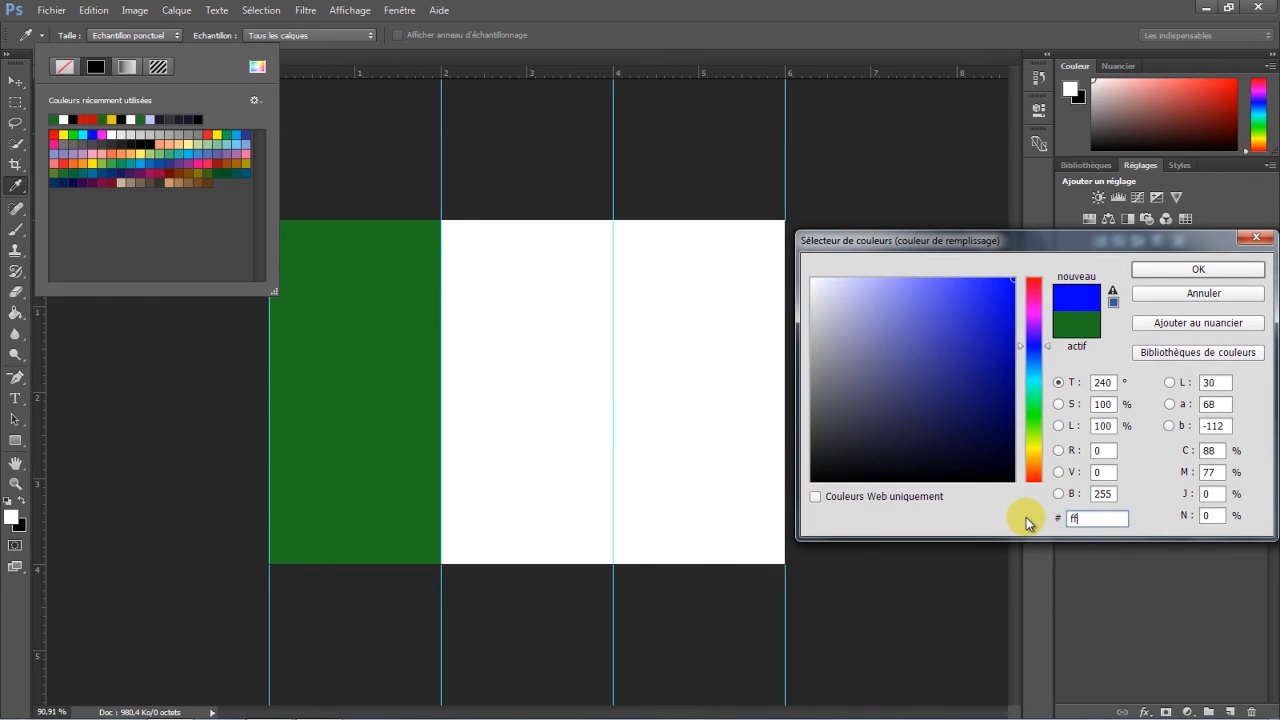
text(6600)
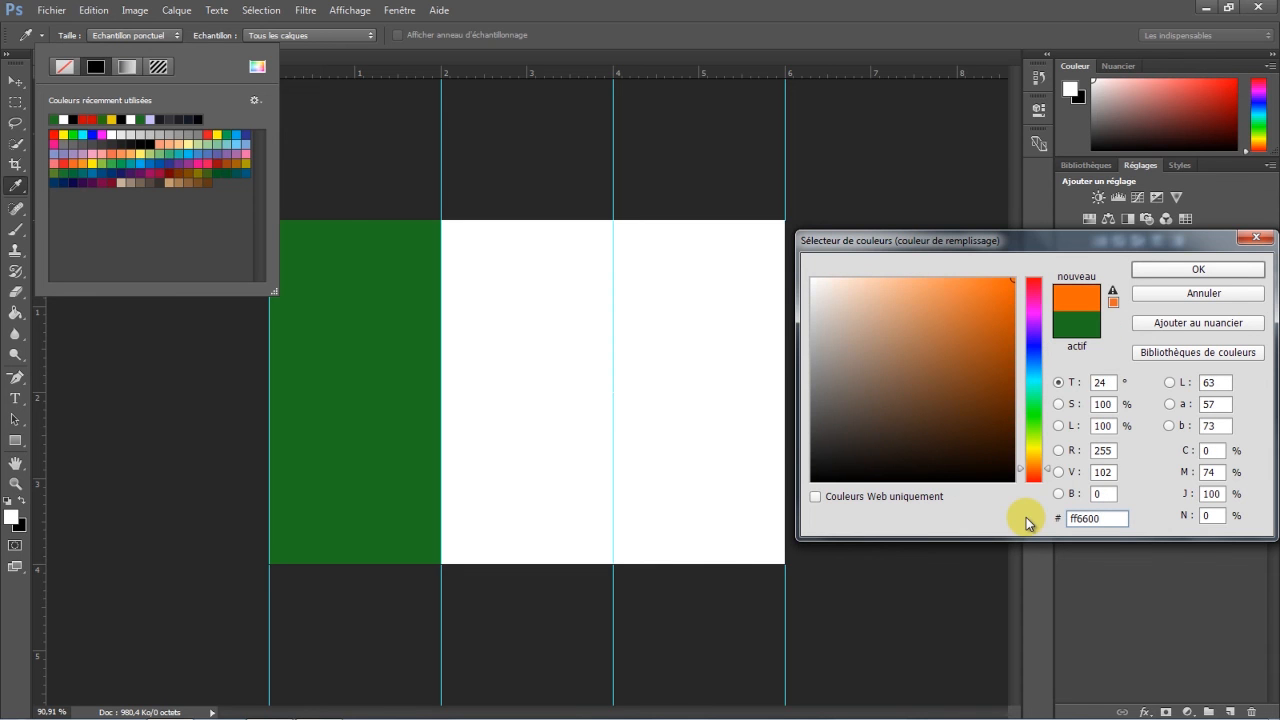
click(1192, 270)
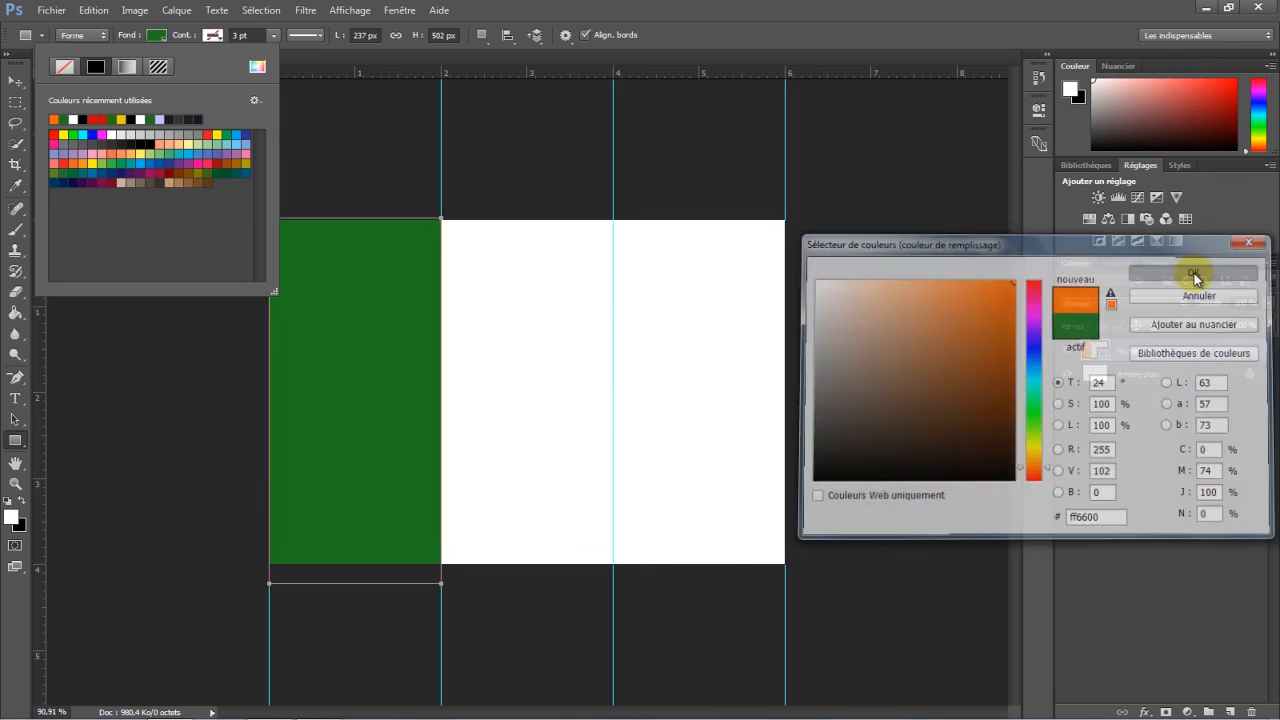
Resize the orange rectangle so its lower and upper edges align with the canvas edges, and apply the transformation
click(13, 82)
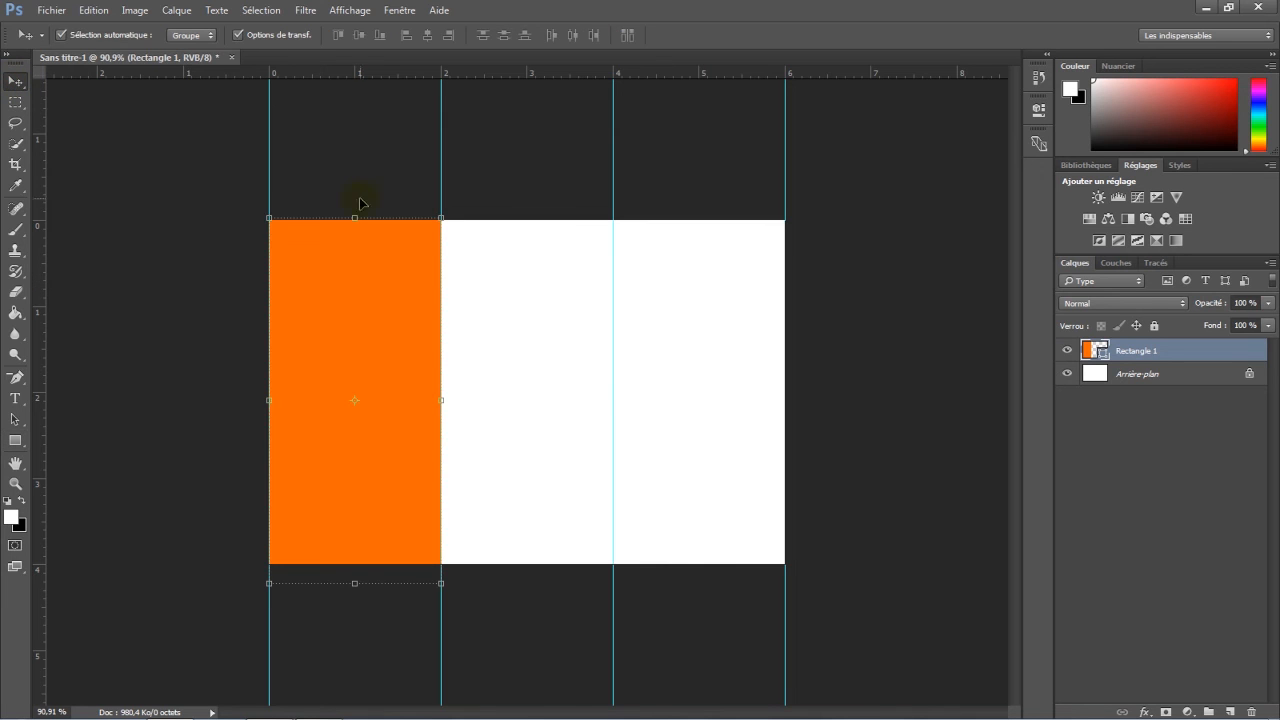
drag(348, 584, 343, 563)
drag(352, 215, 353, 219)
click(745, 36)
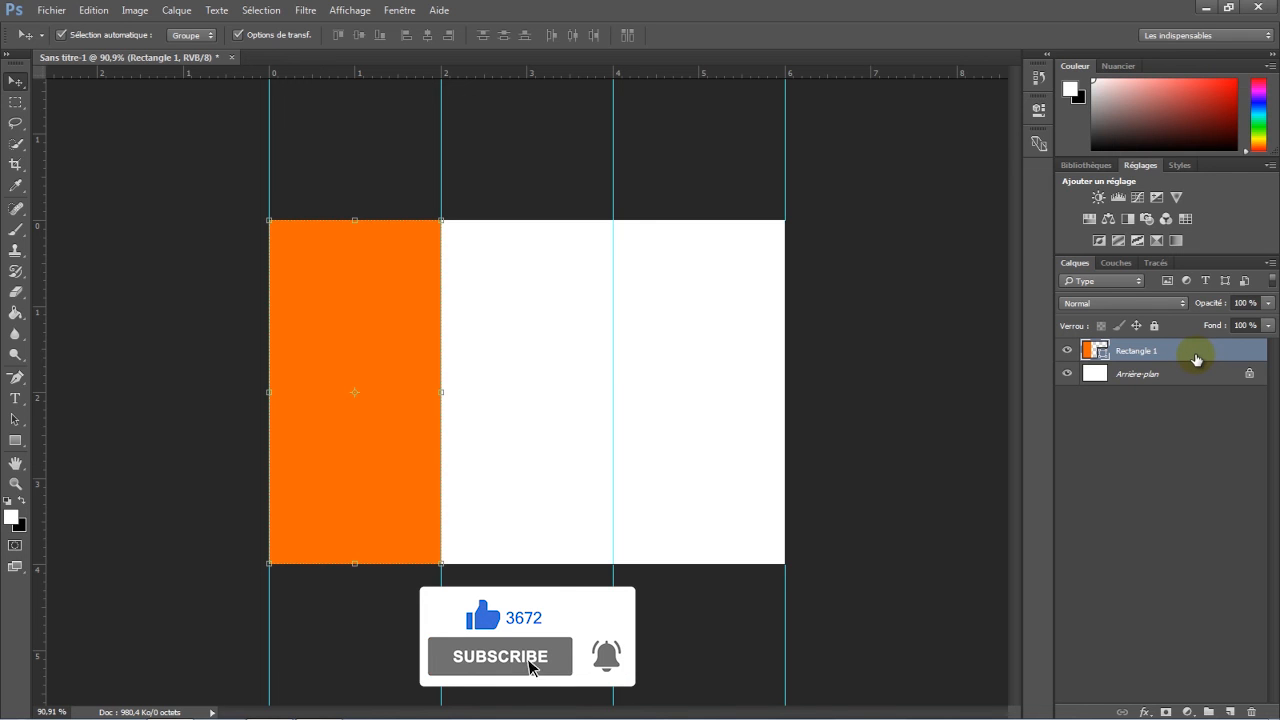
Duplicate the orange rectangle's layer and move the copy onto the third column
key(ctrl+j)
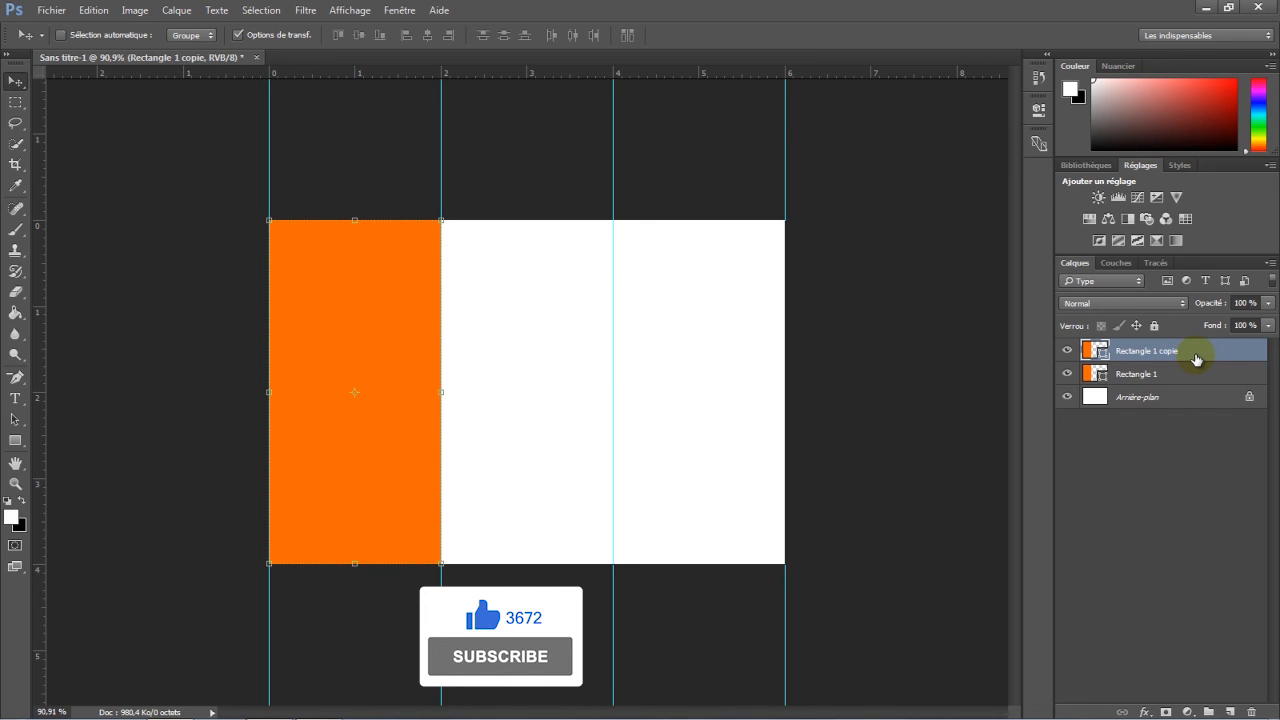
drag(366, 303, 685, 303)
click(867, 386)
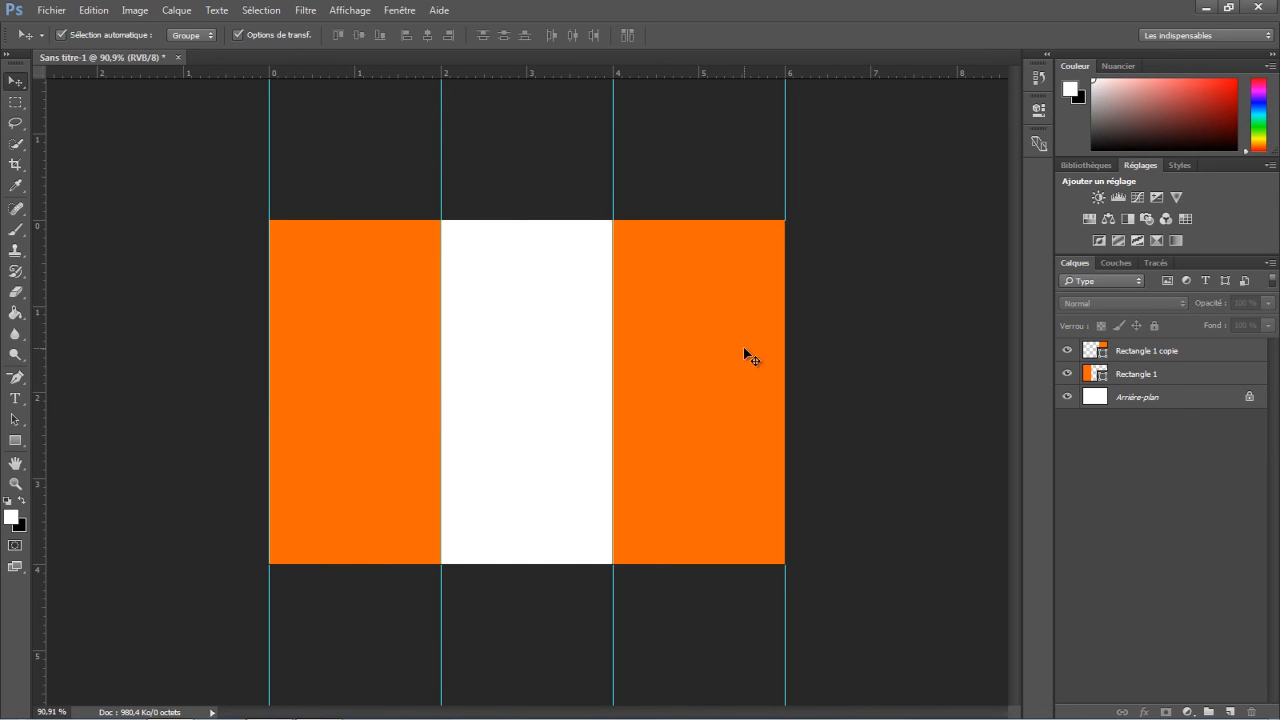
Apply a dark green colour overlay (1a770e) to the rectangle copy in the third column
click(716, 419)
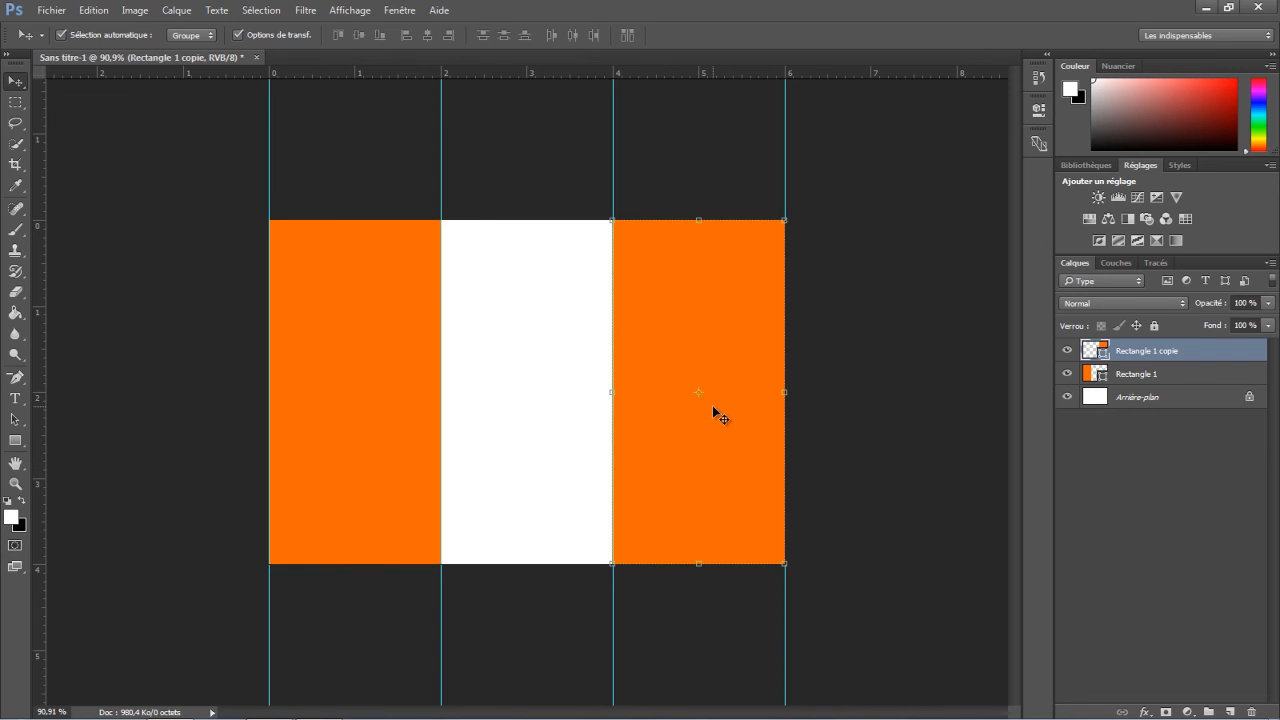
click(1209, 350)
double_click(1211, 349)
drag(608, 171, 987, 176)
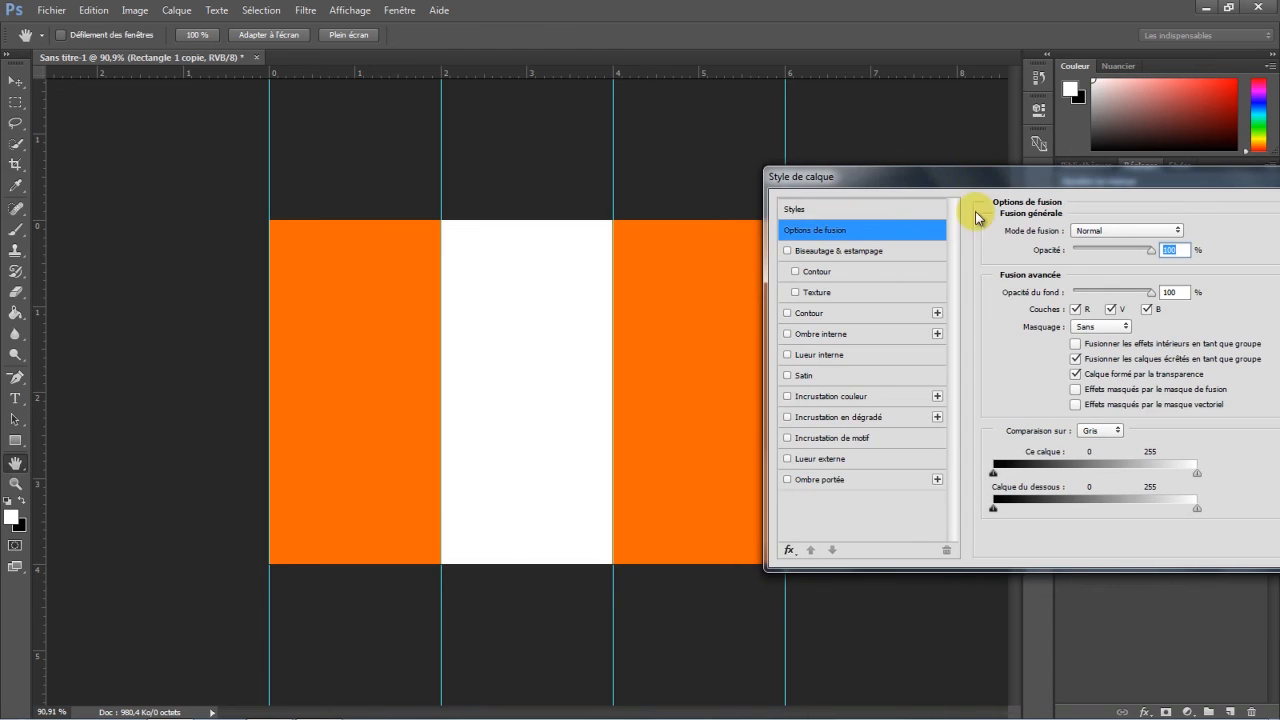
click(848, 398)
click(1192, 230)
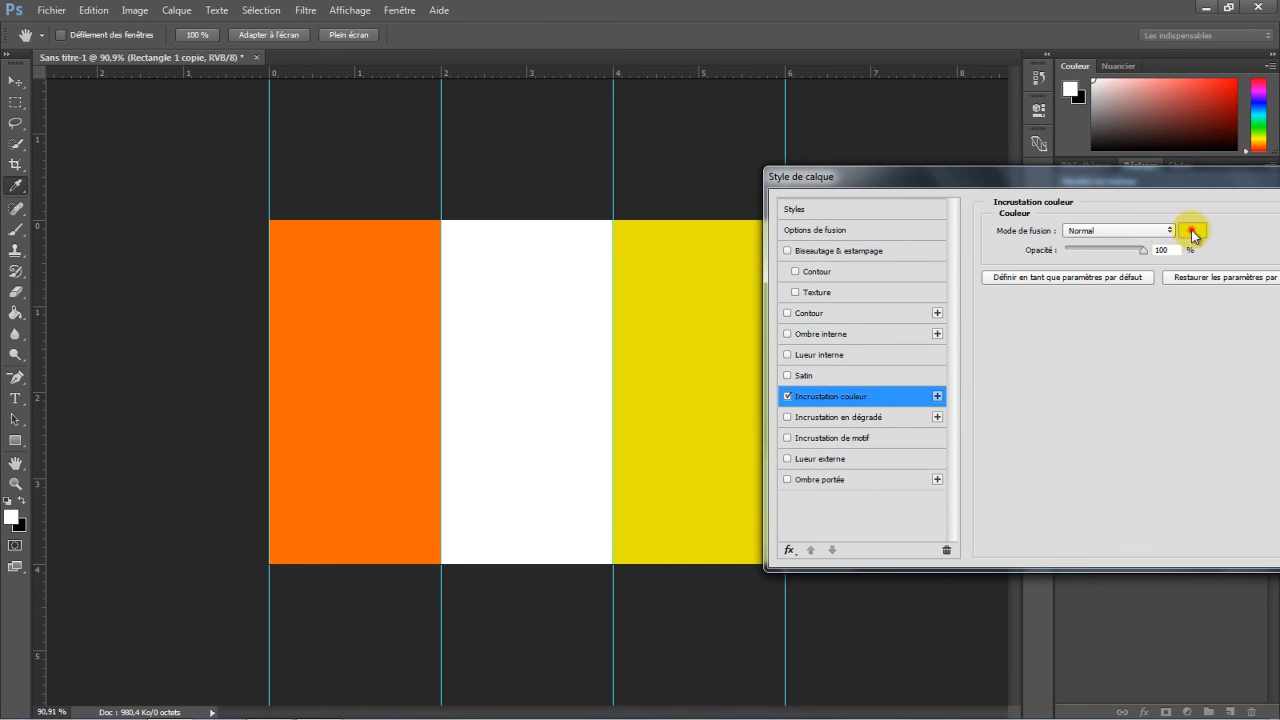
drag(1035, 448, 1035, 418)
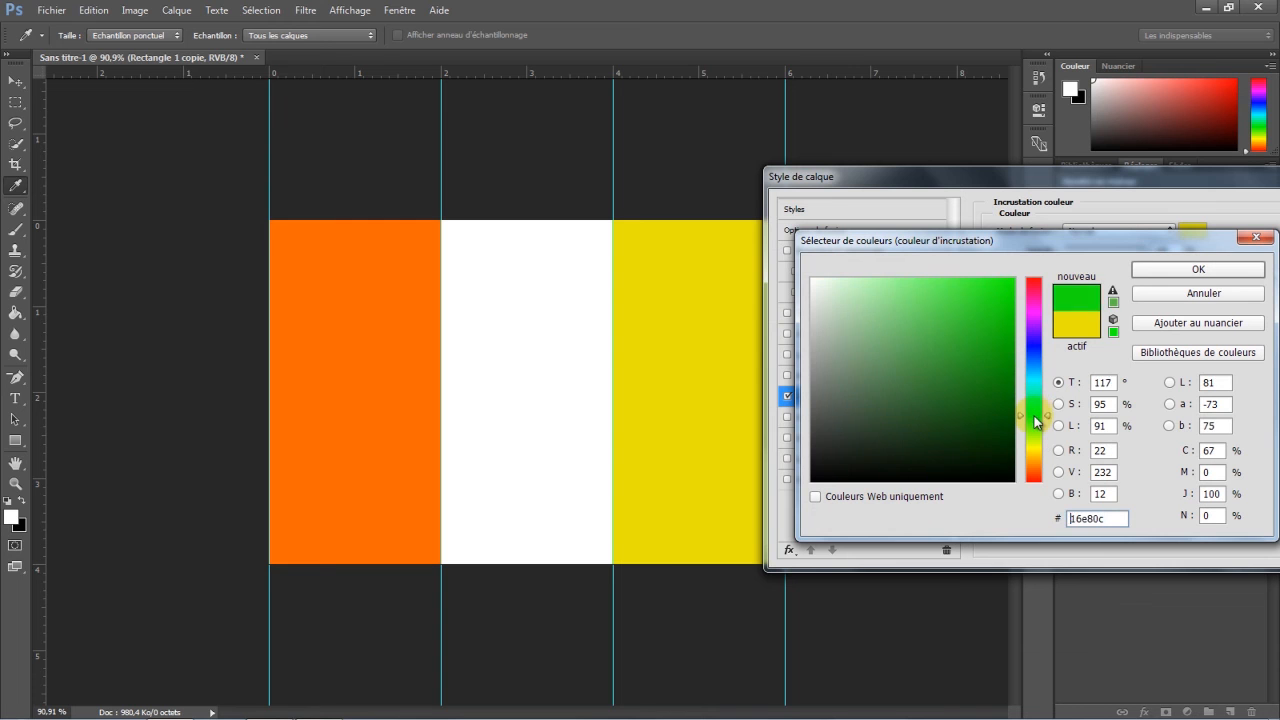
click(1004, 363)
drag(993, 369, 991, 386)
click(1154, 268)
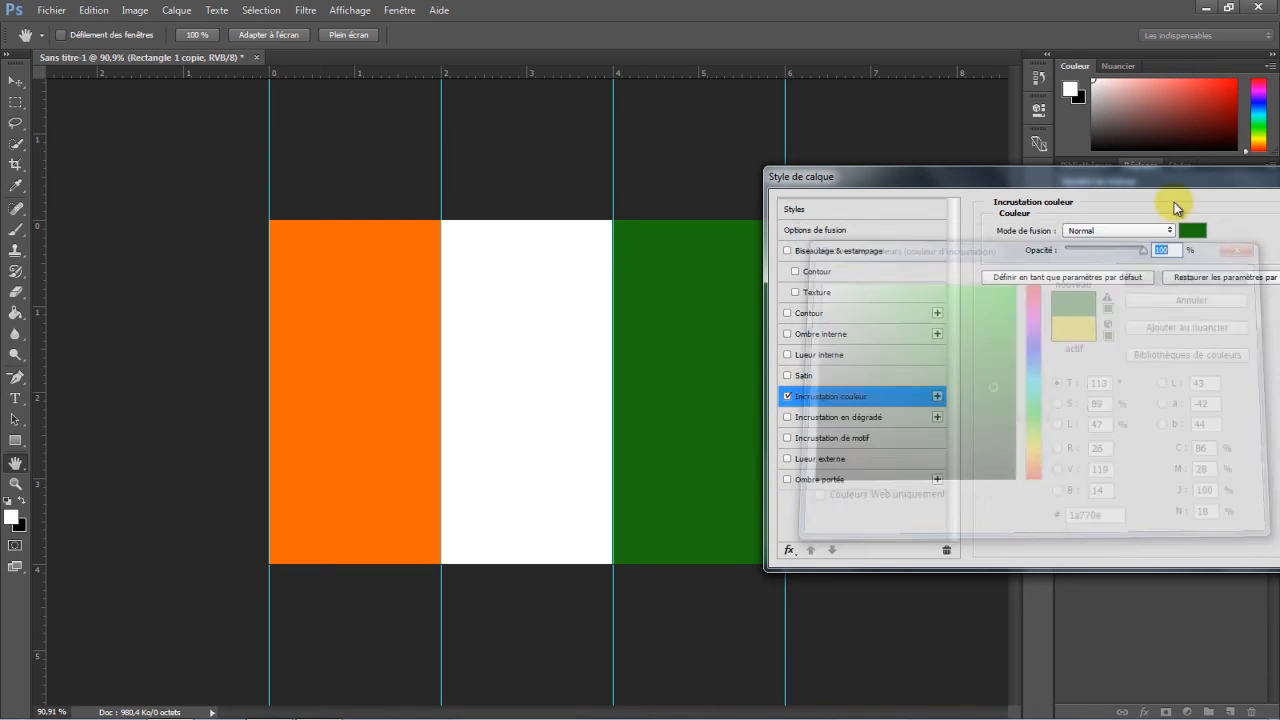
click(1051, 232)
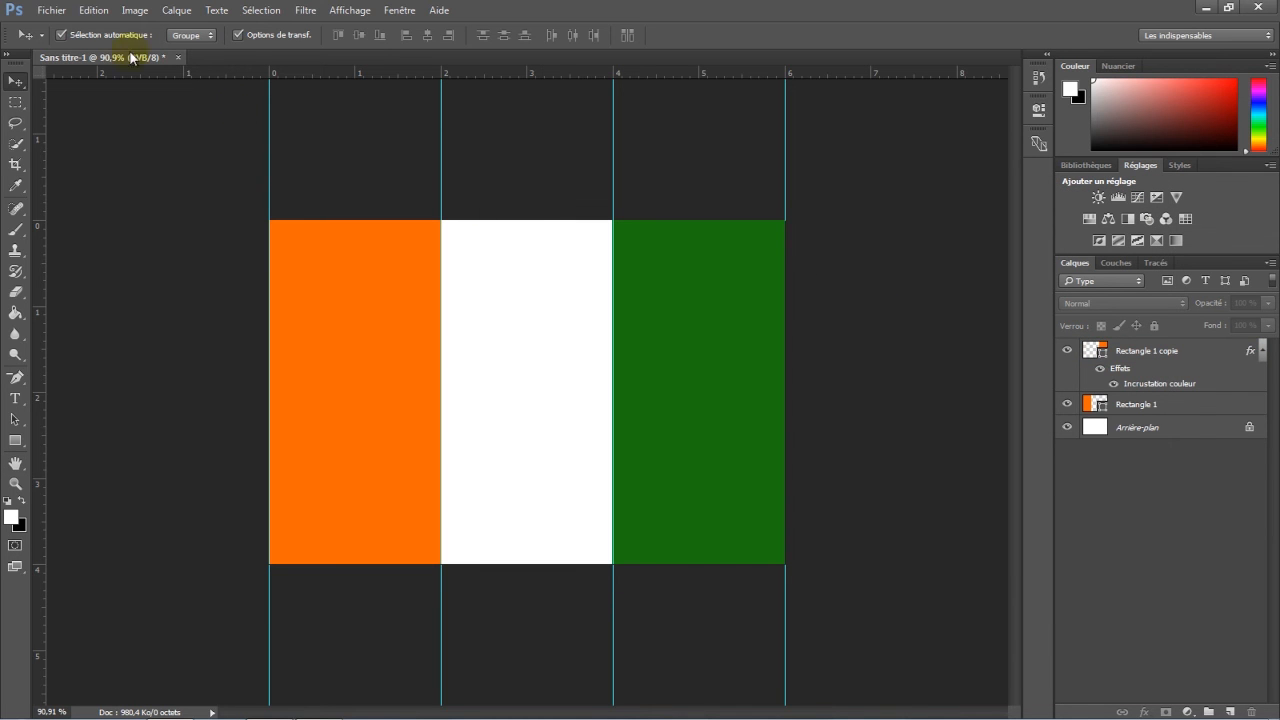
Save the flag to the desktop as a JPEG named Cot, at maximum quality 12
click(55, 12)
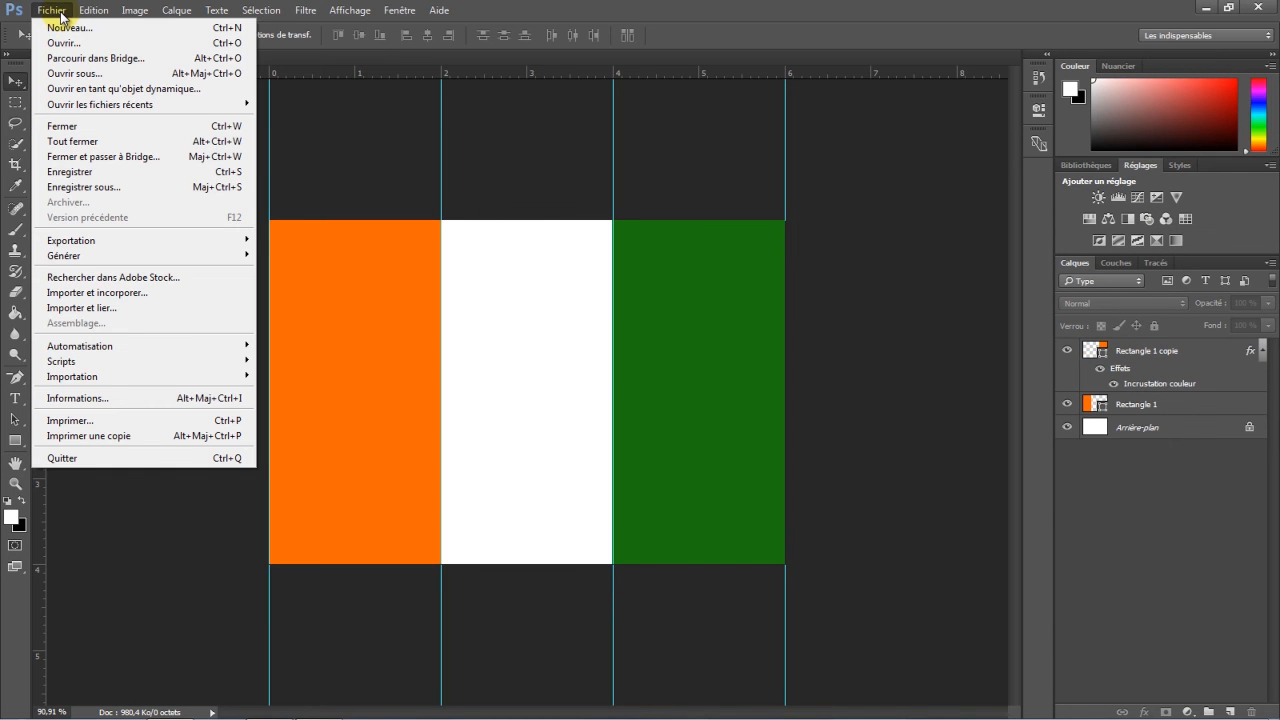
click(80, 187)
click(60, 109)
click(166, 300)
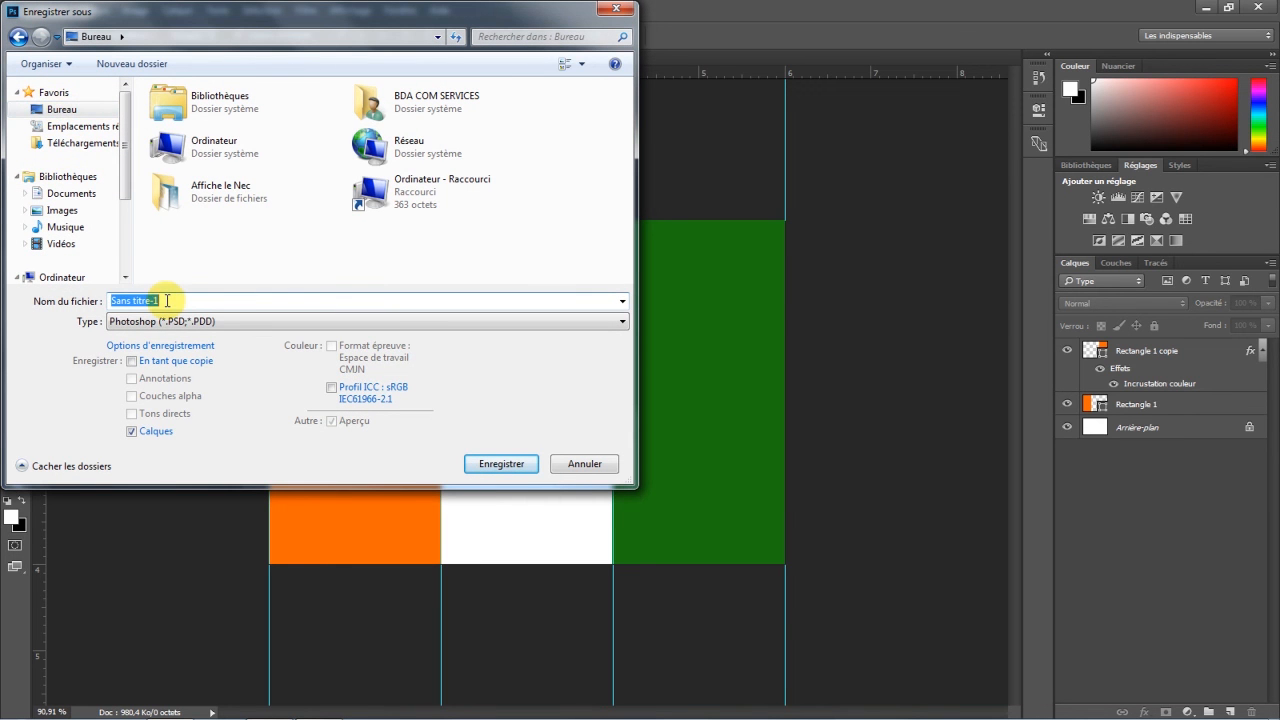
text(Cot)
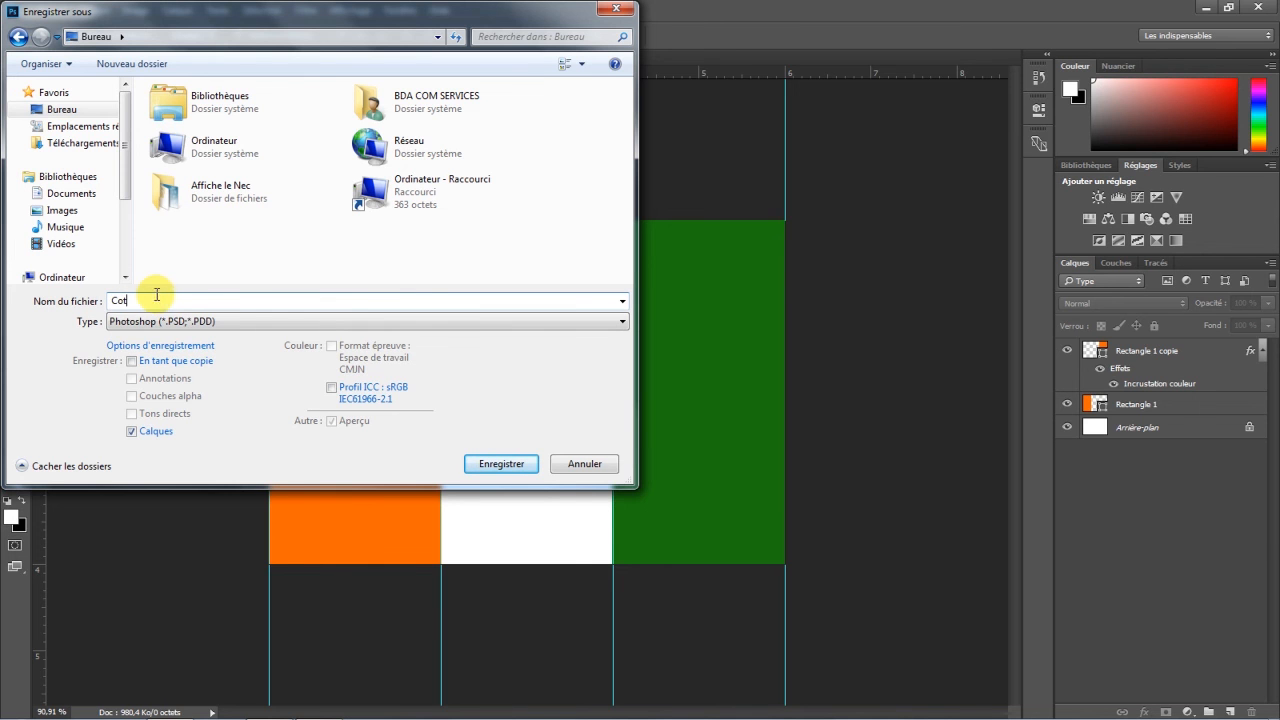
click(150, 321)
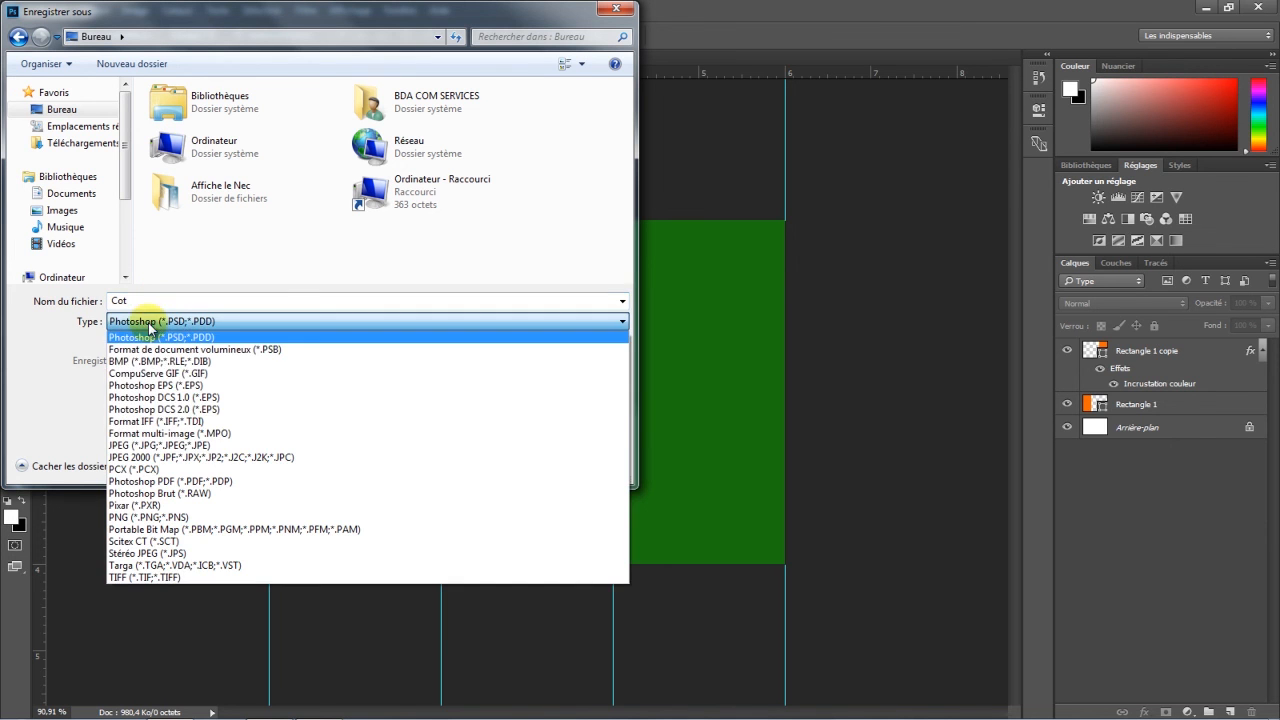
click(132, 445)
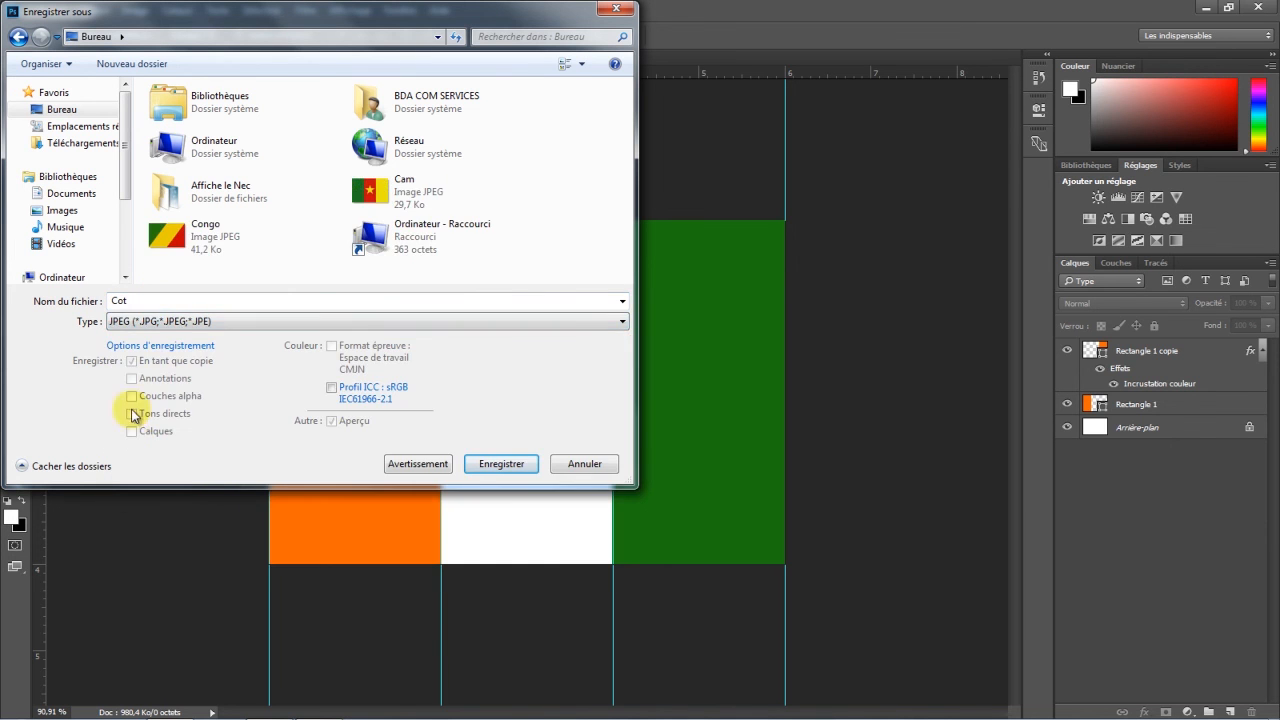
click(513, 465)
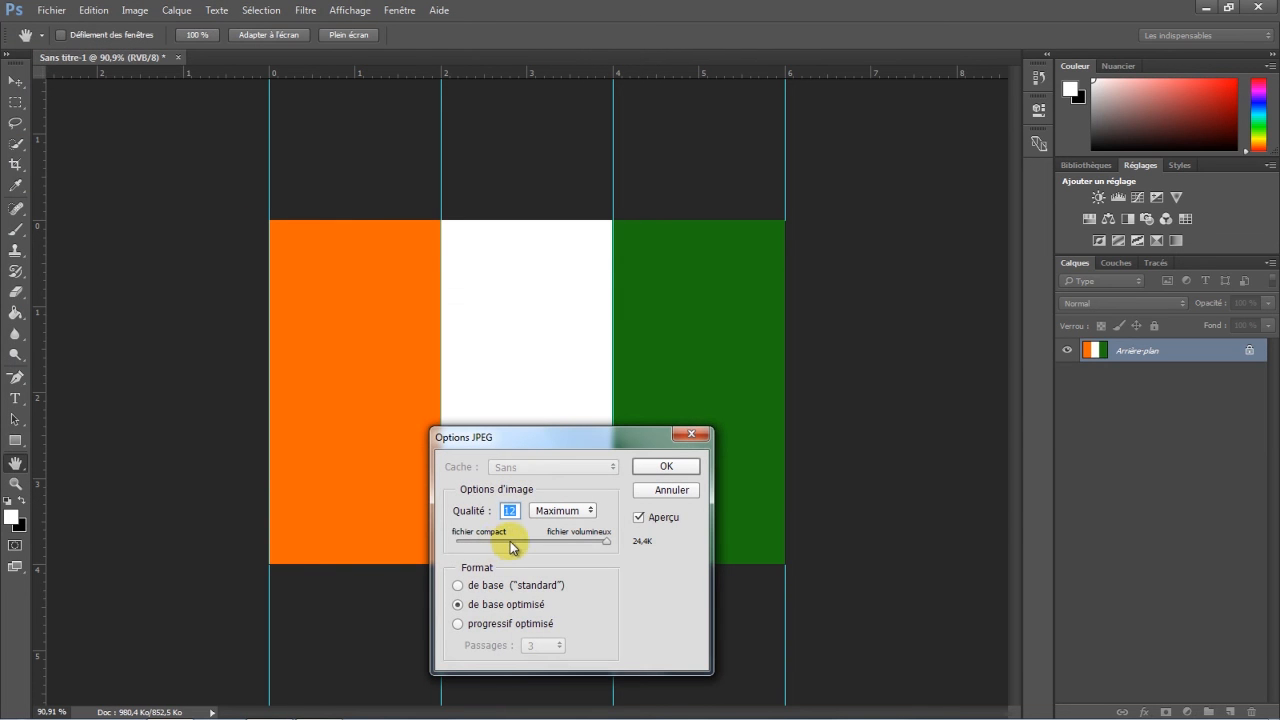
click(646, 465)
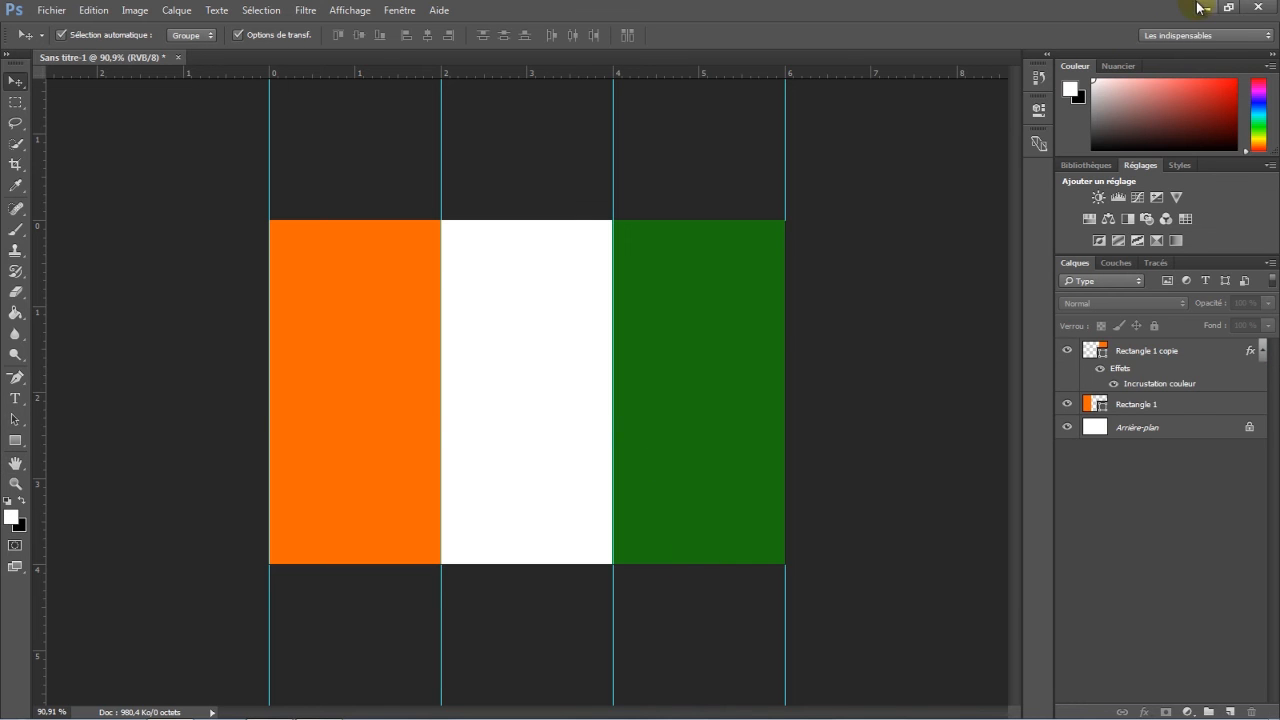
On the desktop, move the Cot image below Cam, view it in the Windows photo viewer and close the viewer
click(1200, 7)
drag(37, 430, 490, 335)
double_click(488, 340)
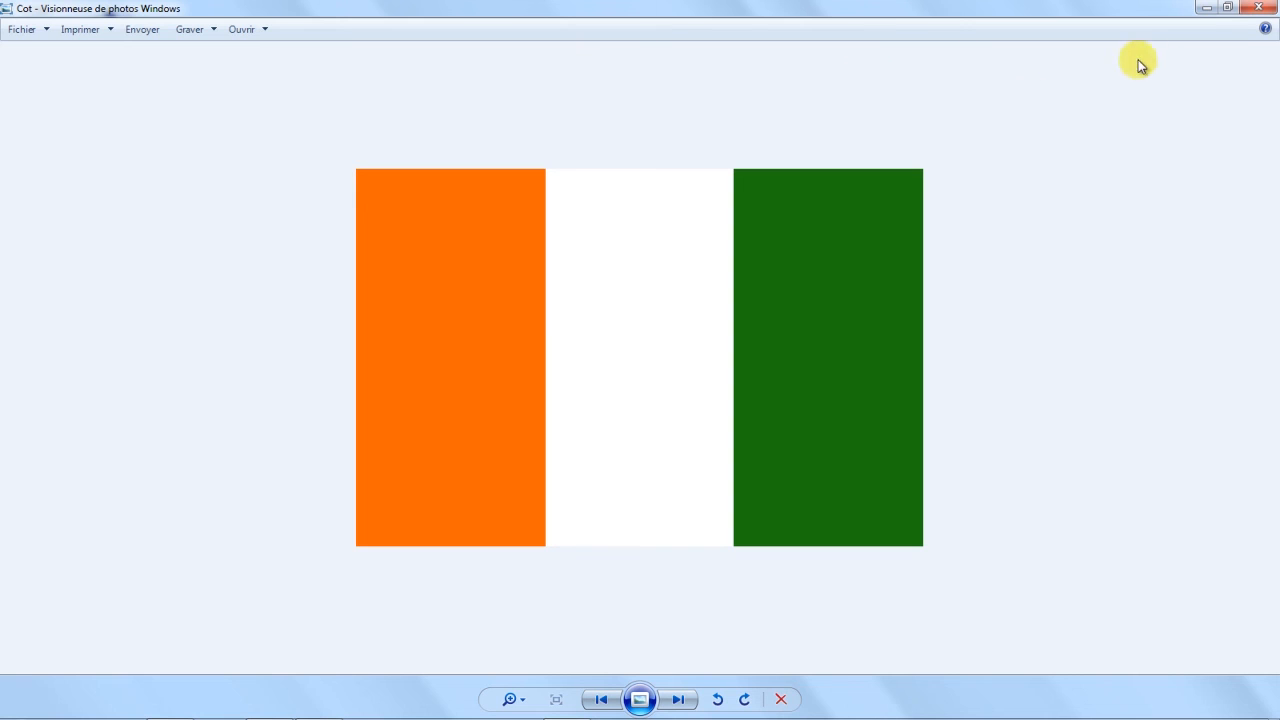
click(1258, 7)
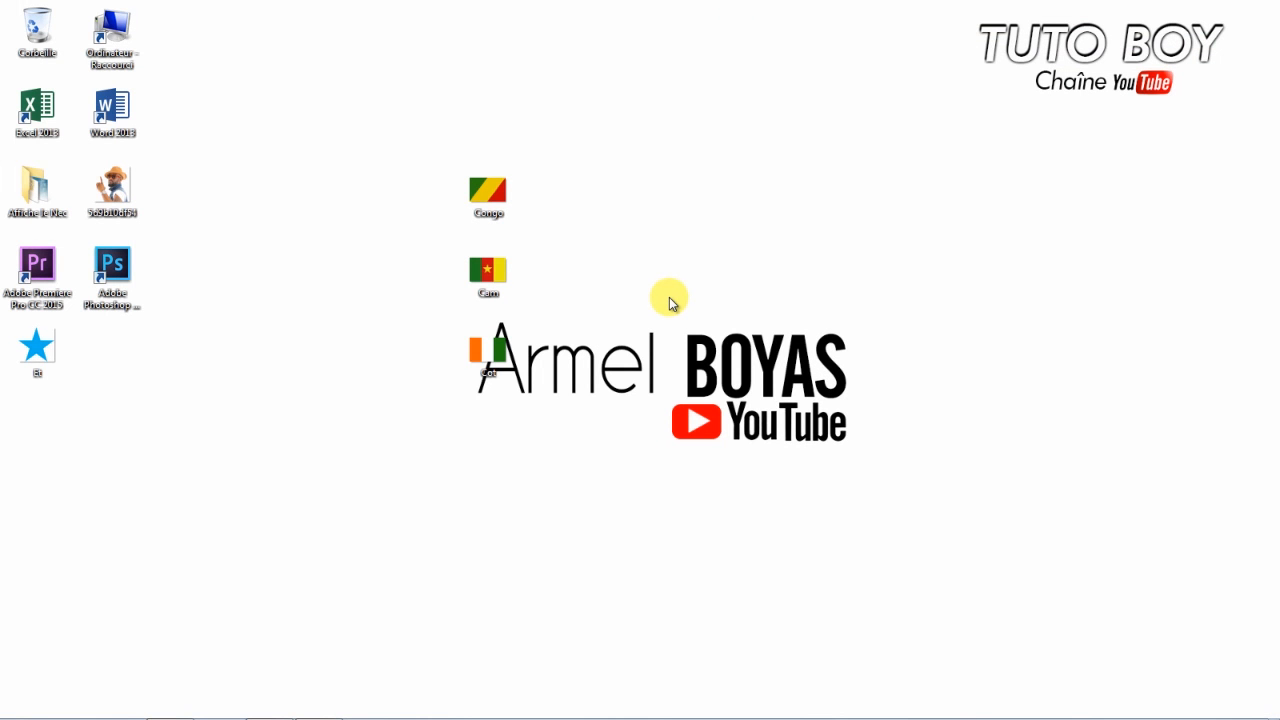
Select the Congo, Cam and Cot images on the desktop and move them together closer to the other icons
drag(650, 137, 420, 449)
drag(520, 194, 330, 216)
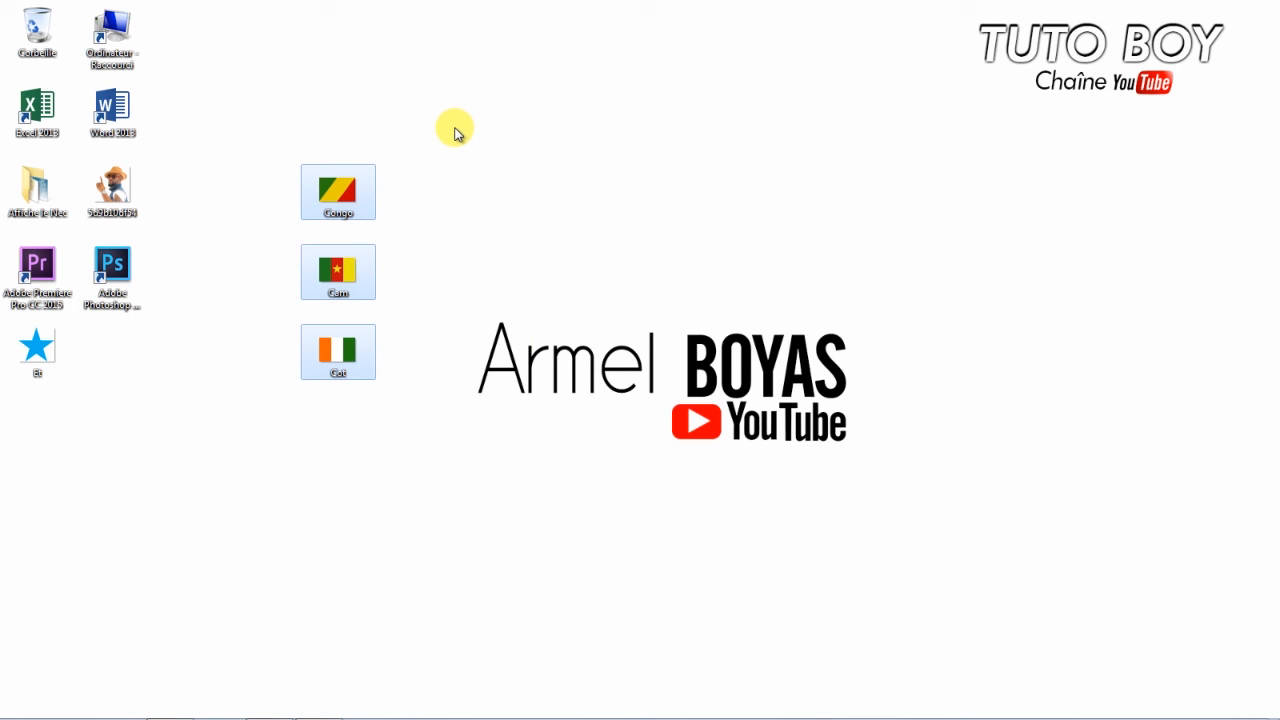